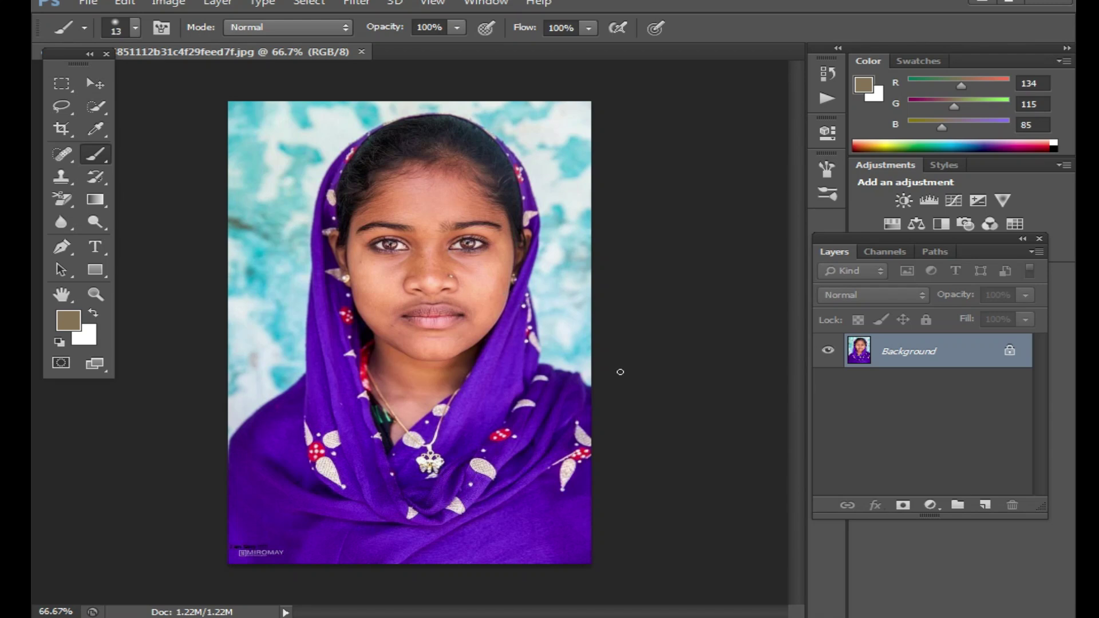
Zoom in on the girl's face and nose, scrolling up and down to inspect the skin
click(468, 279)
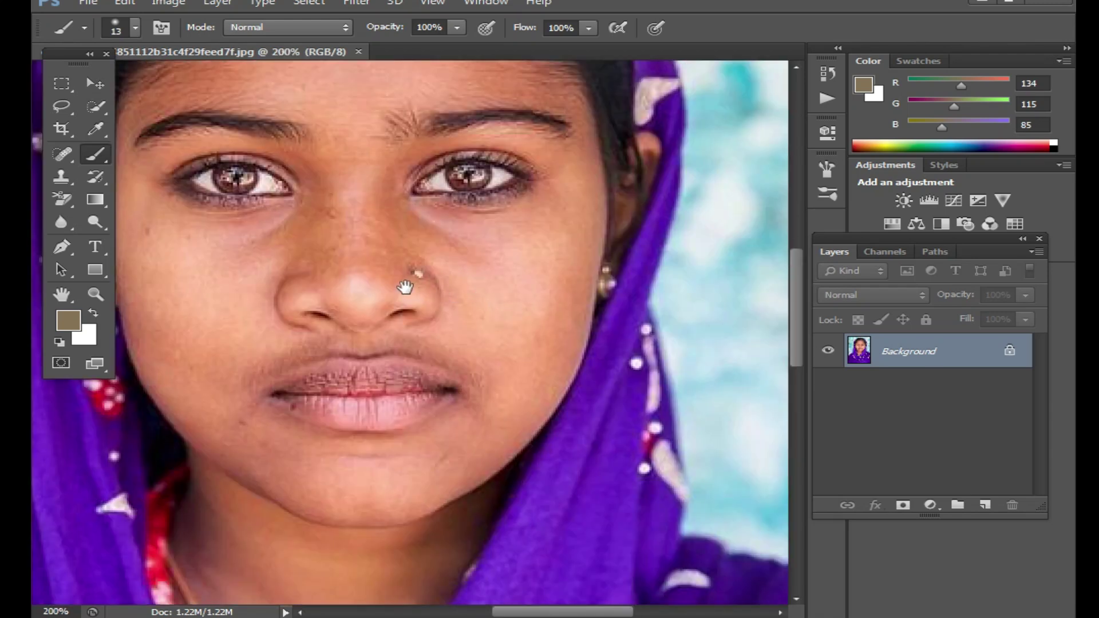
scroll(406, 287, down, 2)
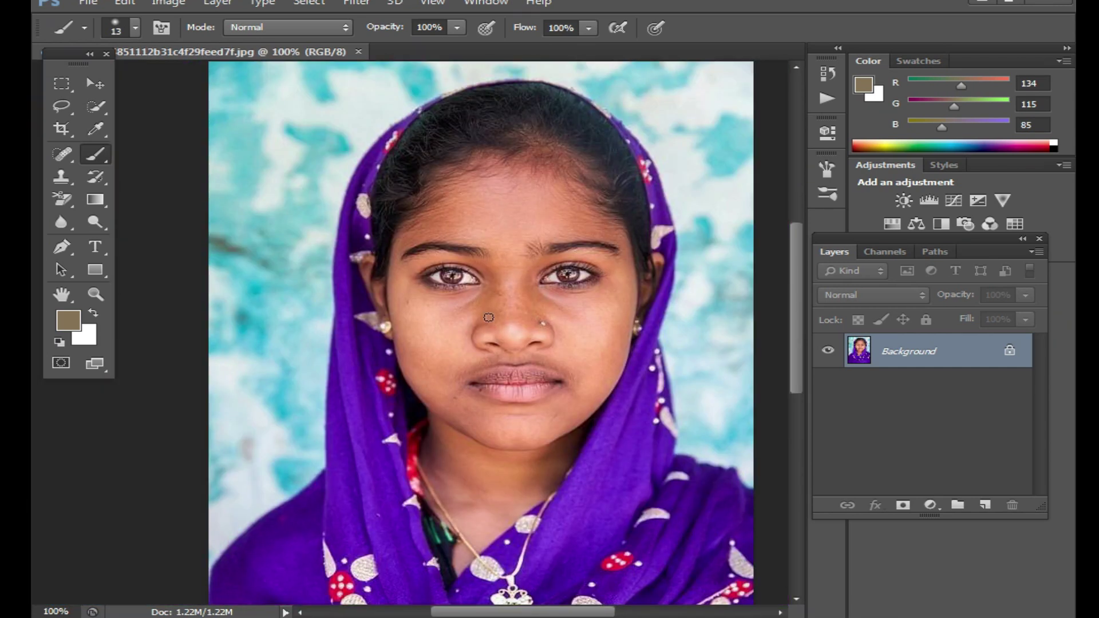
click(539, 326)
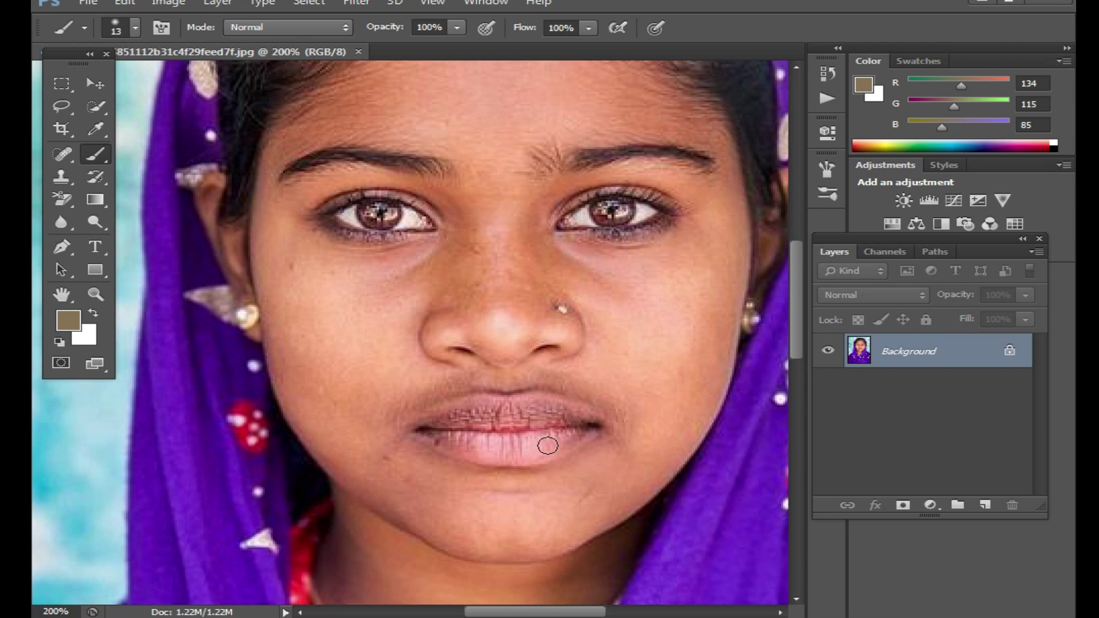
scroll(549, 444, down, 1)
scroll(552, 438, down, 1)
scroll(584, 410, down, 2)
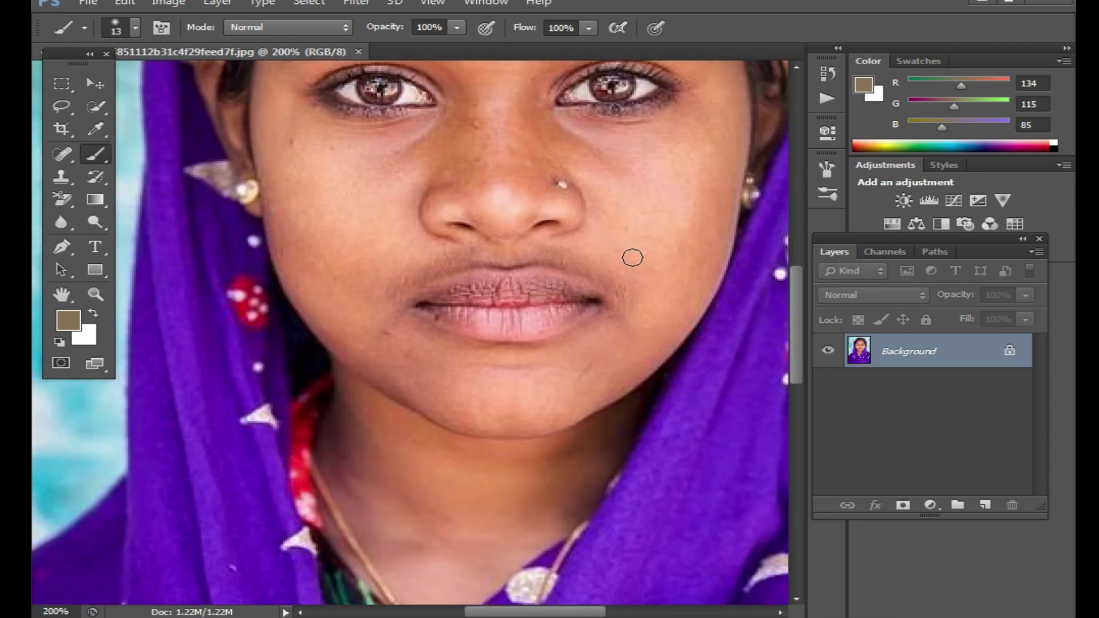
scroll(632, 257, up, 2)
scroll(599, 355, up, 1)
scroll(544, 351, up, 1)
scroll(536, 355, up, 1)
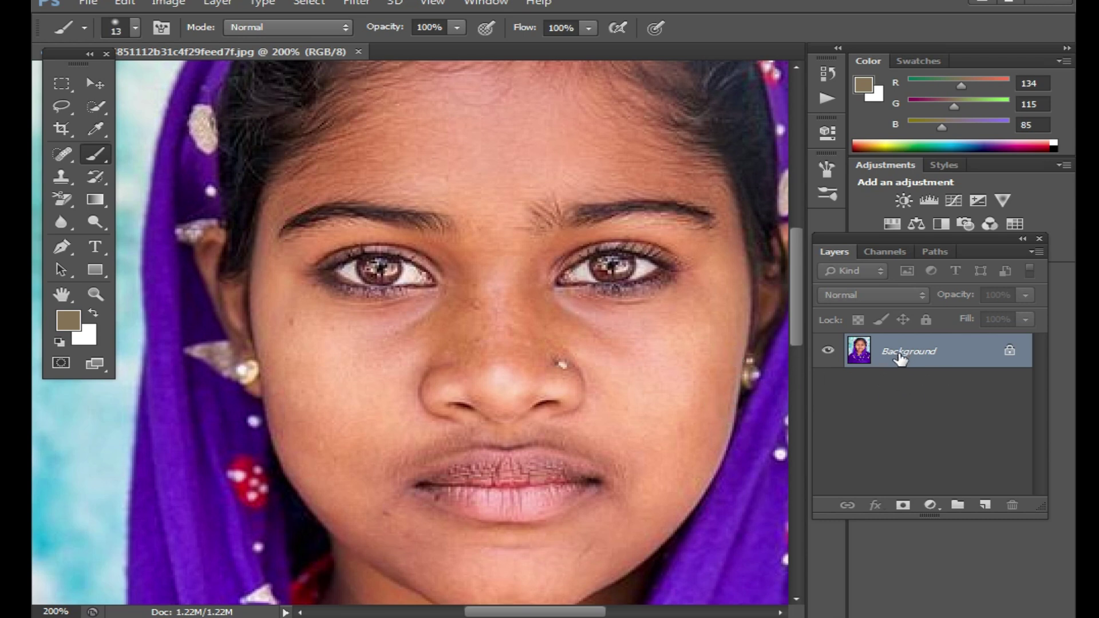
Duplicate the portrait to Layer 1 and Magic Wand-select the facial skin
key(ctrl+j)
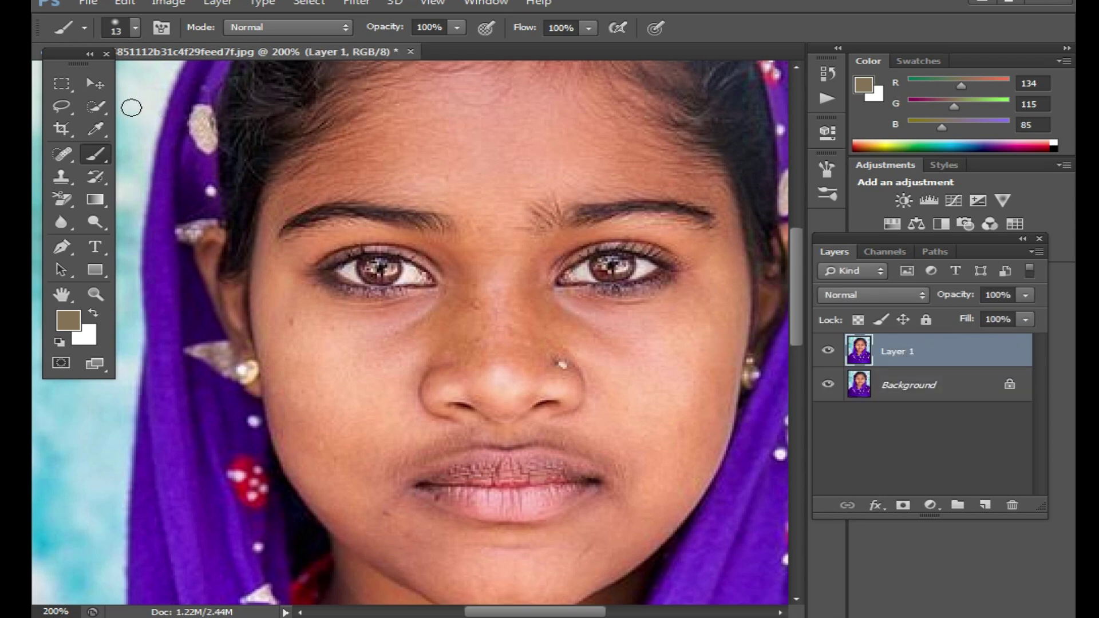
click(101, 107)
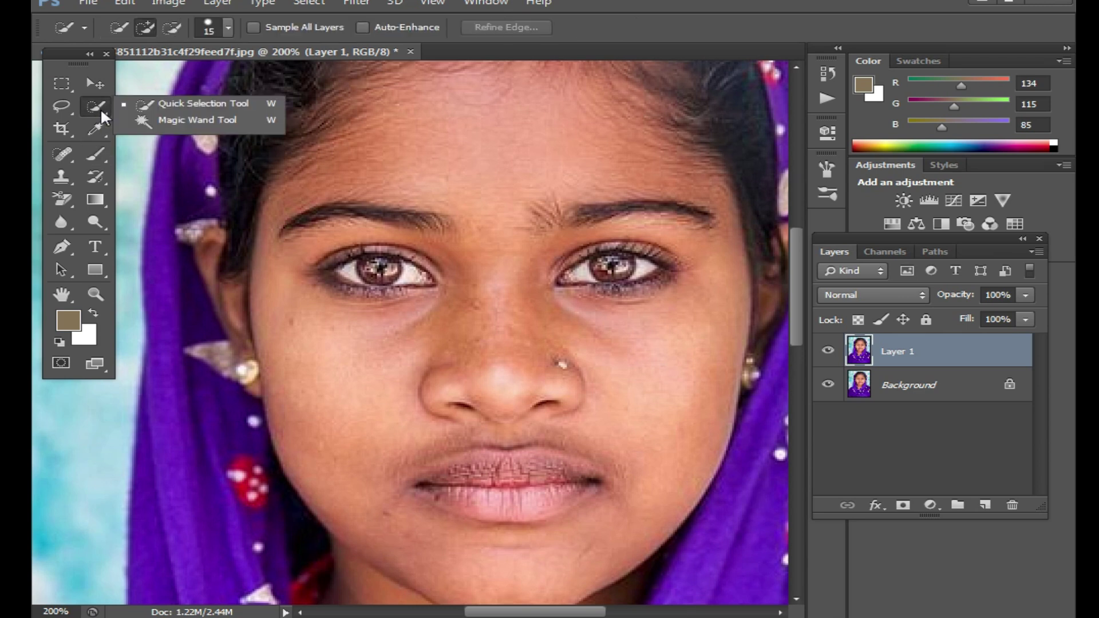
click(177, 123)
click(391, 150)
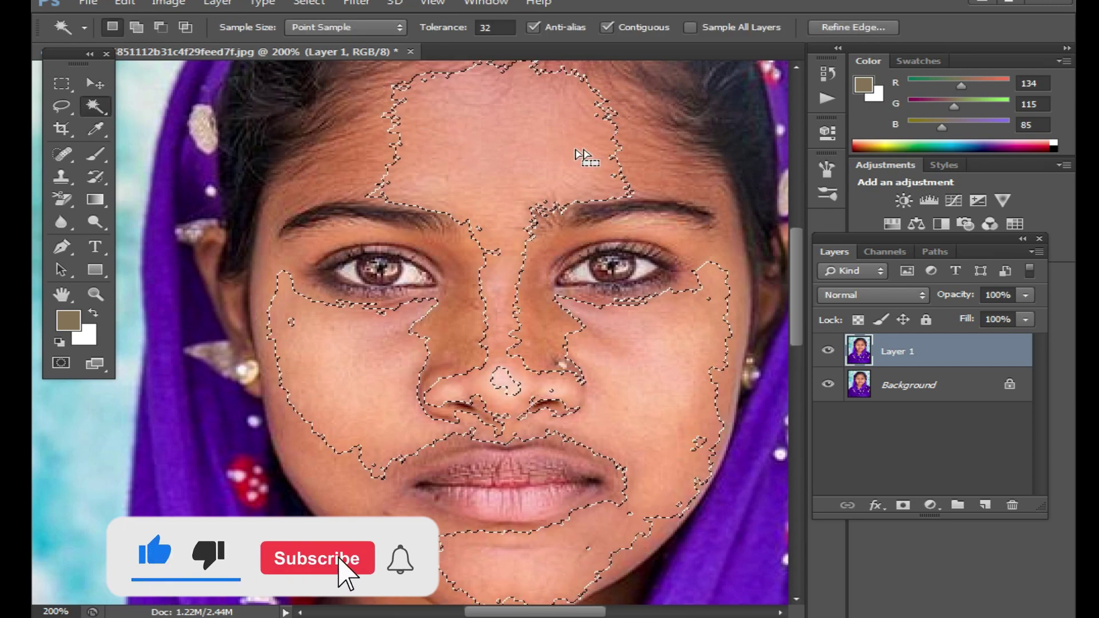
click(412, 122)
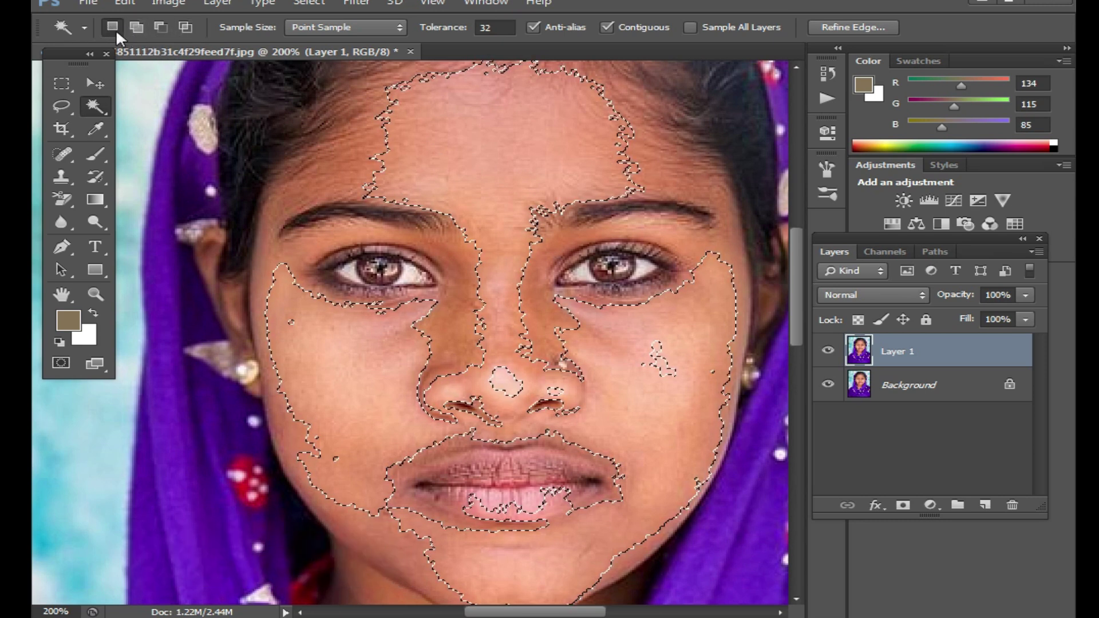
In Add to Selection mode, add the remaining face, cheek and neck skin
click(137, 27)
click(633, 160)
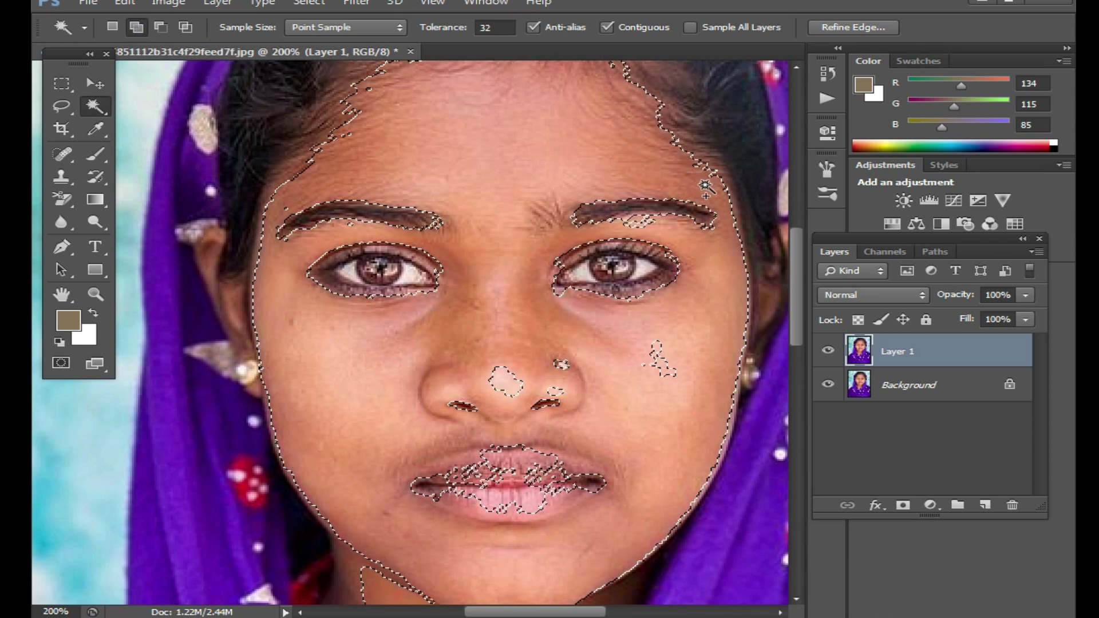
click(659, 358)
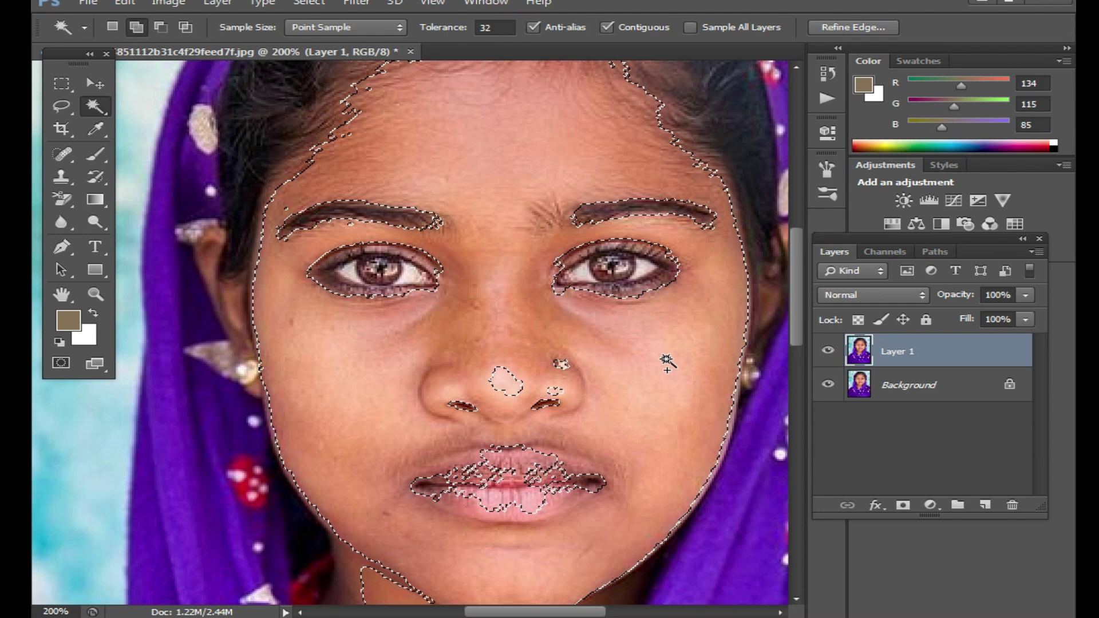
click(505, 383)
scroll(481, 424, down, 3)
scroll(452, 452, down, 1)
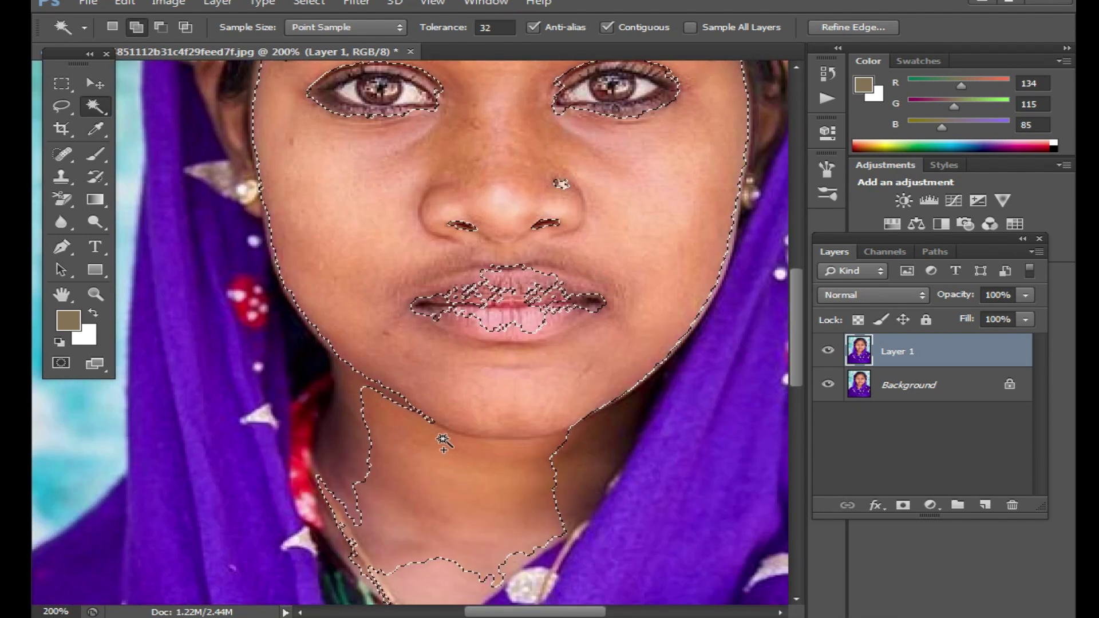
click(350, 443)
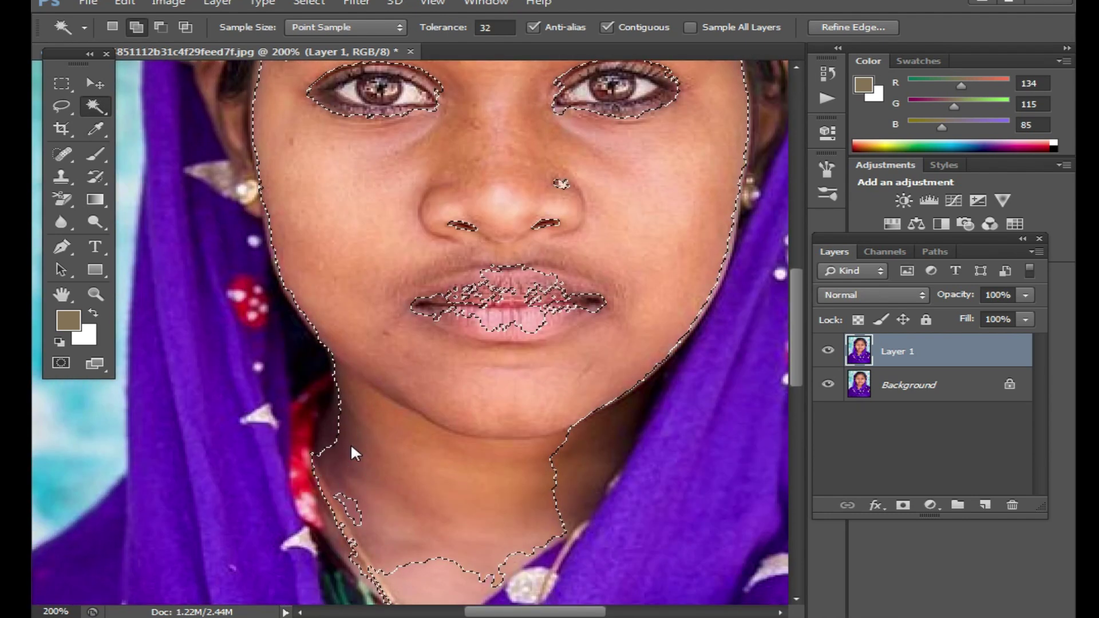
click(598, 447)
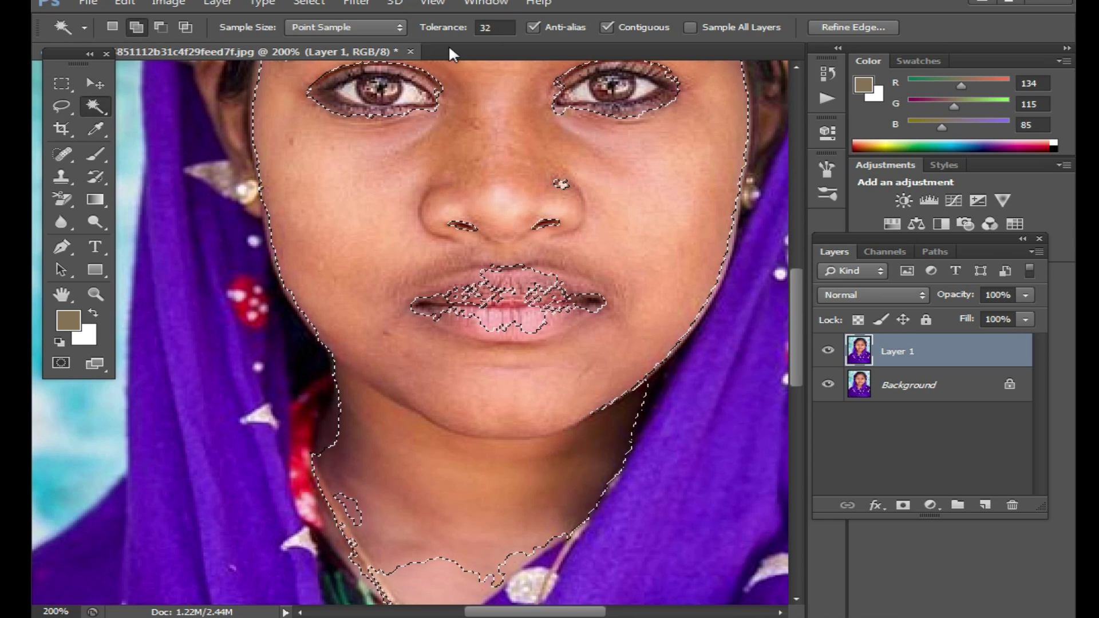
Raise the Magic Wand tolerance to 44 and add the lower neck to the selection
click(495, 27)
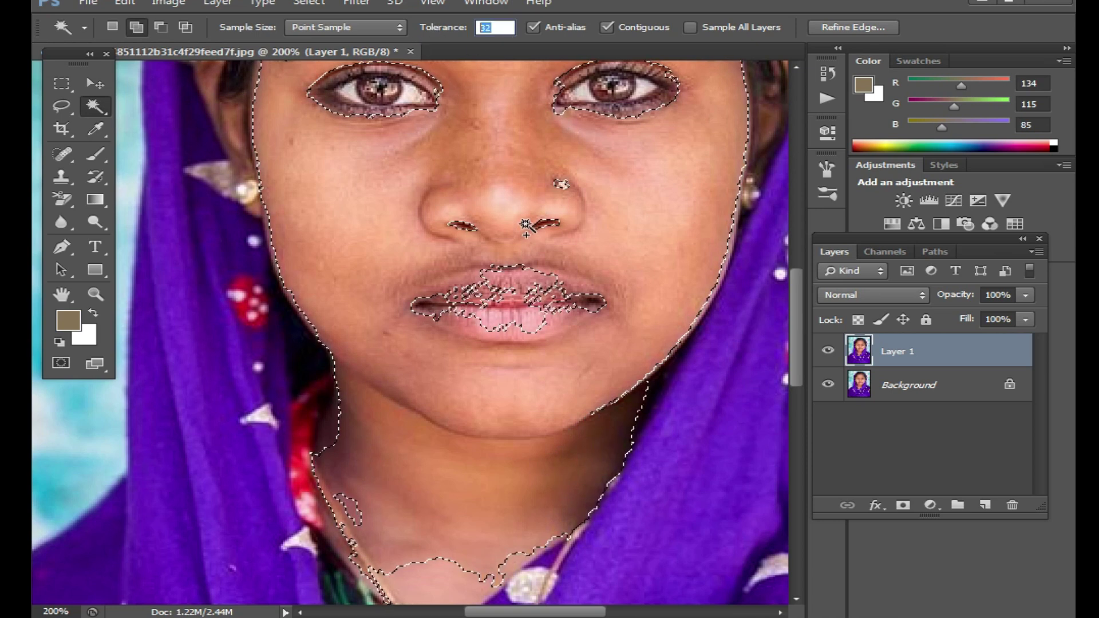
text(44)
click(356, 508)
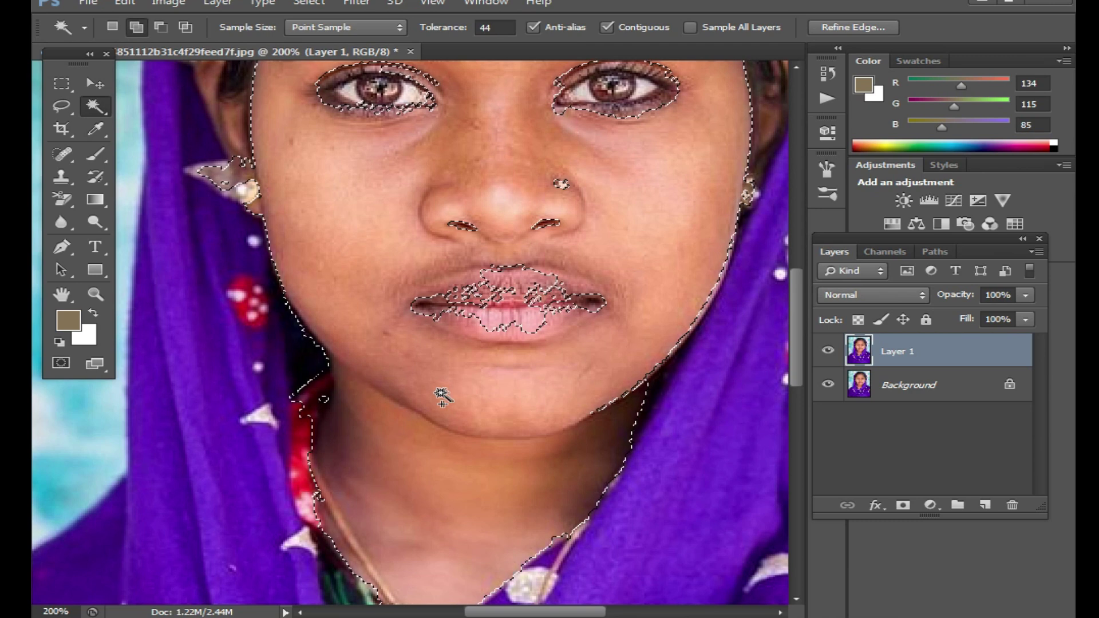
scroll(458, 355, up, 2)
scroll(491, 366, up, 3)
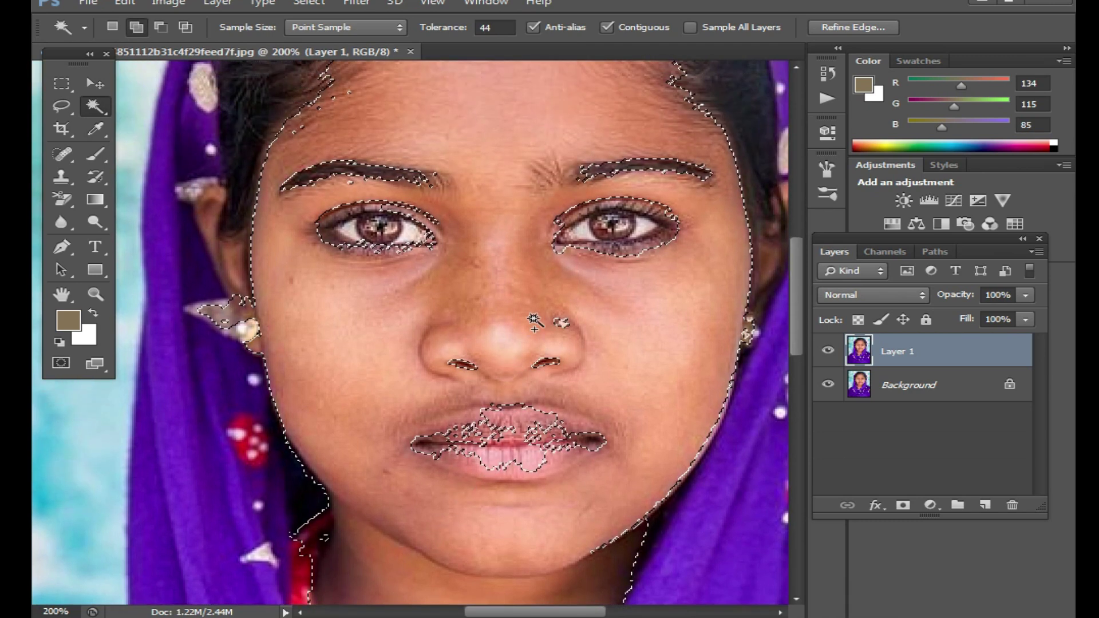
Feather the skin selection by 10 px, then switch to the Brush tool
right_click(643, 290)
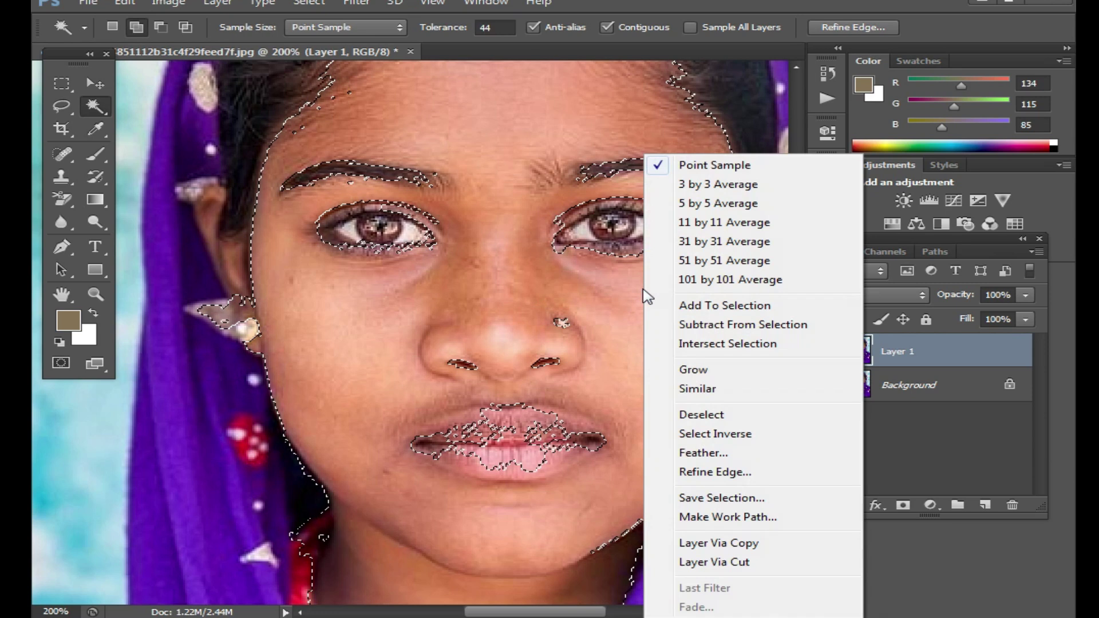
click(705, 454)
text(10)
key(Return)
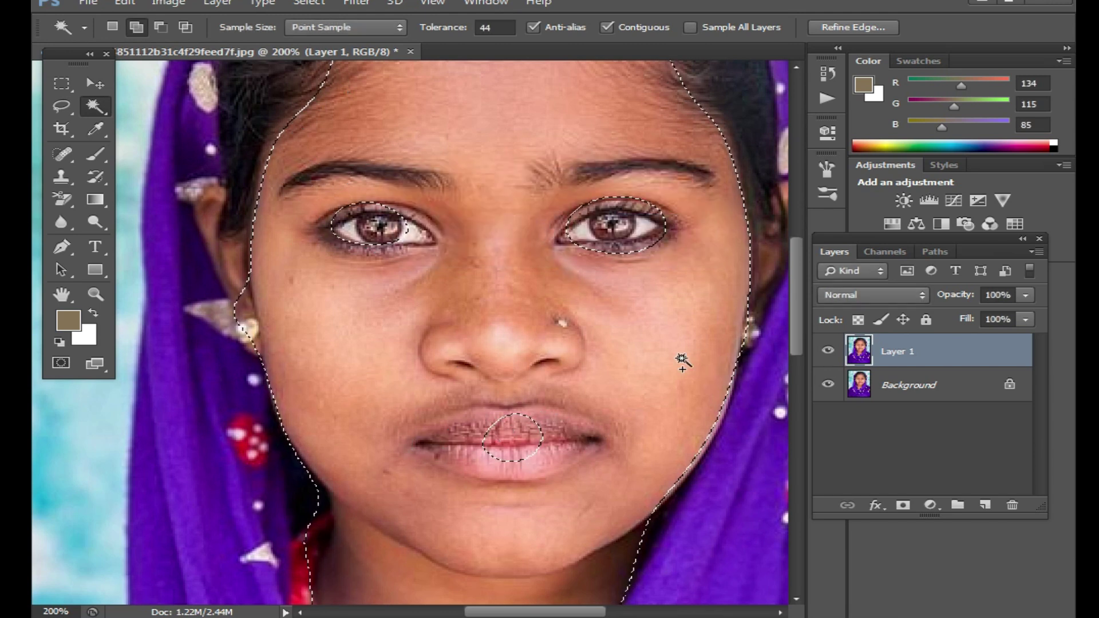
drag(98, 153, 187, 151)
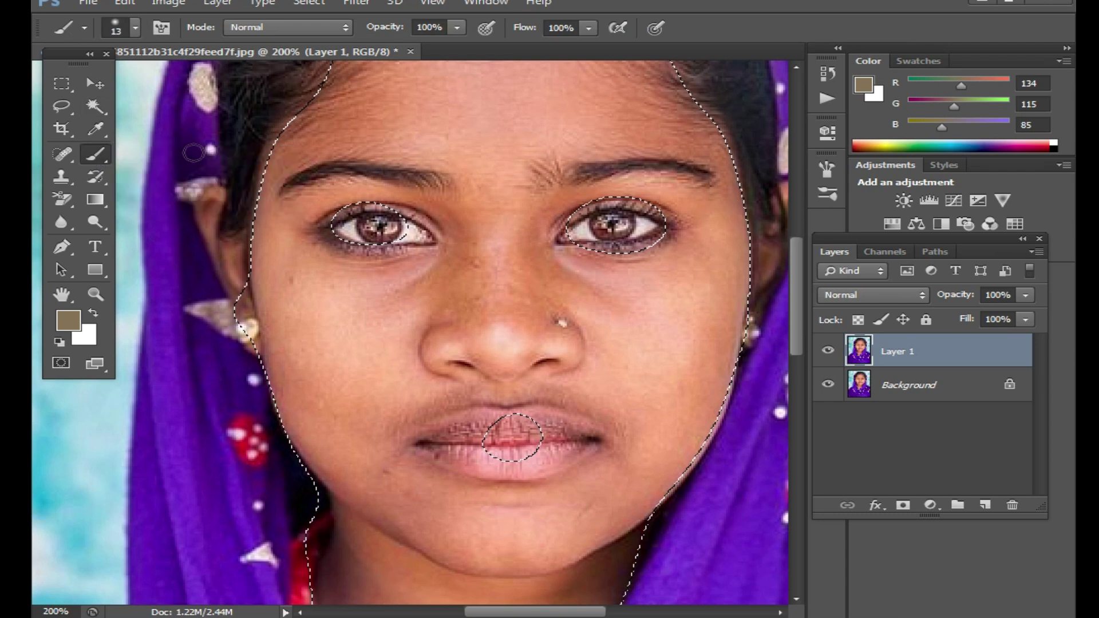
Set a soft 41 px brush, sample a light cheek skin tone, and lower opacity to 31%
right_click(697, 297)
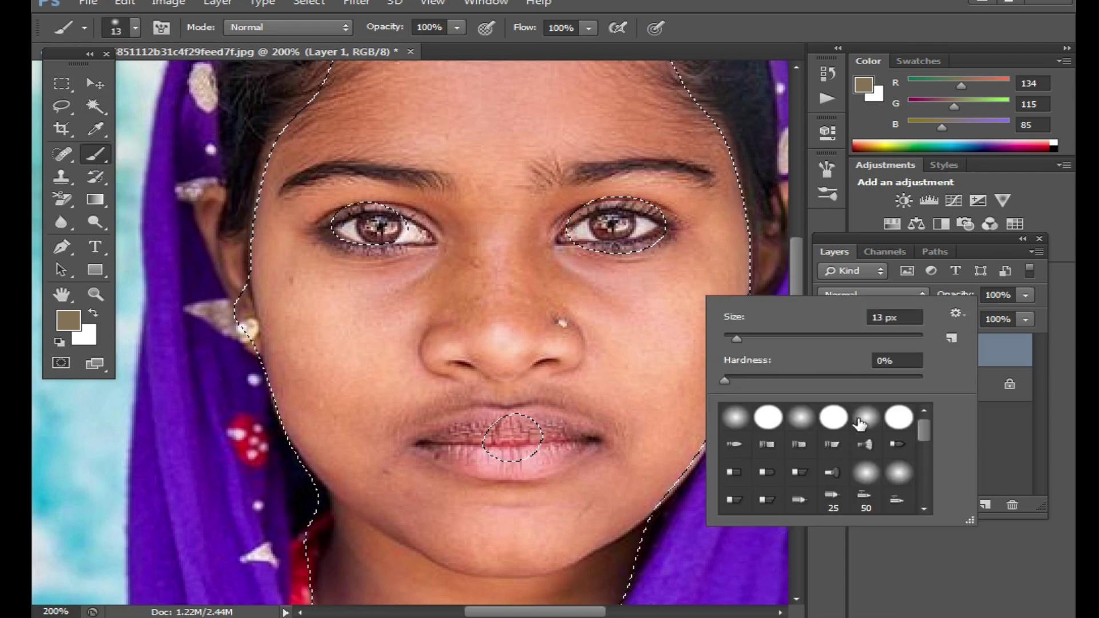
right_click(570, 289)
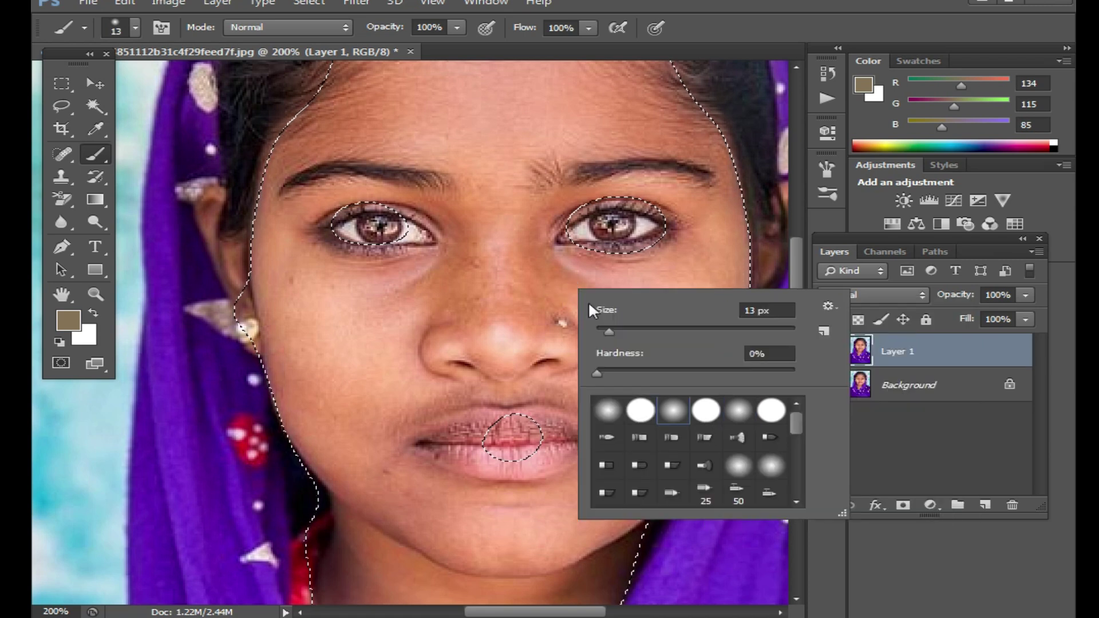
alt+click(727, 256)
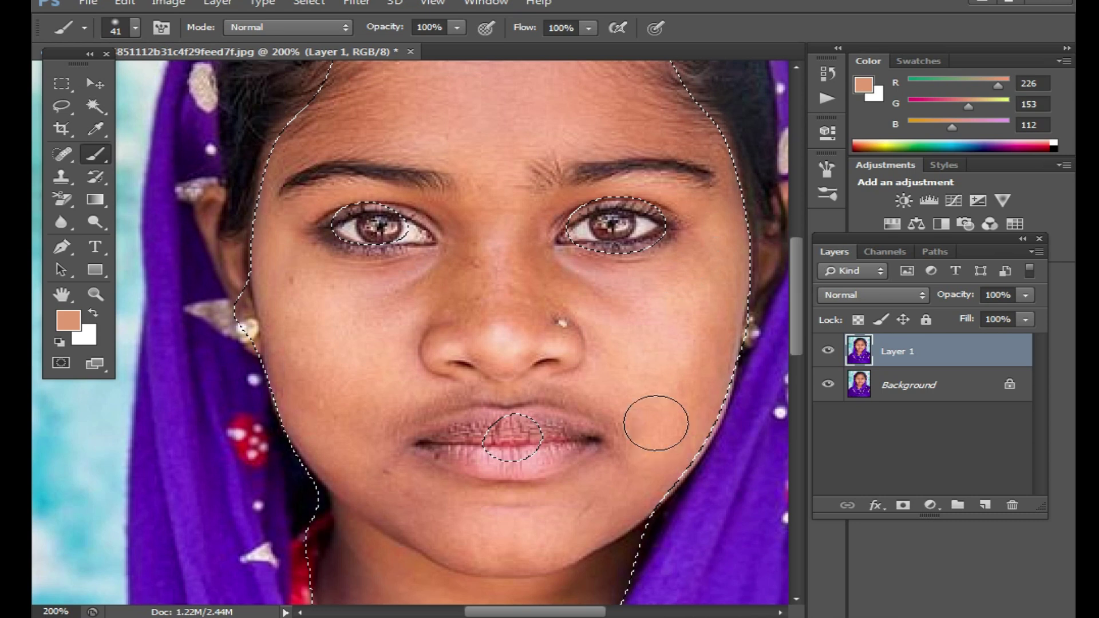
alt+click(666, 364)
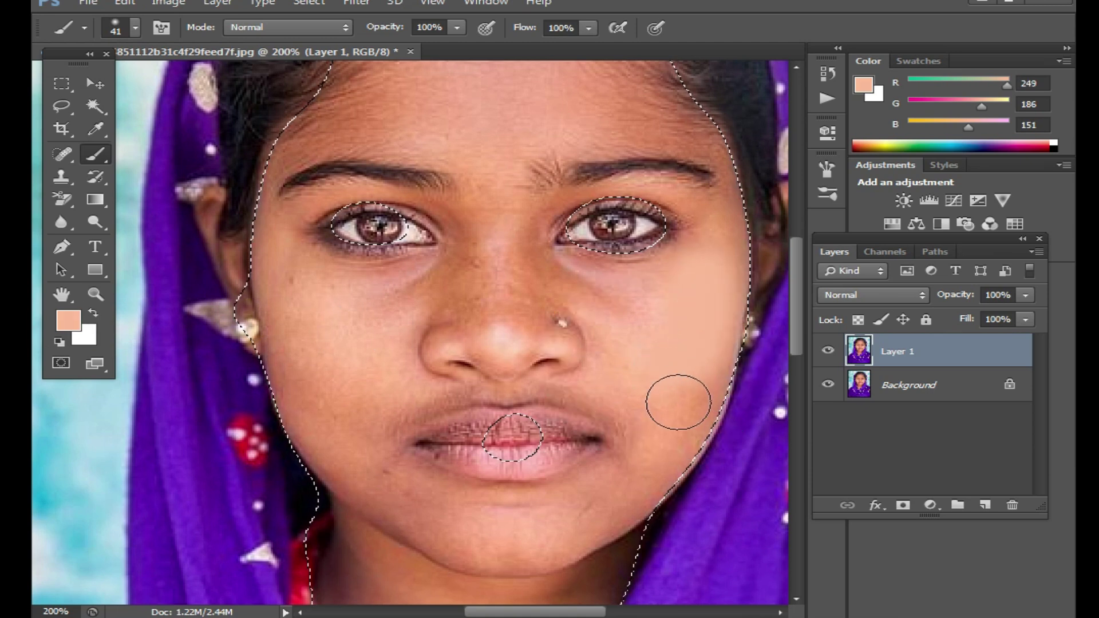
click(456, 27)
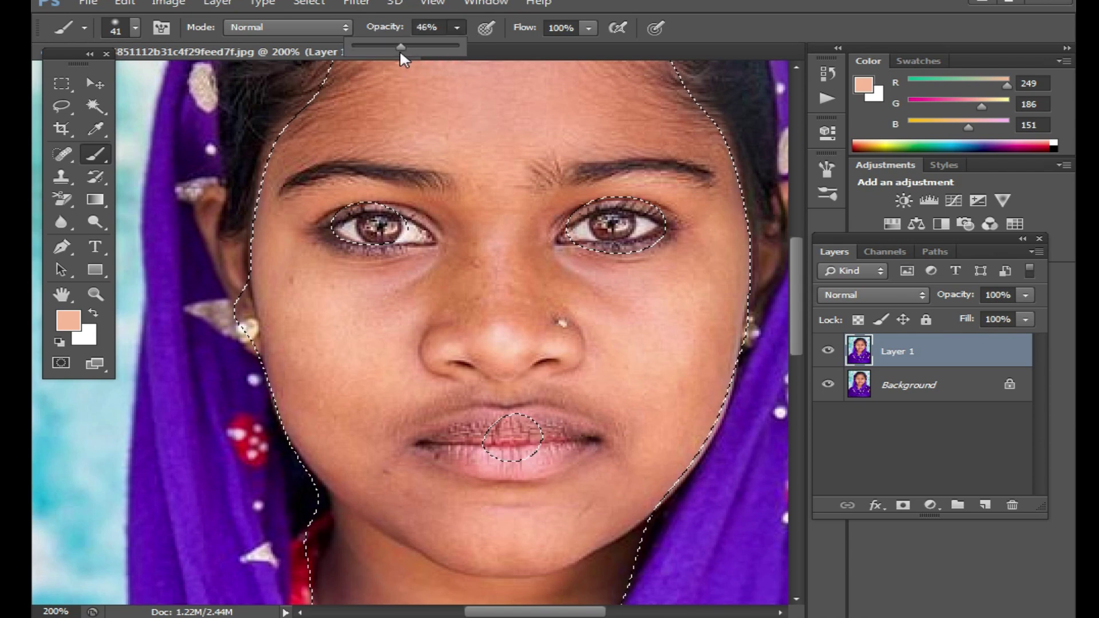
drag(378, 52, 396, 53)
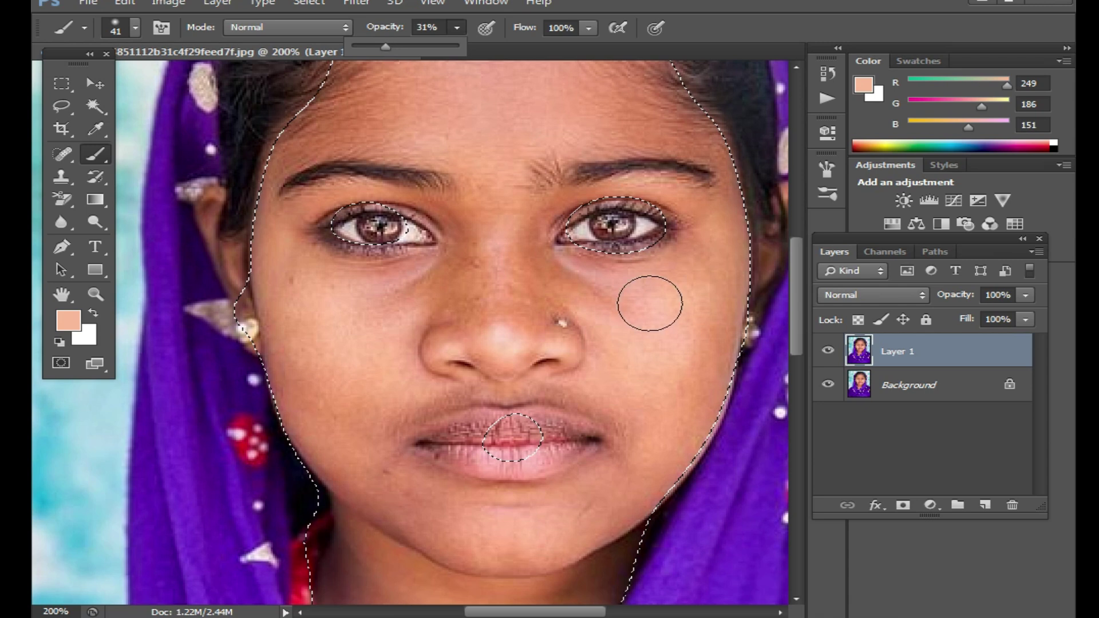
Sample a darker skin tone and paint the forehead, undoing the stroke that tinted the hairline
alt+click(698, 355)
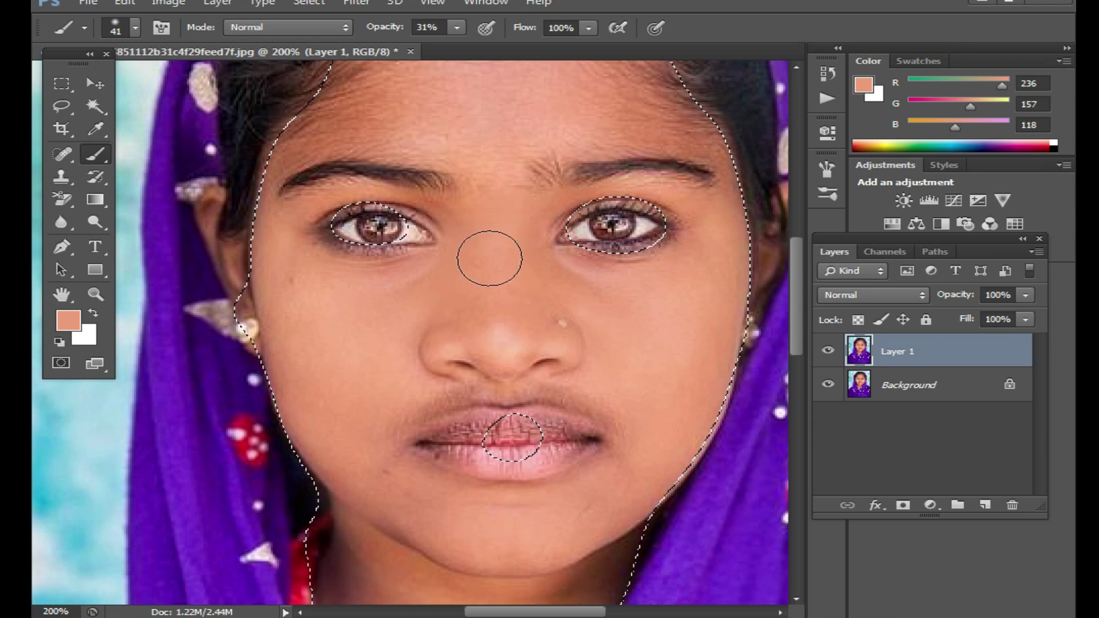
scroll(424, 246, up, 2)
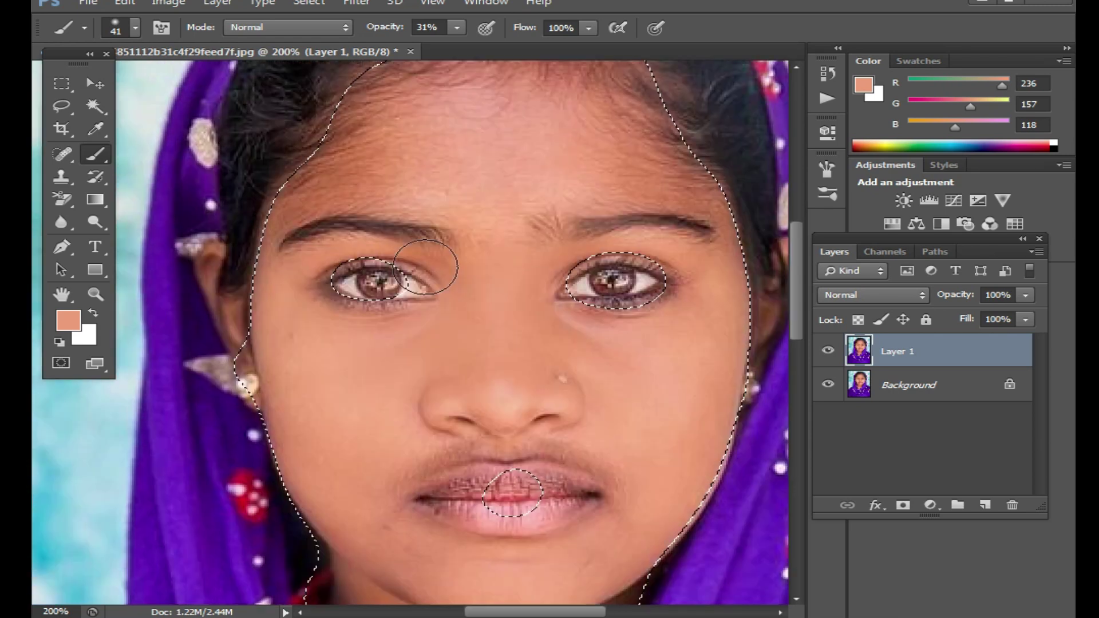
scroll(486, 229, up, 1)
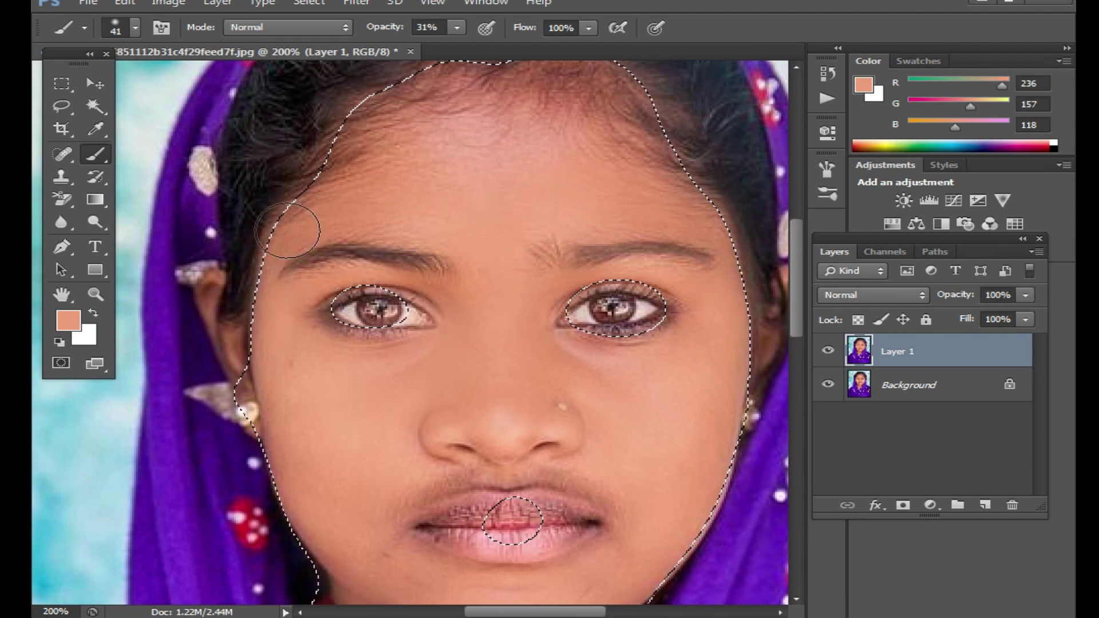
drag(500, 136, 602, 161)
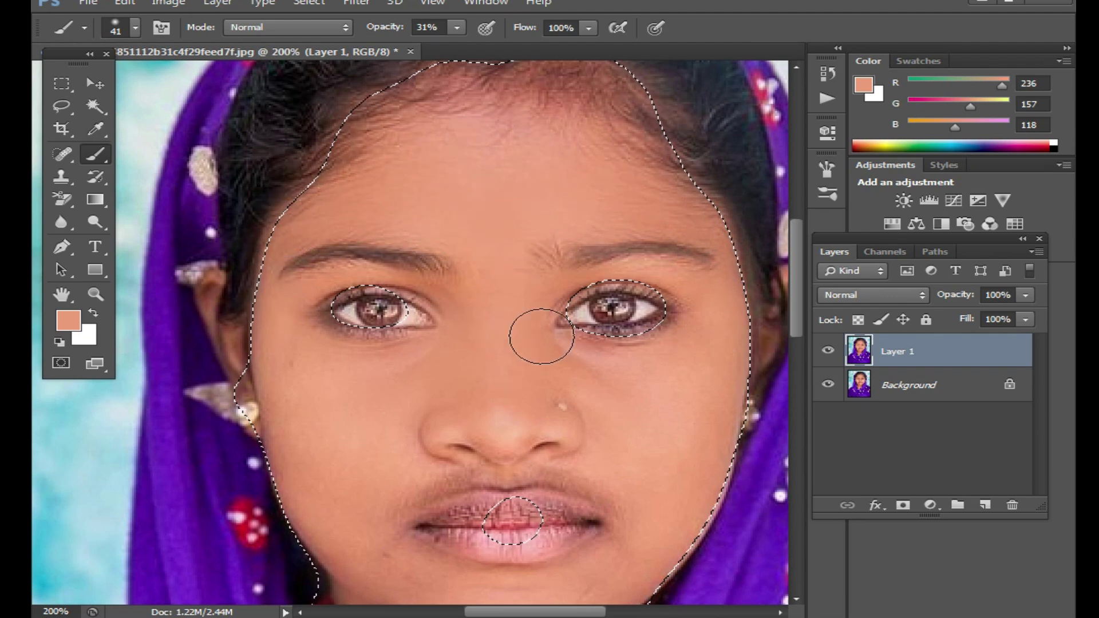
scroll(532, 336, down, 1)
scroll(492, 286, down, 2)
scroll(351, 344, down, 3)
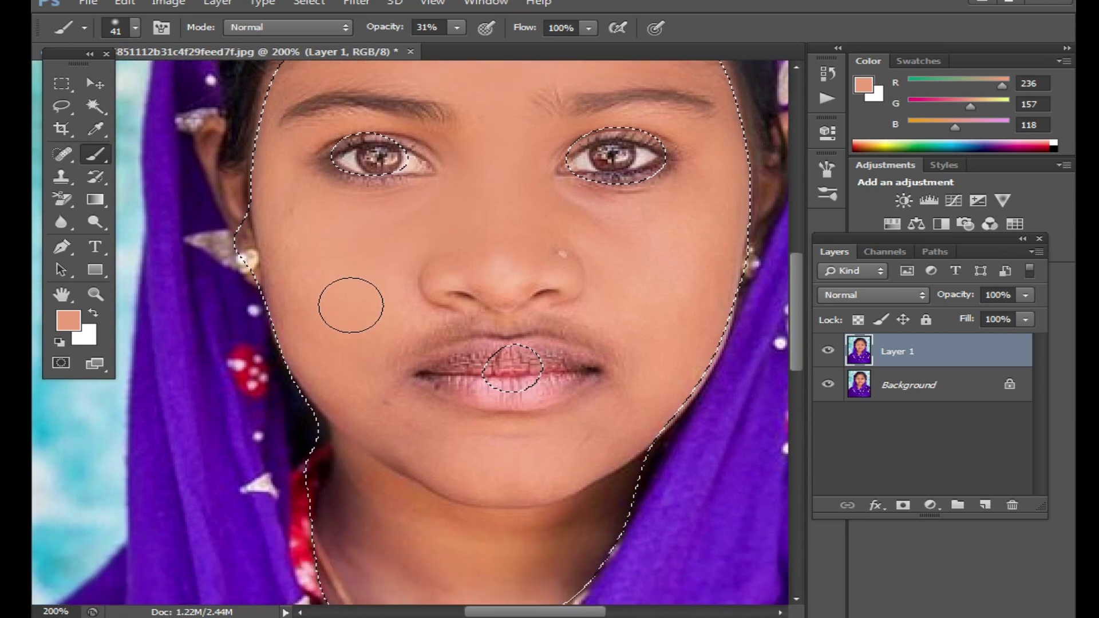
key(ctrl+z)
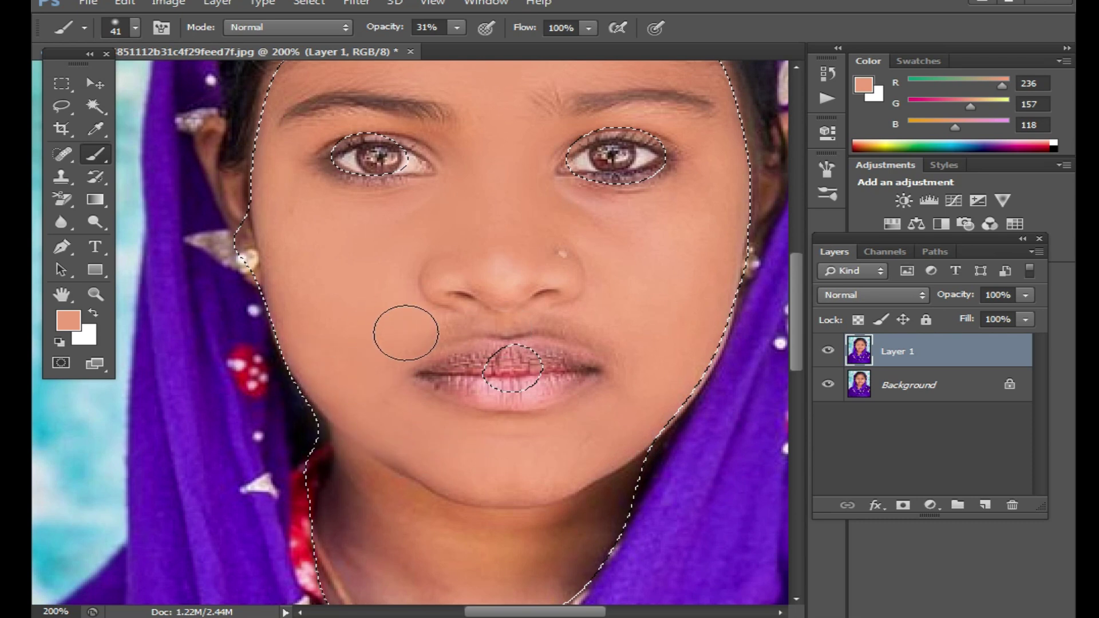
scroll(488, 249, up, 2)
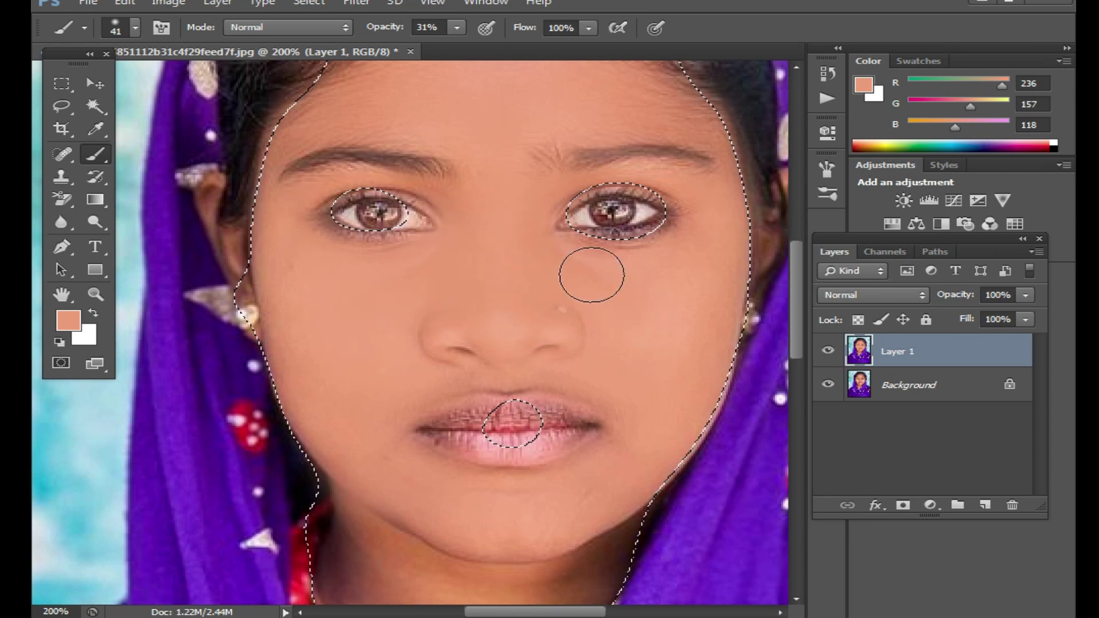
scroll(595, 286, down, 4)
scroll(609, 315, down, 3)
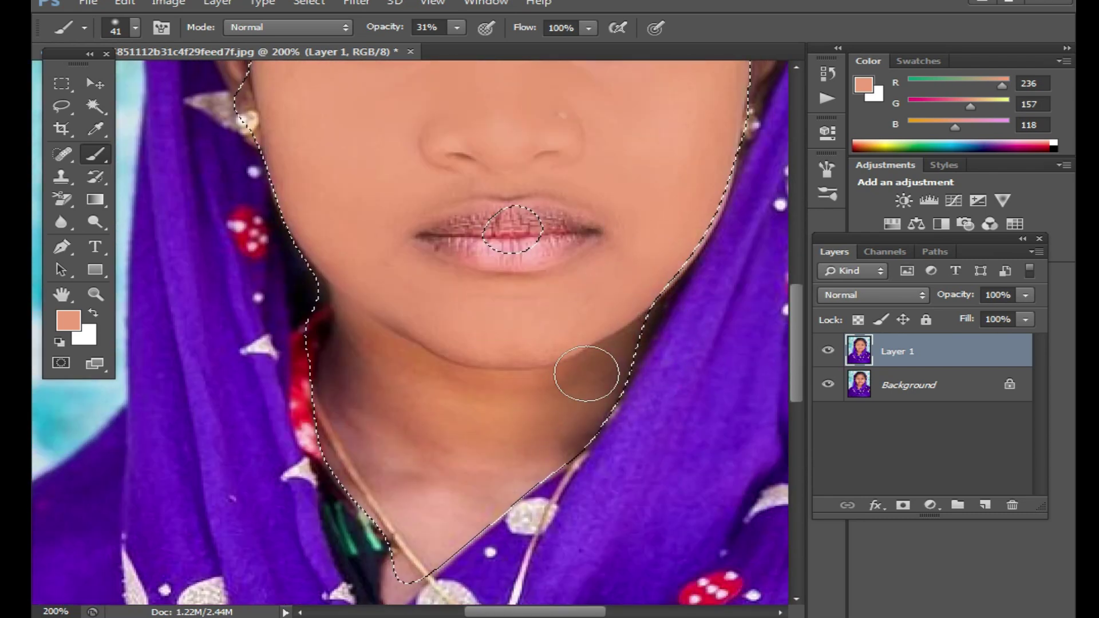
Paint skin tone over the left and right jaw and neck shadows
drag(359, 325, 378, 401)
mouse_move(395, 485)
mouse_down()
mouse_move(361, 372)
mouse_move(387, 466)
mouse_up()
drag(572, 401, 645, 373)
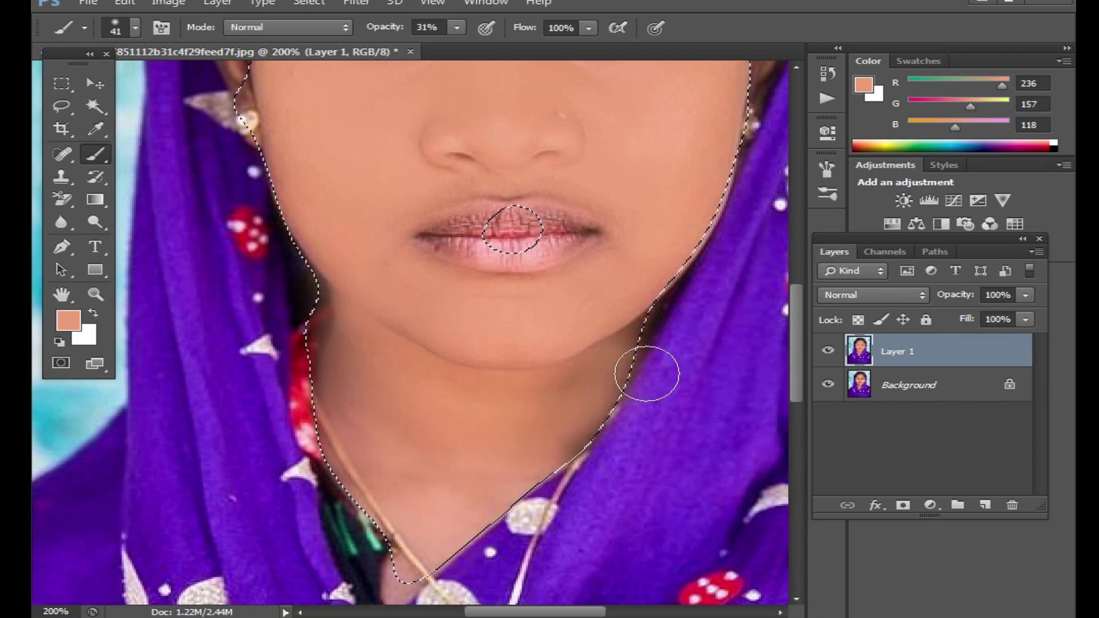
drag(730, 293, 528, 372)
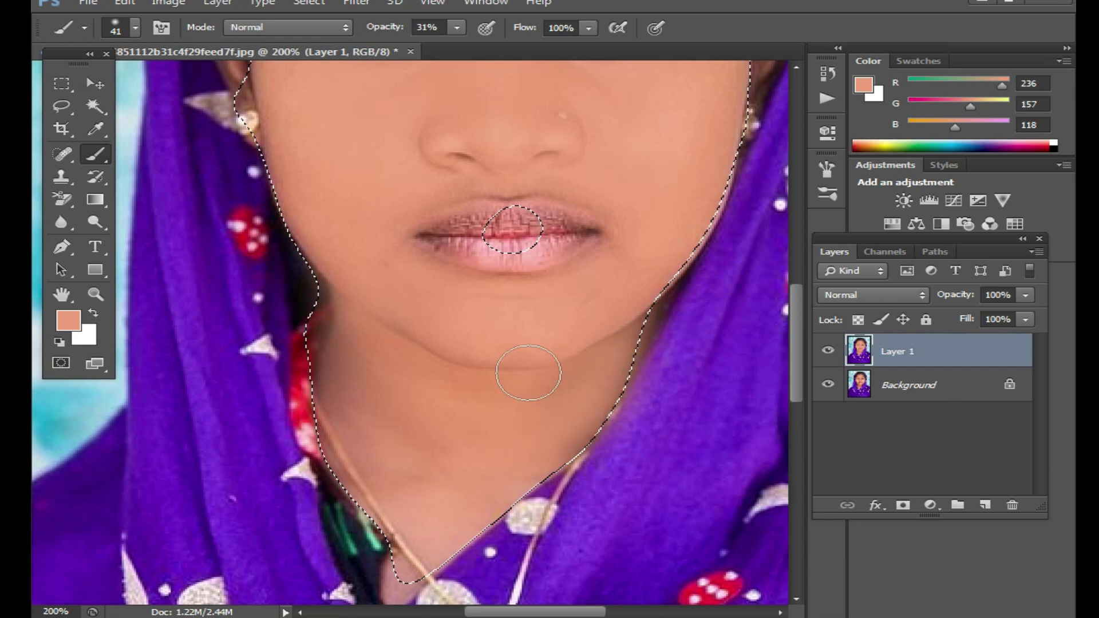
drag(363, 347, 363, 360)
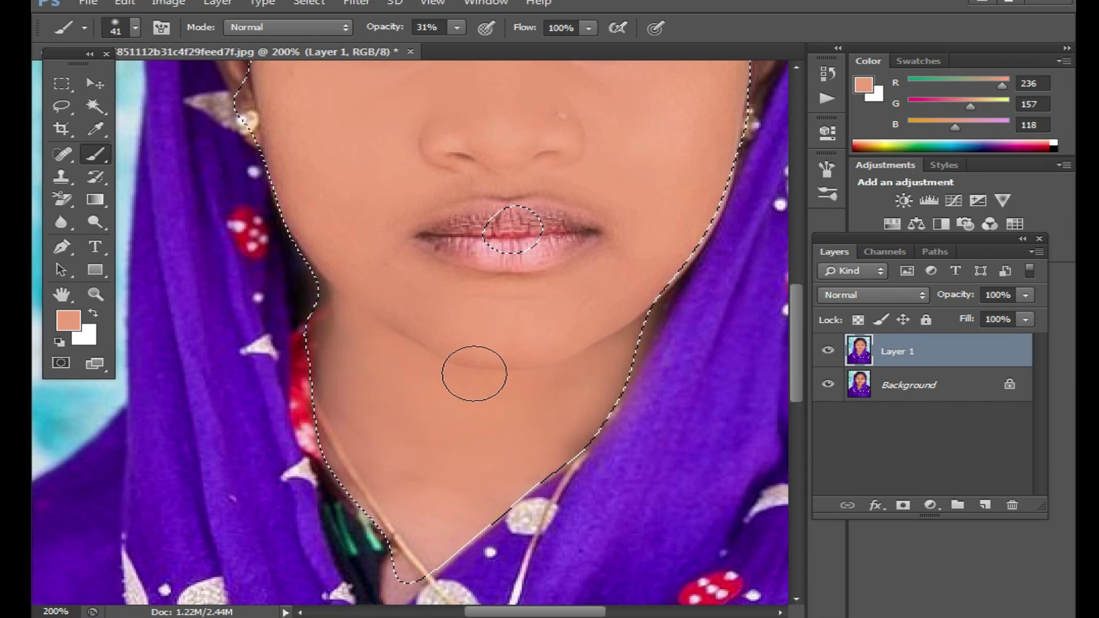
drag(560, 449, 487, 431)
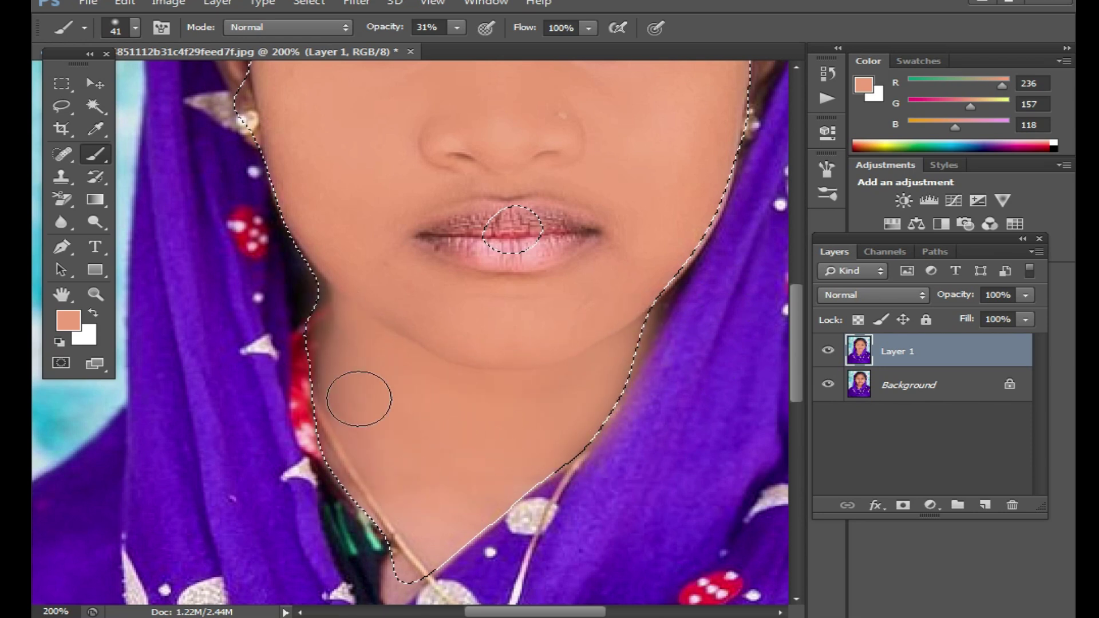
right_click(487, 383)
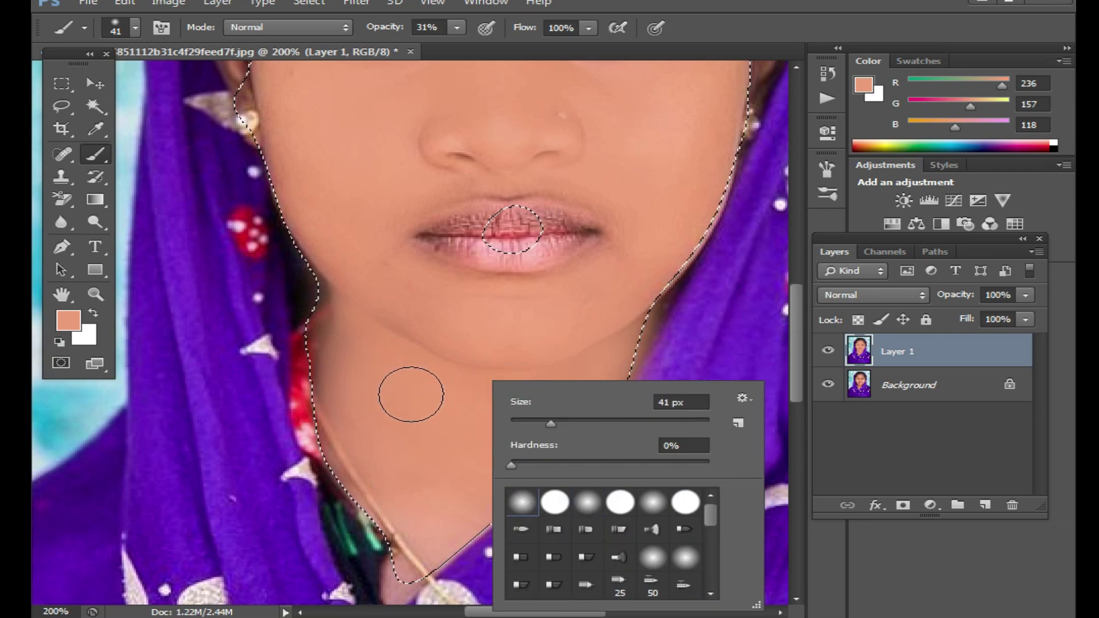
click(410, 395)
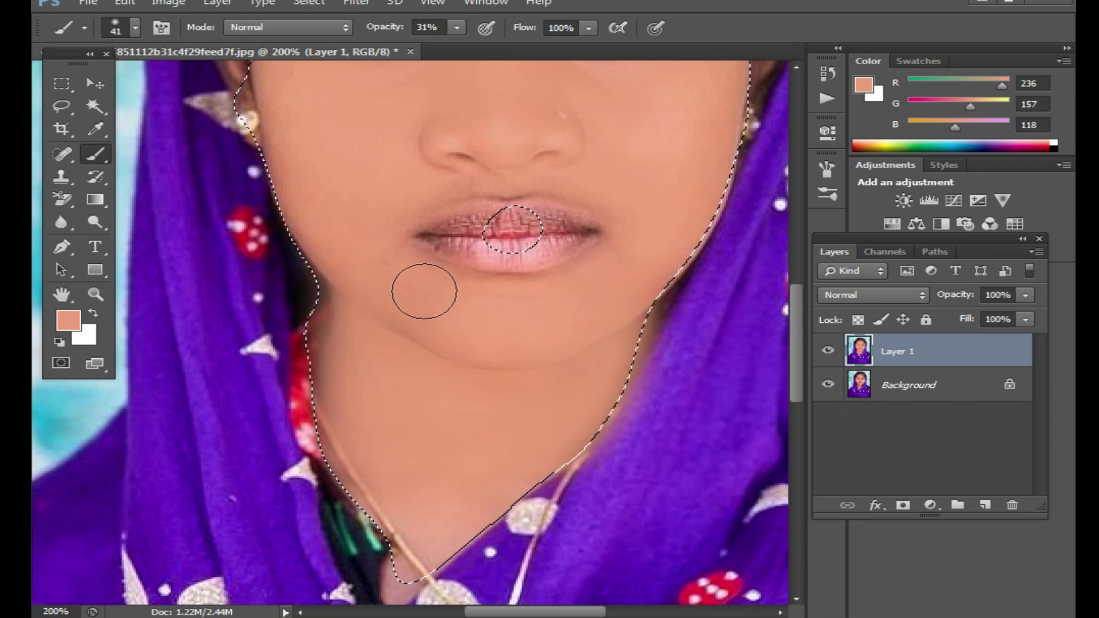
Lower Layer 1 to 78% fill and 83% opacity
scroll(528, 311, up, 2)
scroll(368, 263, up, 2)
scroll(393, 245, up, 1)
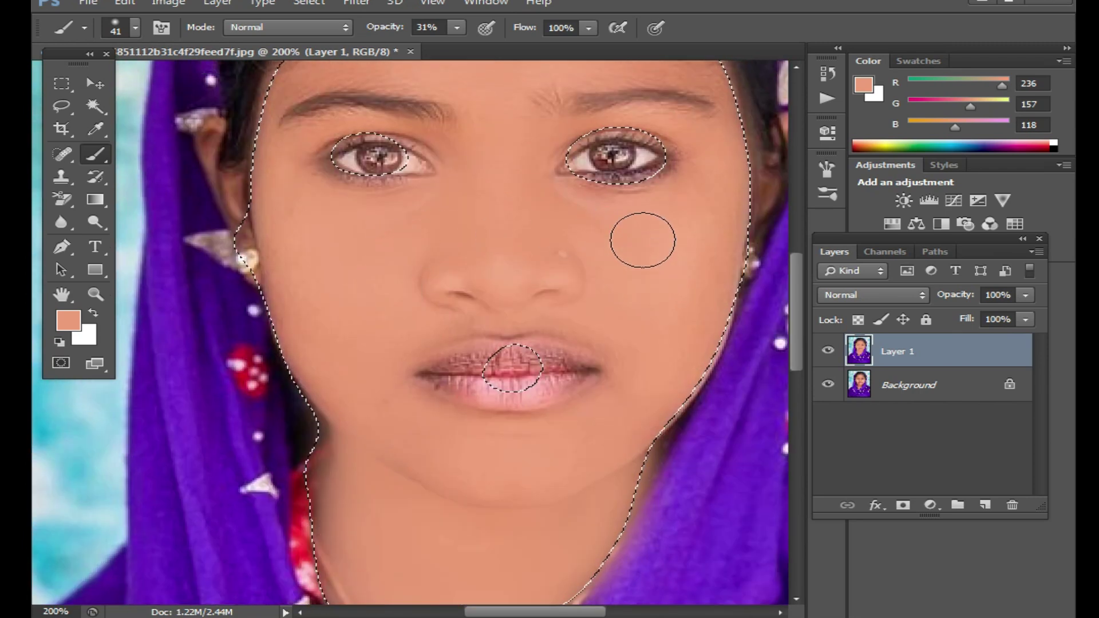
scroll(452, 198, up, 2)
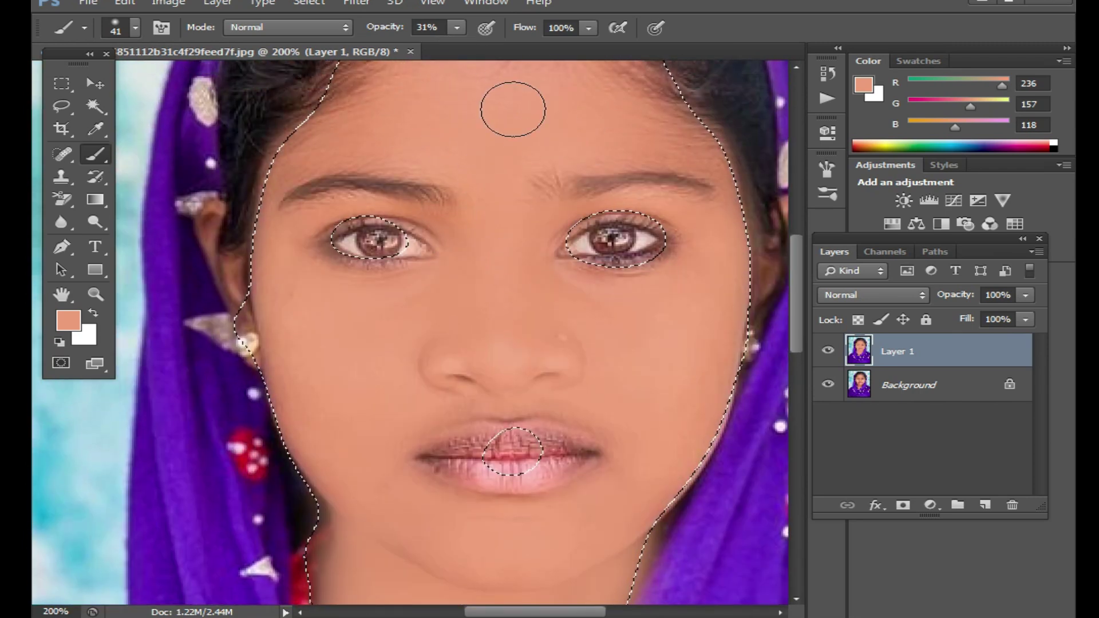
click(1025, 320)
mouse_move(1022, 338)
mouse_down()
mouse_move(1007, 339)
mouse_move(1008, 316)
mouse_up()
click(1025, 294)
ctrl+alt+click(403, 284)
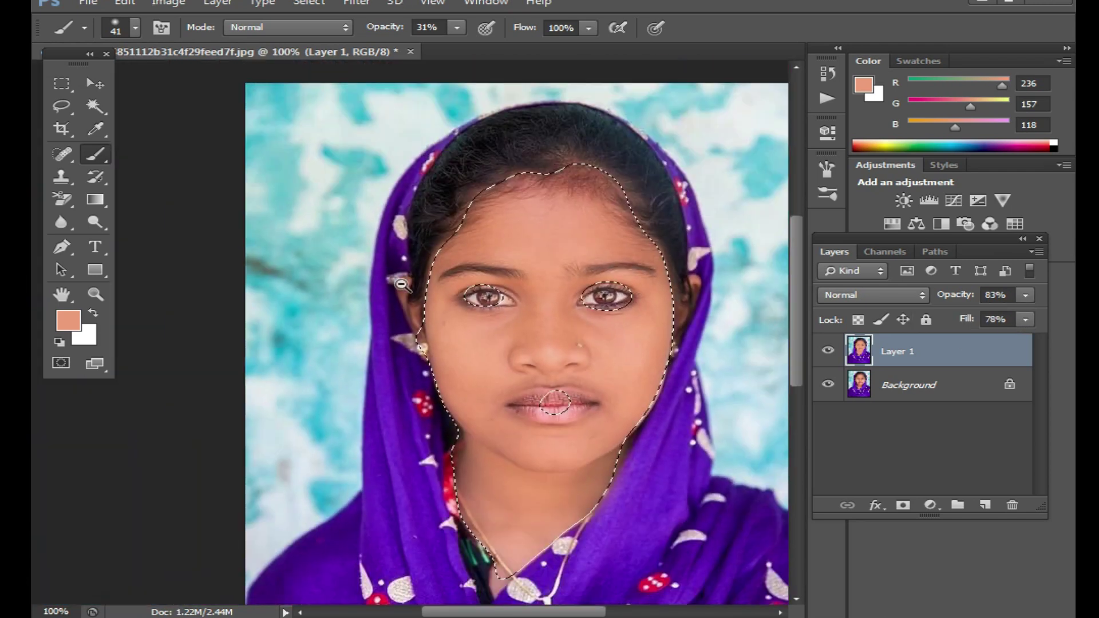
Deselect, merge the painted layer into the Background, and duplicate it as a new Layer 1
key(ctrl+d)
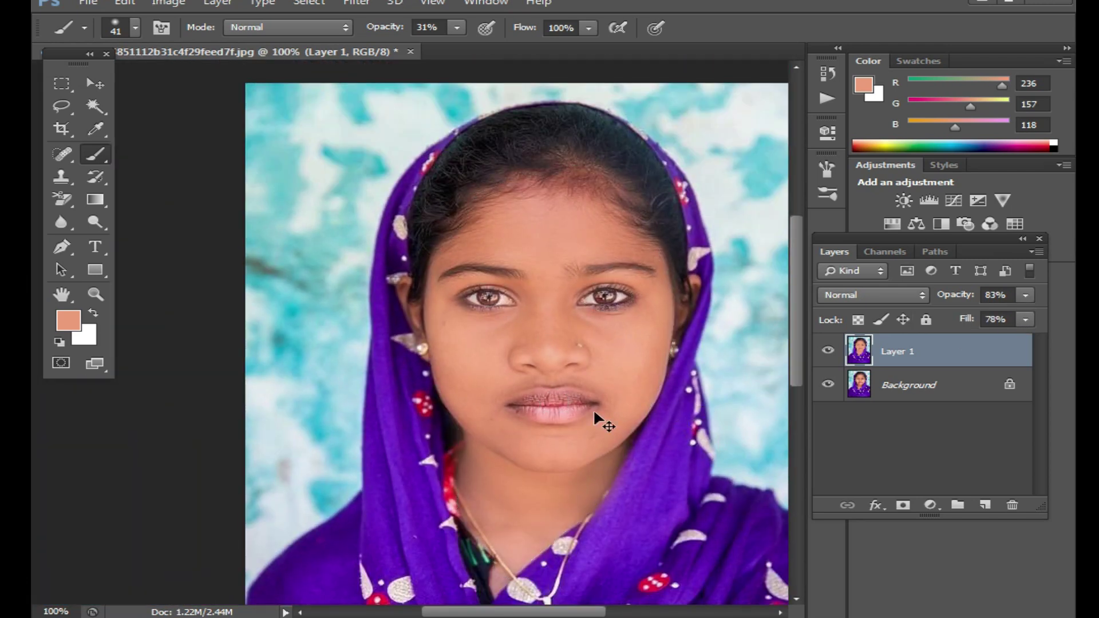
ctrl+click(579, 373)
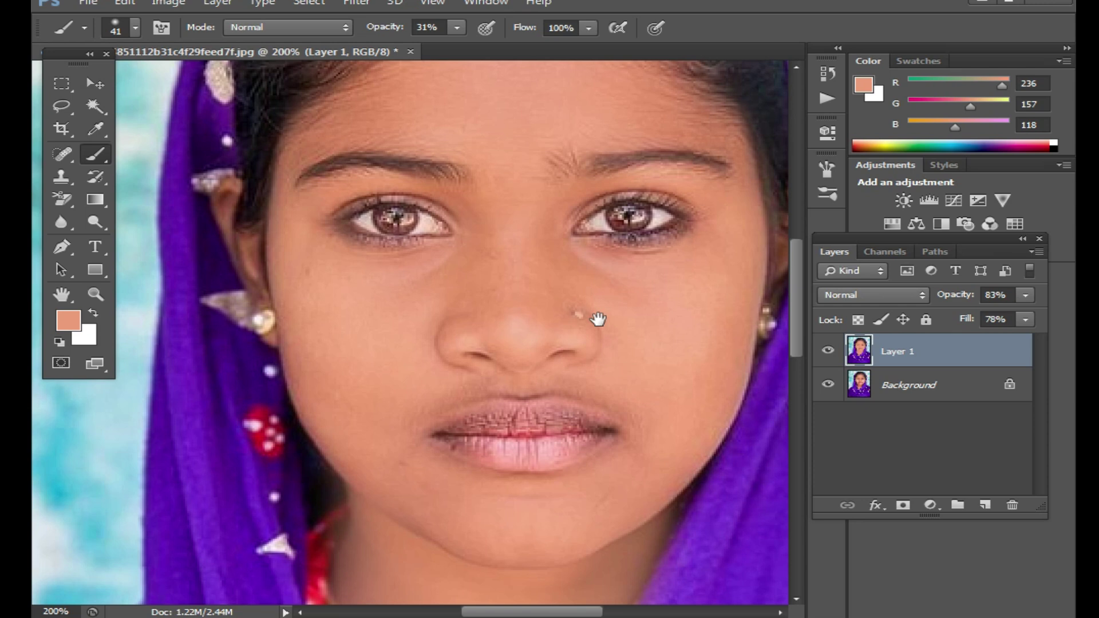
alt+click(609, 337)
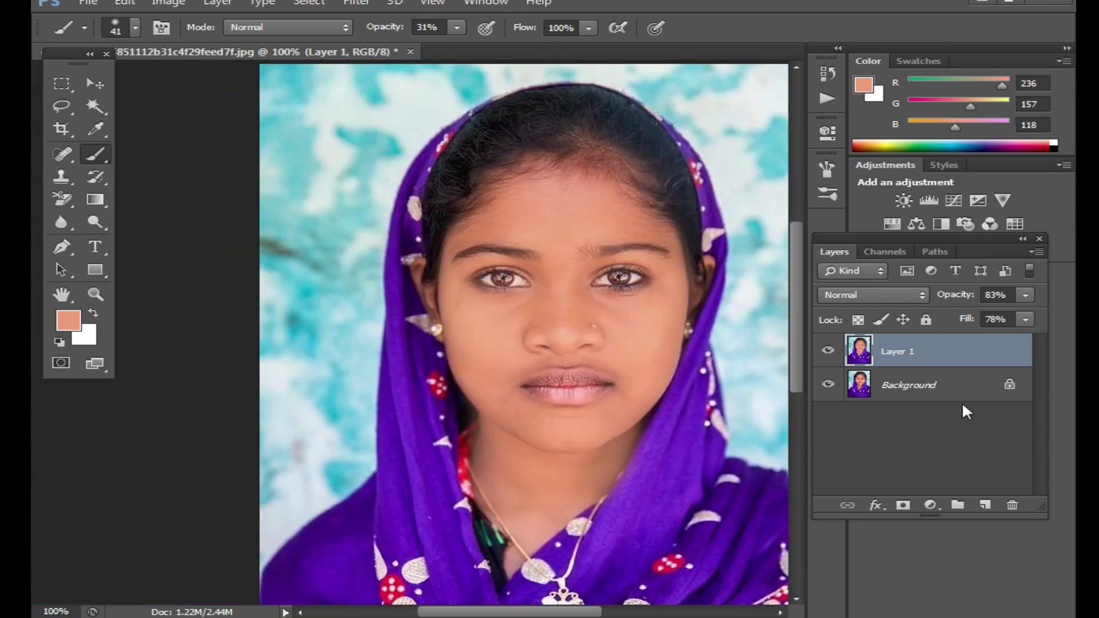
key(ctrl+e)
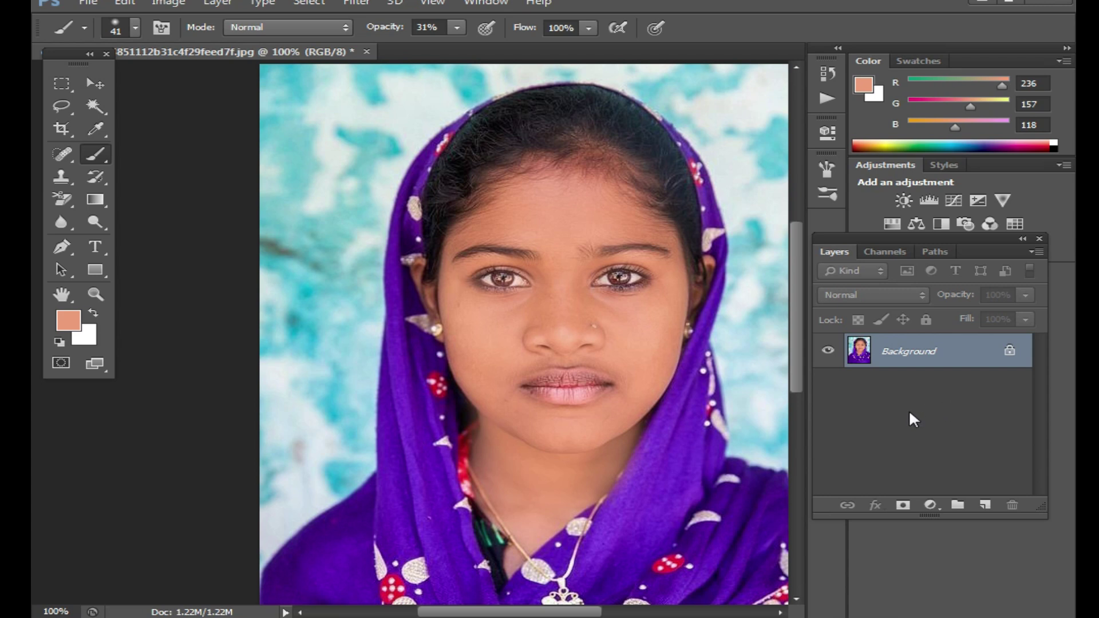
key(ctrl+j)
ctrl+click(660, 340)
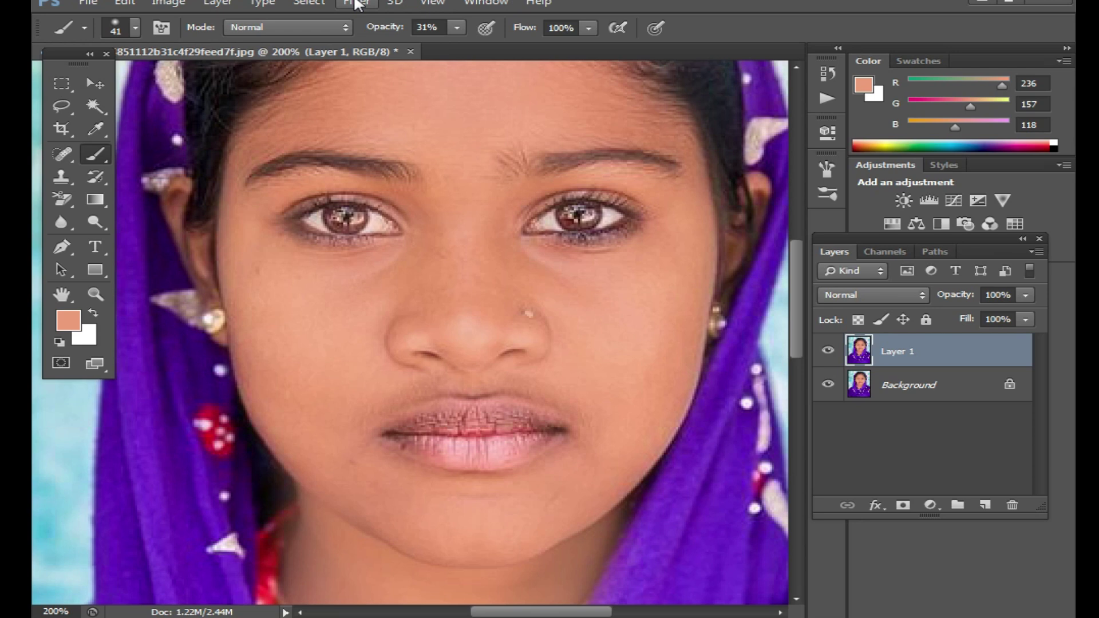
Duplicate Layer 1 as Layer 1 copy and preview a 1.9 px Gaussian Blur without keeping it
key(ctrl+j)
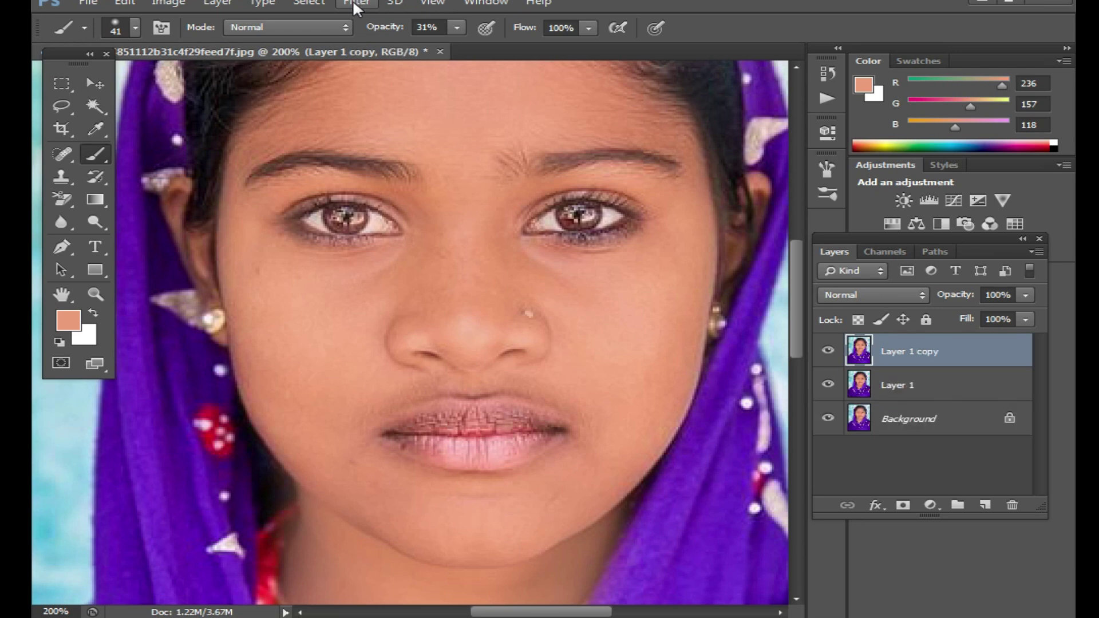
click(355, 4)
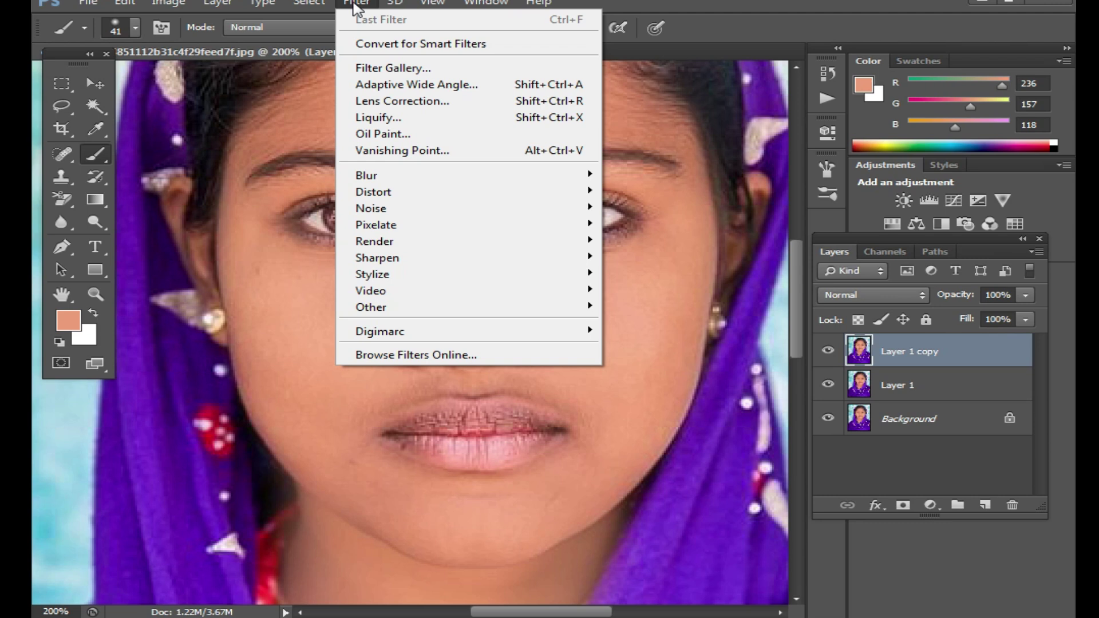
mouse_move(464, 175)
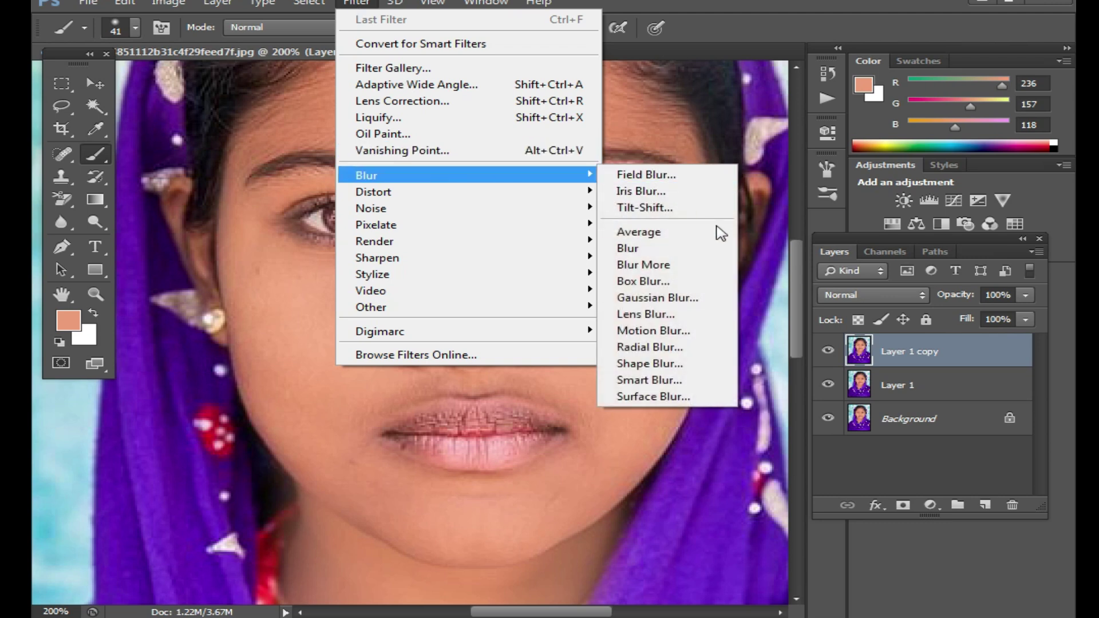
click(701, 301)
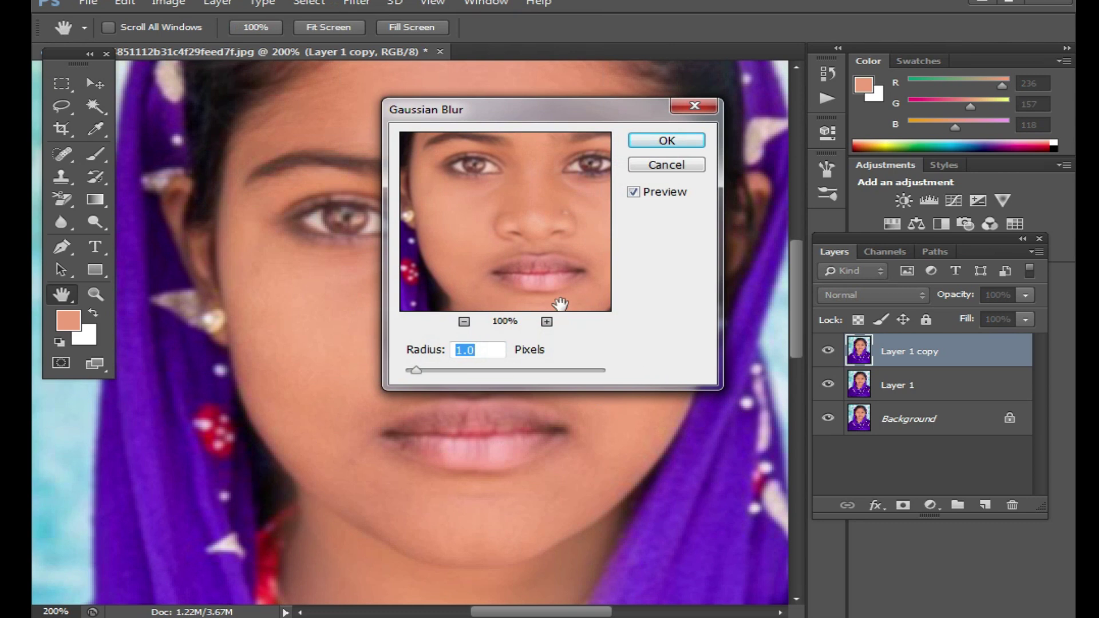
drag(424, 372, 426, 373)
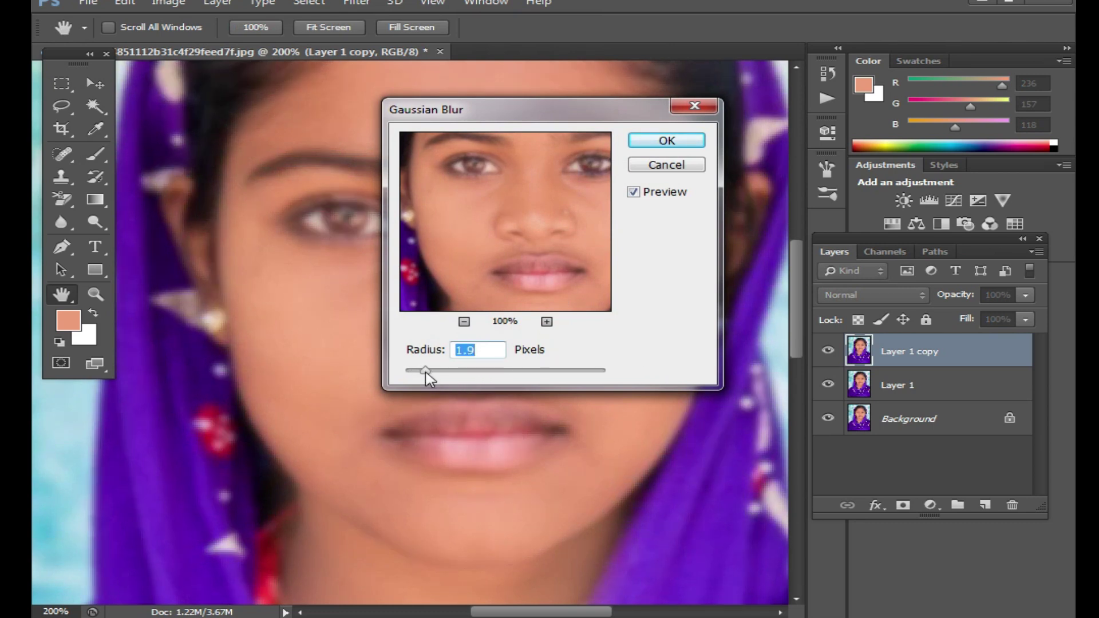
click(673, 141)
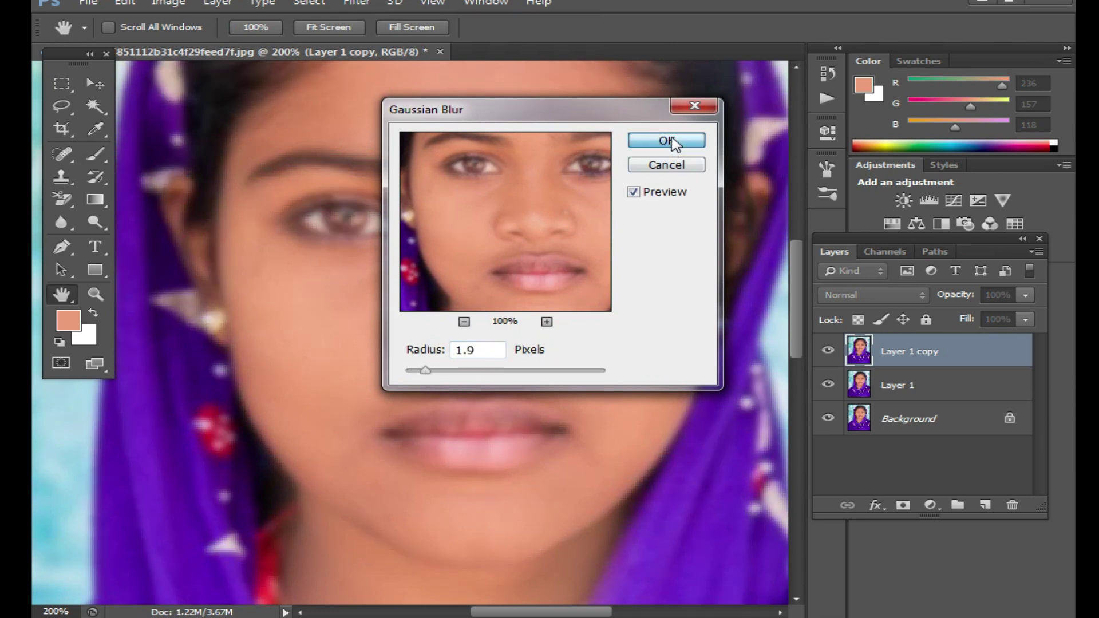
click(690, 164)
key(b)
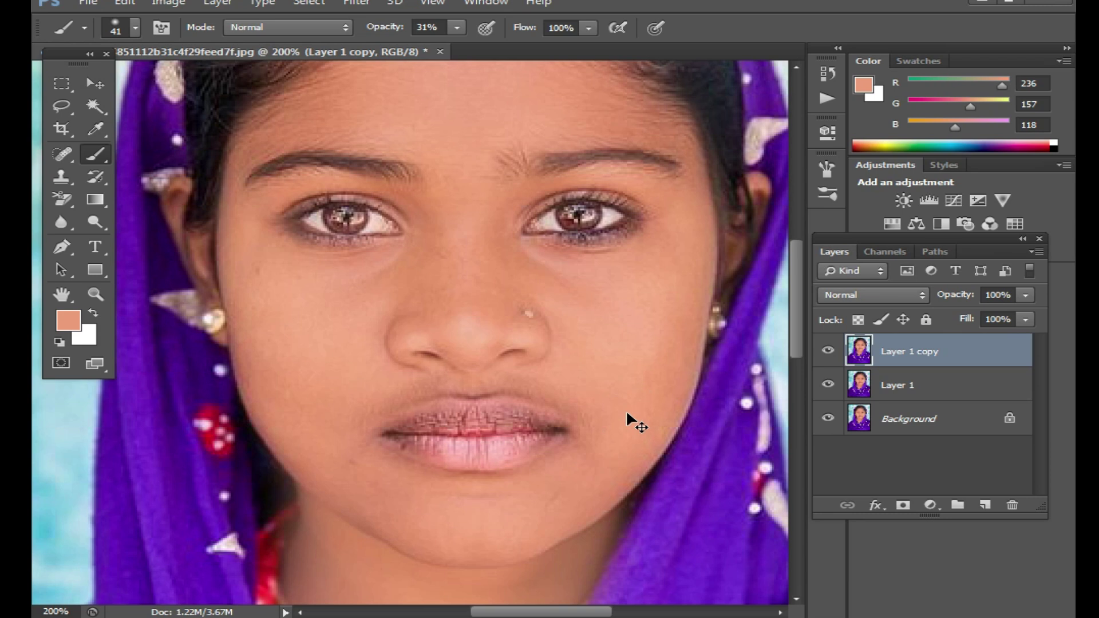
Invert Layer 1 copy, set it to Vivid Light, and apply a High Pass filter
key(ctrl+i)
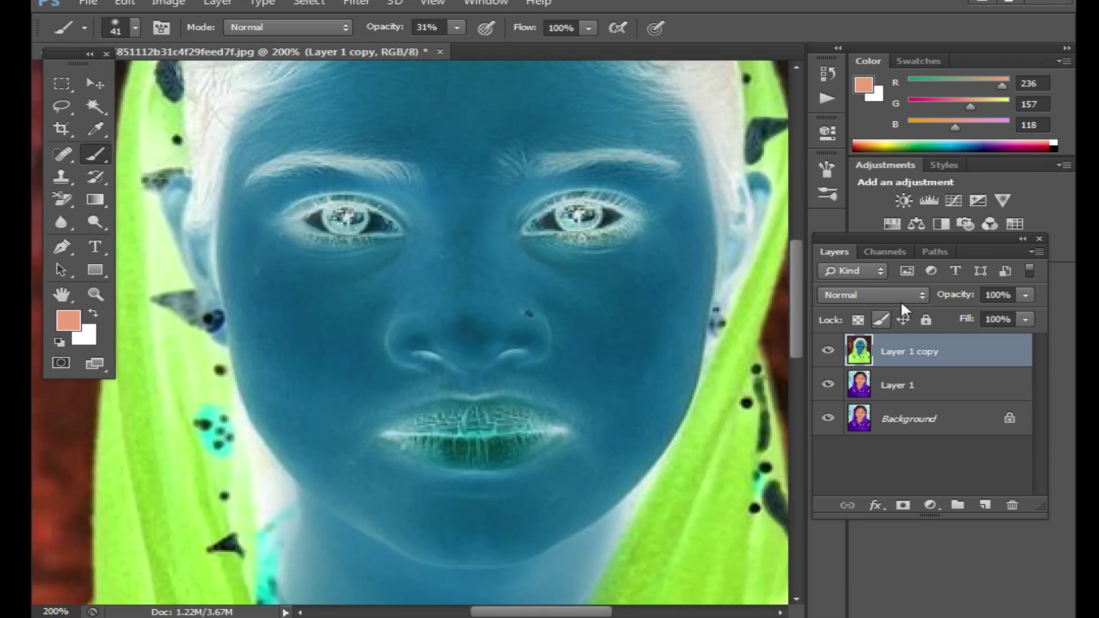
click(907, 295)
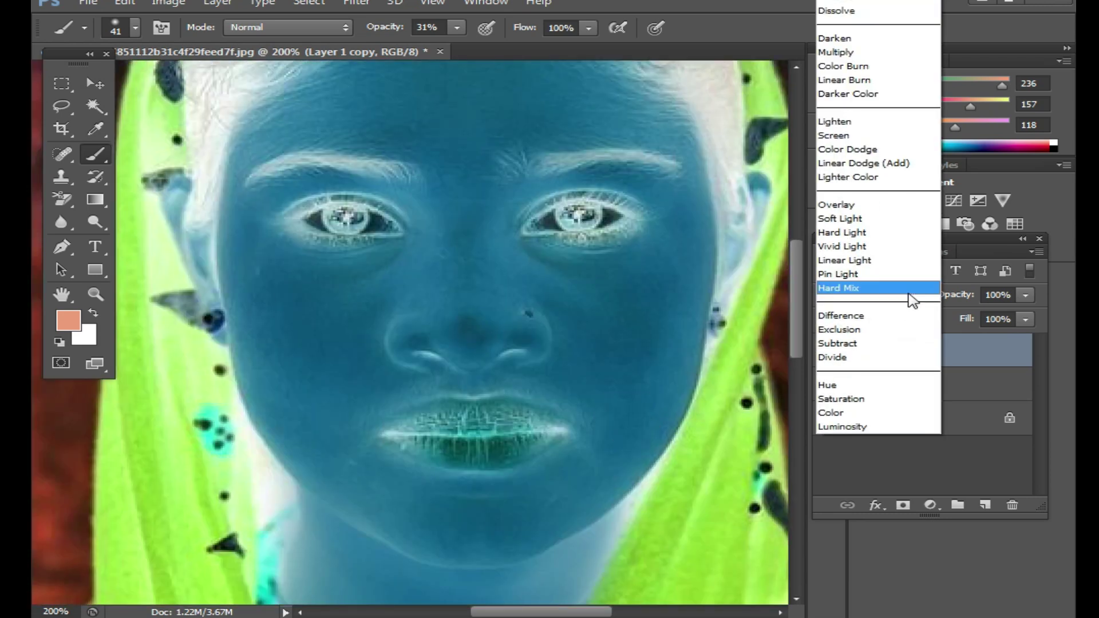
click(882, 247)
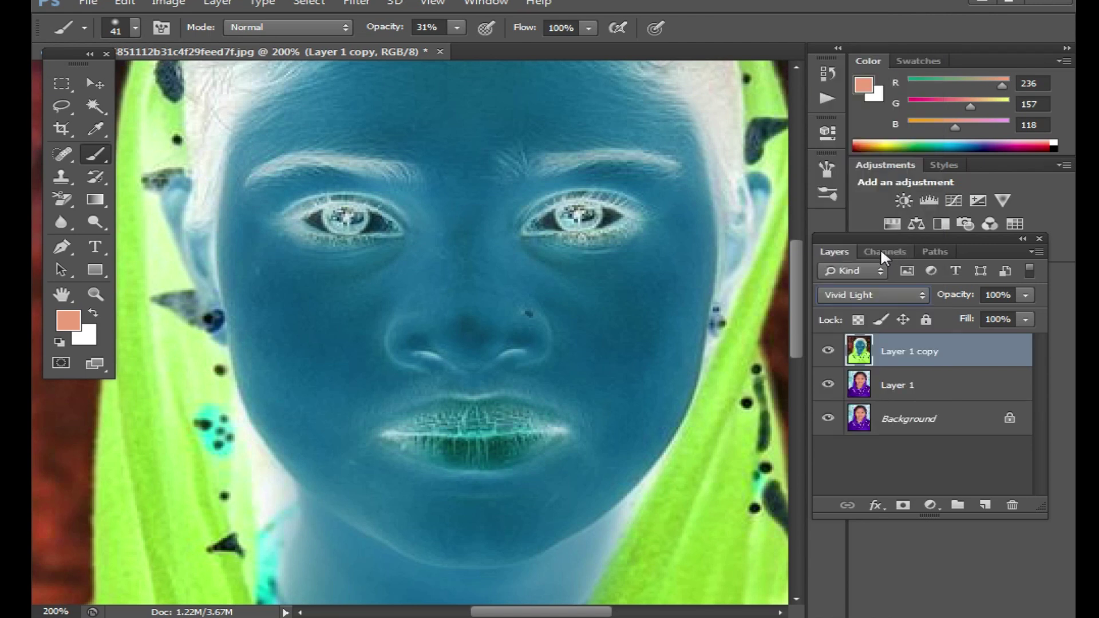
click(357, 2)
mouse_move(370, 307)
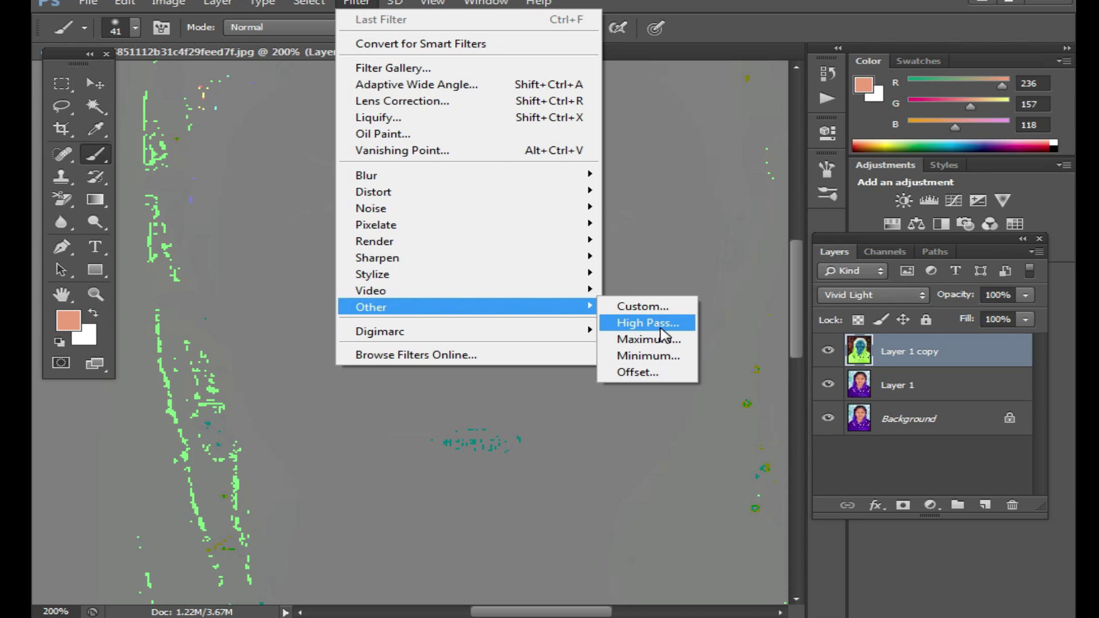
click(662, 323)
drag(501, 373, 438, 377)
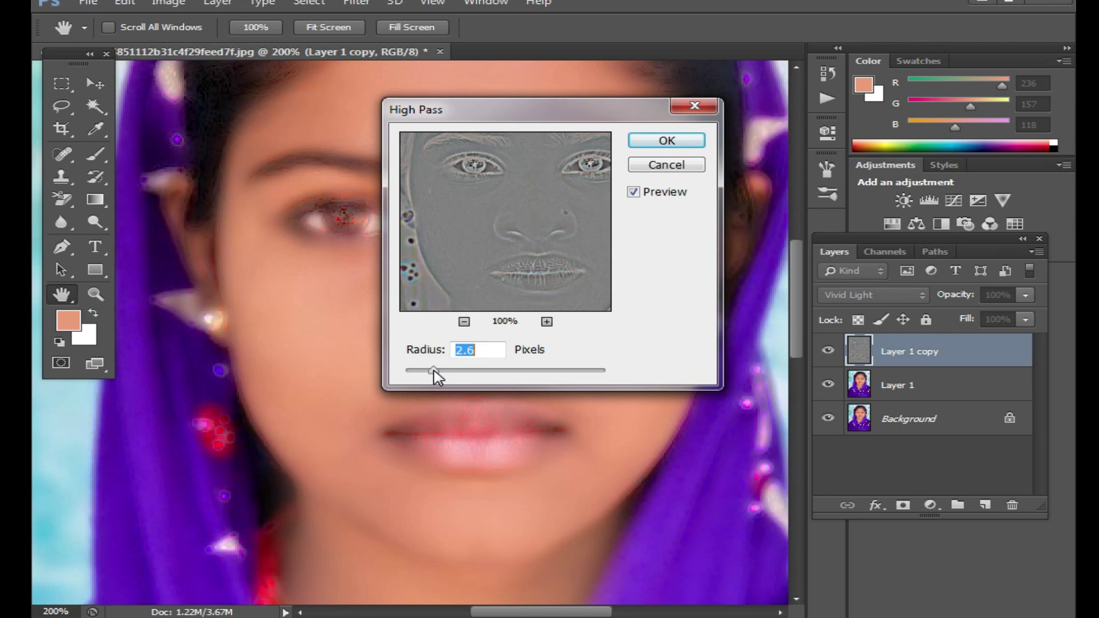
click(666, 141)
key(b)
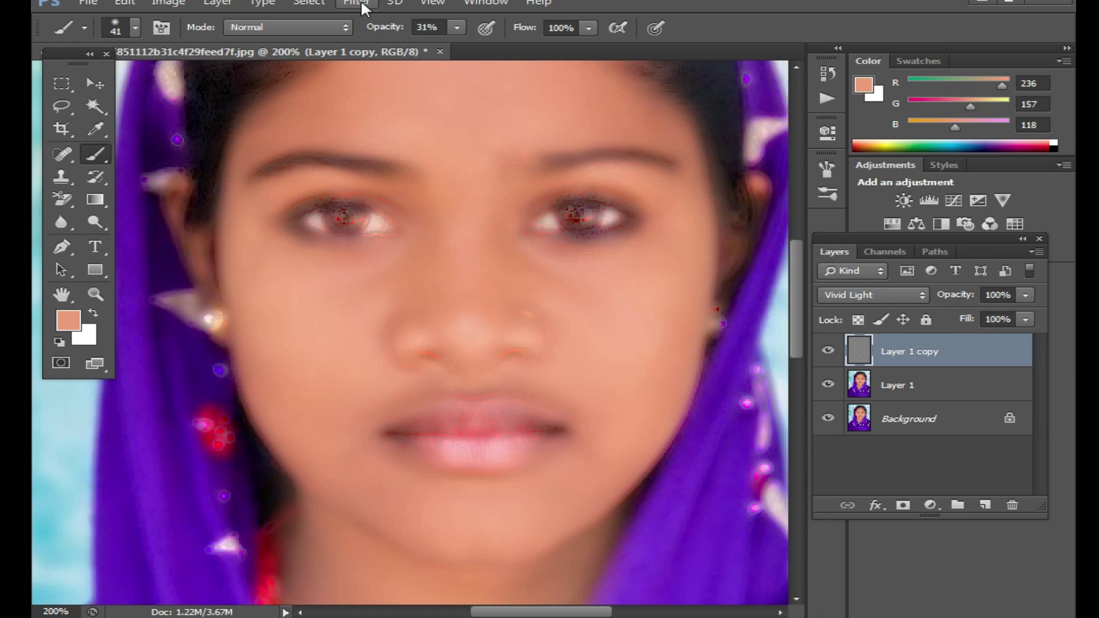
Apply a 1.6 px Gaussian Blur to Layer 1 copy
click(358, 5)
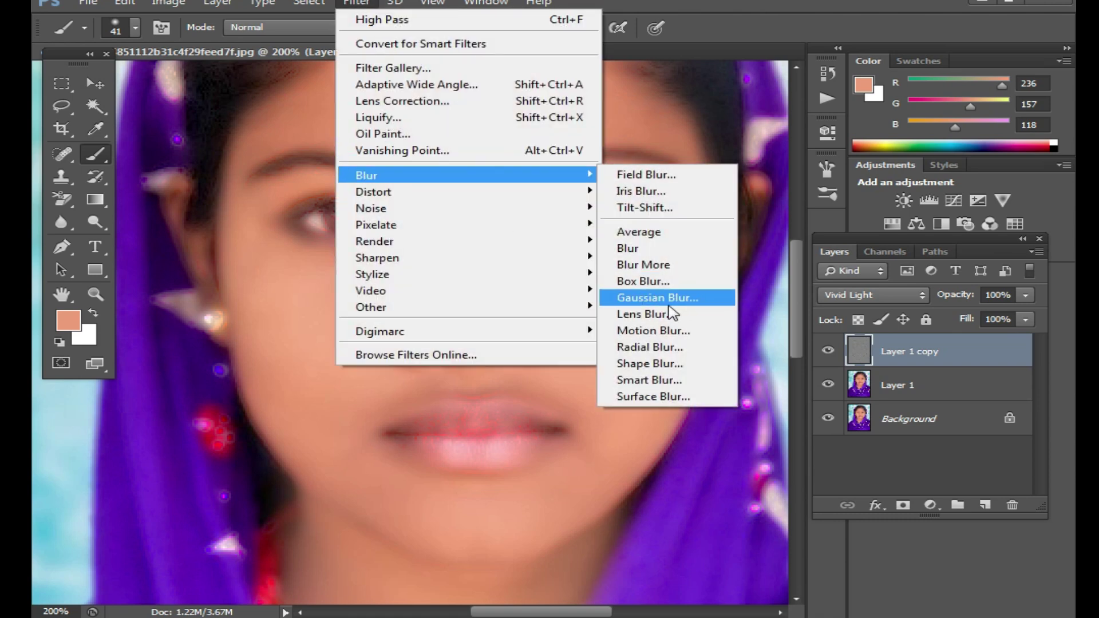
click(667, 302)
drag(524, 112, 702, 134)
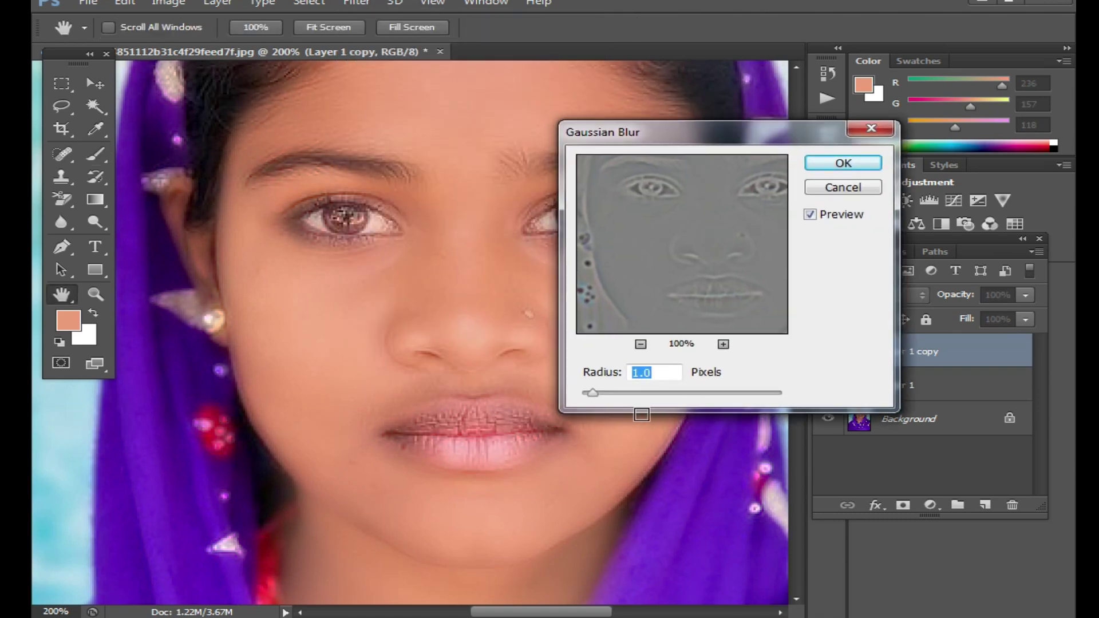
mouse_move(590, 394)
mouse_down()
mouse_move(612, 396)
mouse_move(598, 393)
mouse_up()
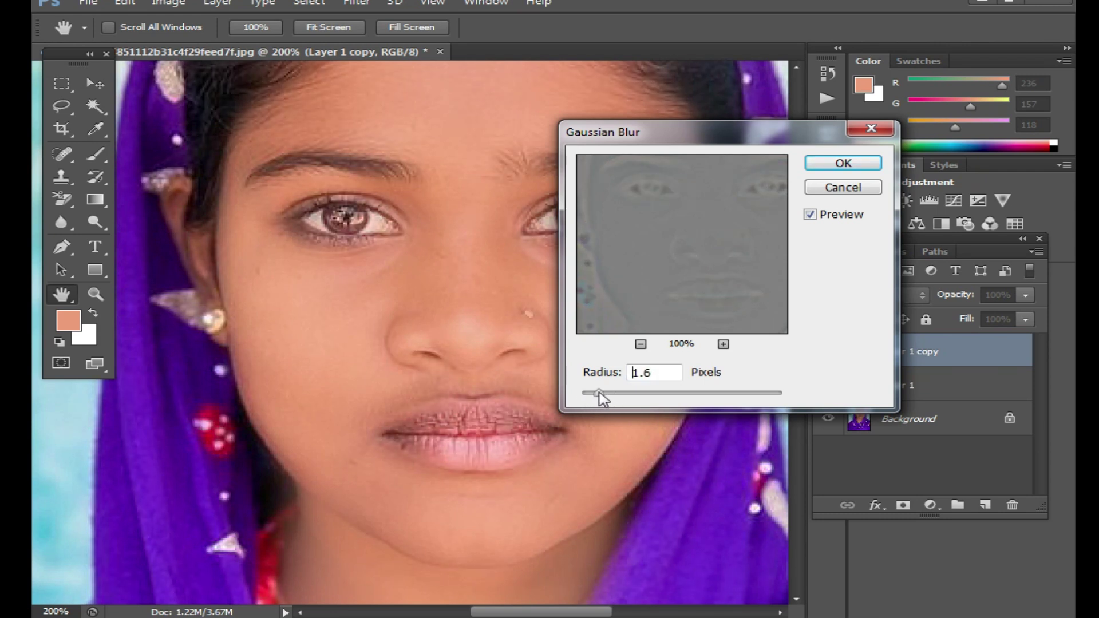
click(844, 166)
key(b)
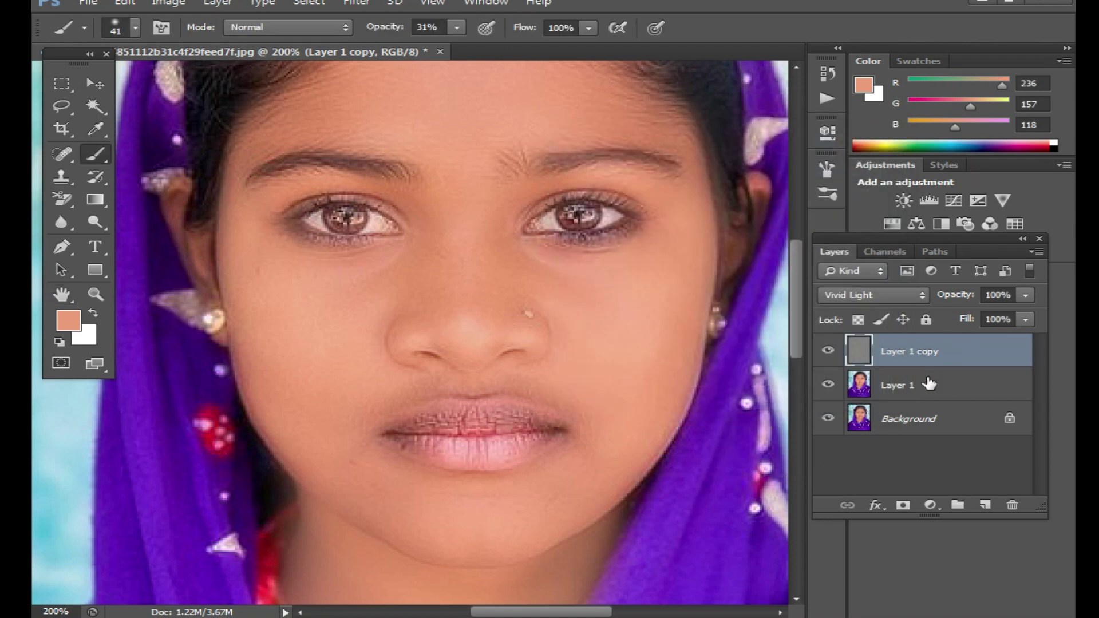
Add an inverted black layer mask to Layer 1 copy and set brush opacity to 100%
click(903, 506)
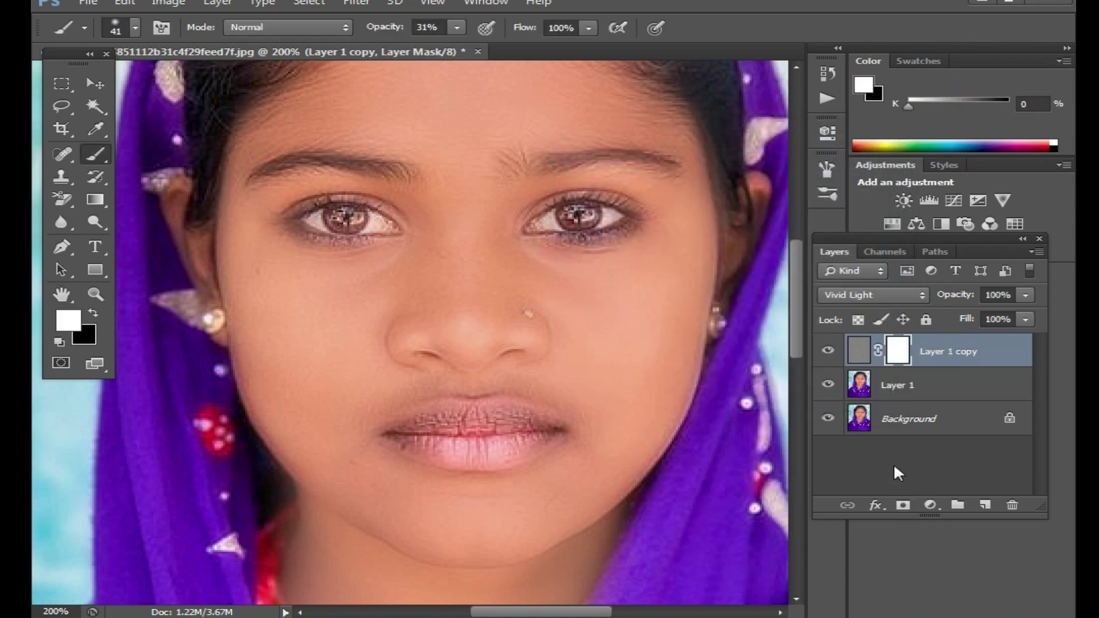
key(ctrl+i)
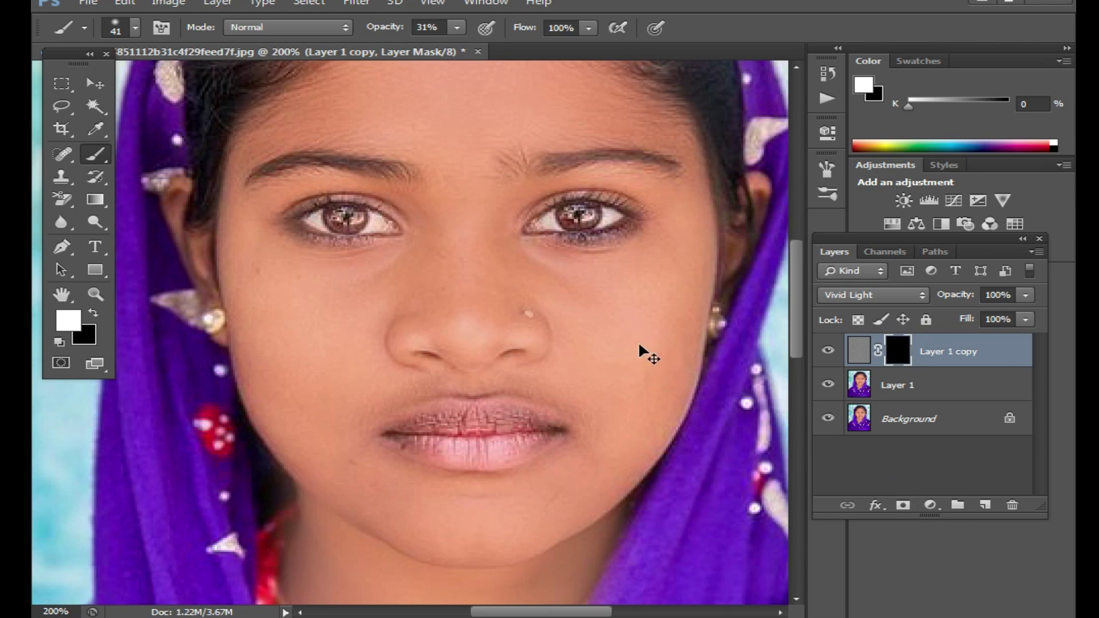
scroll(593, 339, up, 2)
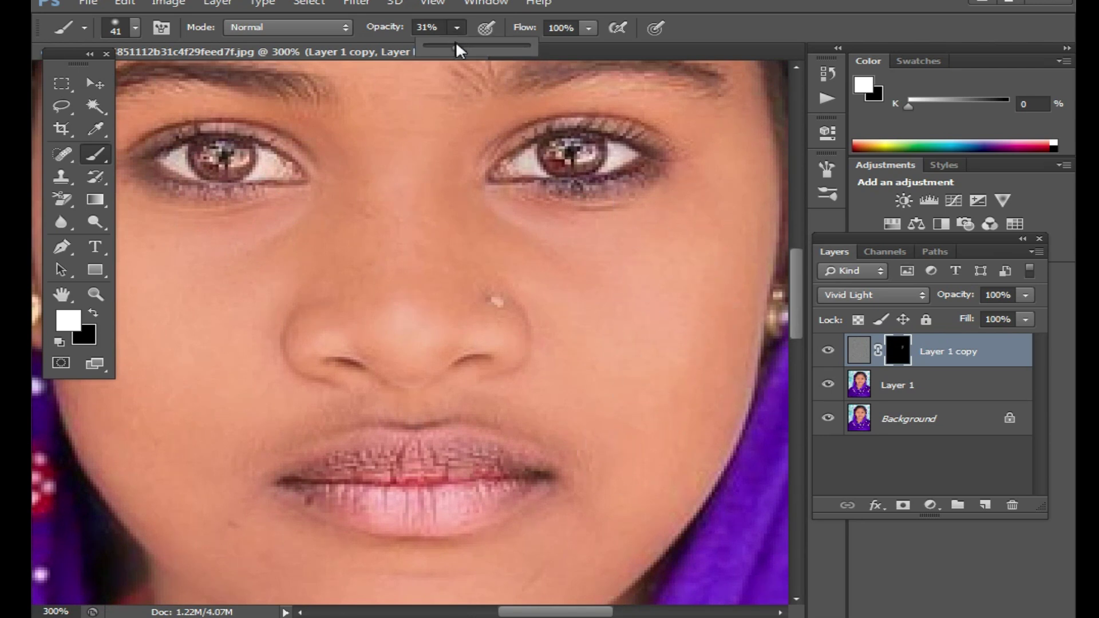
key(0)
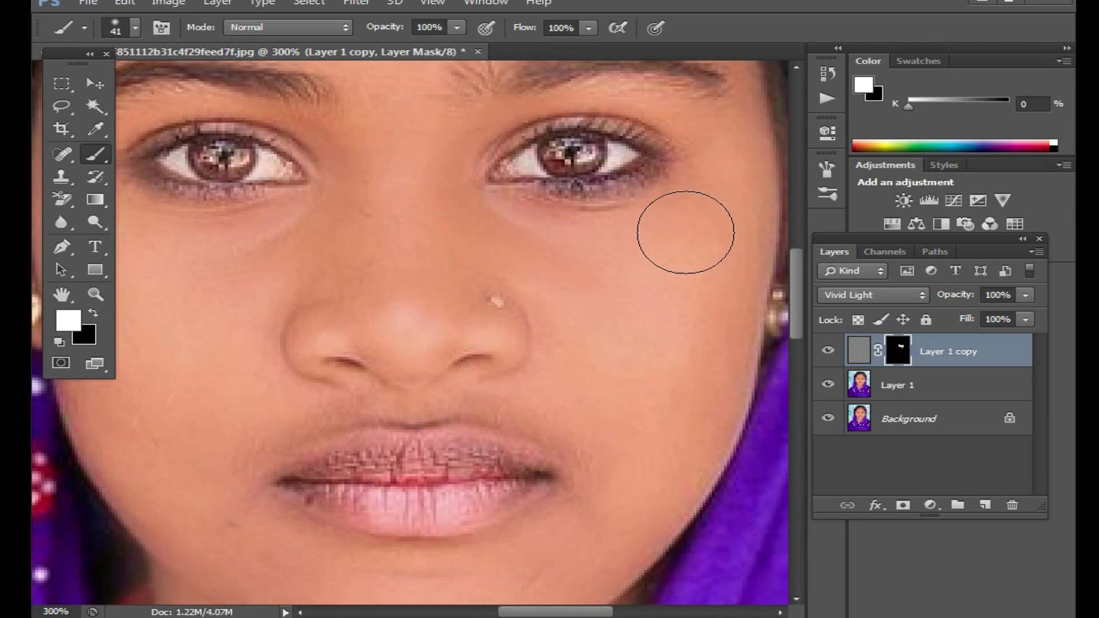
Paint the mask white over the cheeks, lips, neck, eyes and forehead
scroll(670, 361, up, 1)
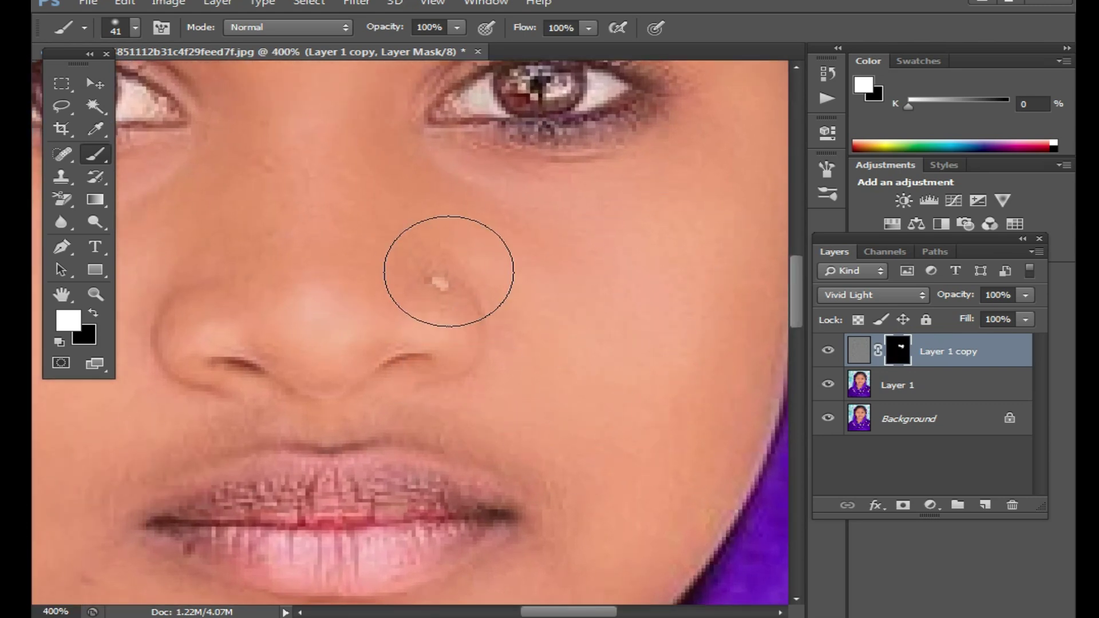
drag(376, 333, 506, 318)
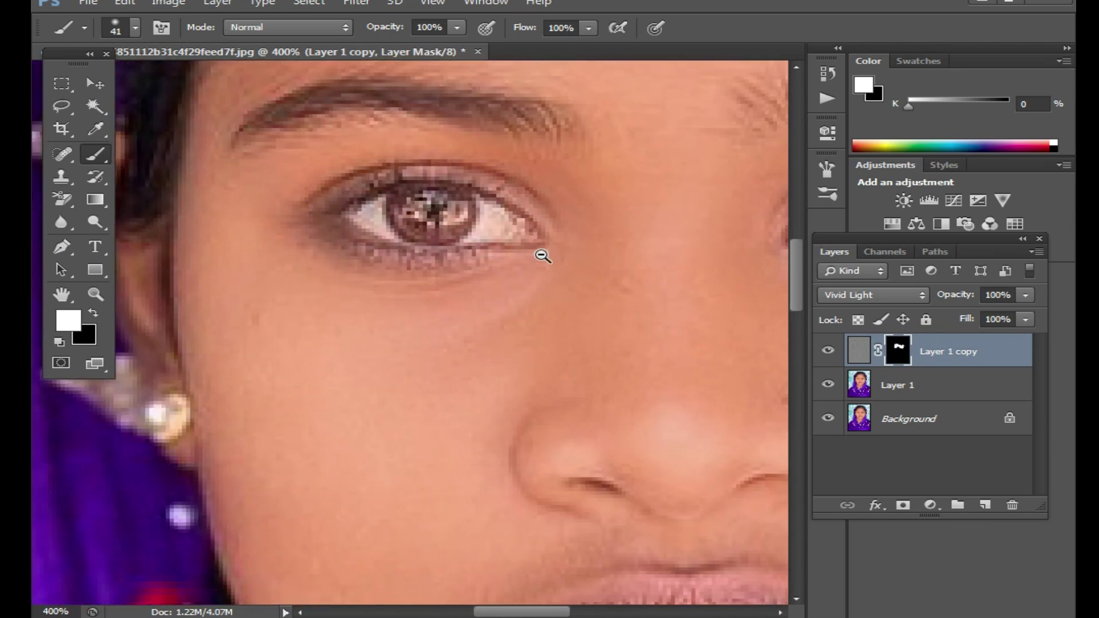
scroll(539, 253, down, 1)
scroll(655, 299, down, 1)
mouse_move(597, 531)
mouse_down()
mouse_move(616, 194)
mouse_move(493, 275)
mouse_up()
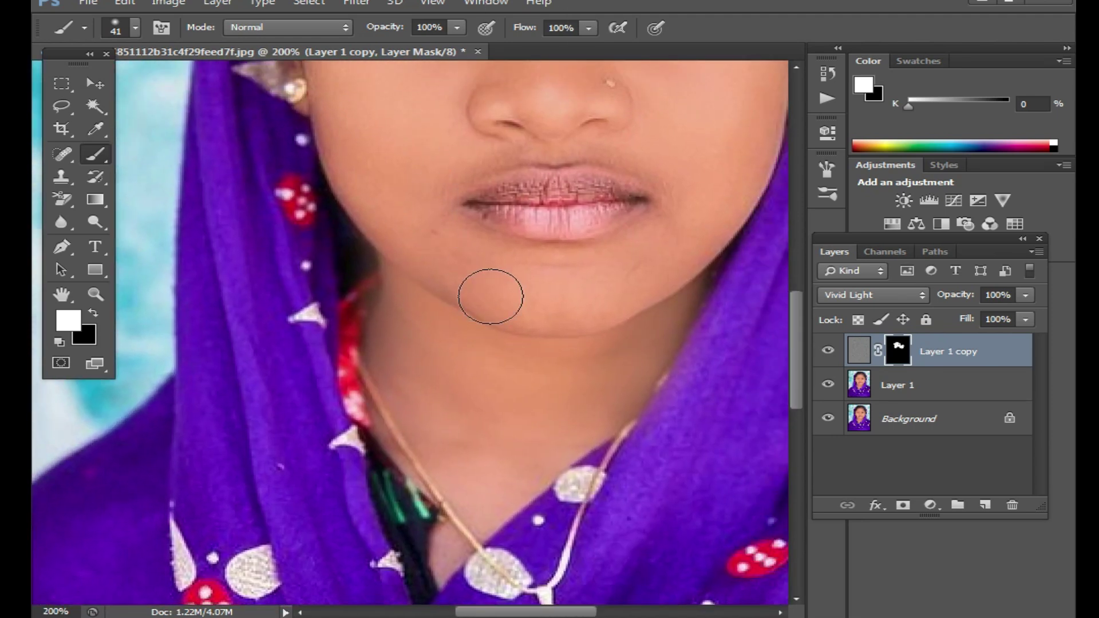
drag(684, 151, 651, 359)
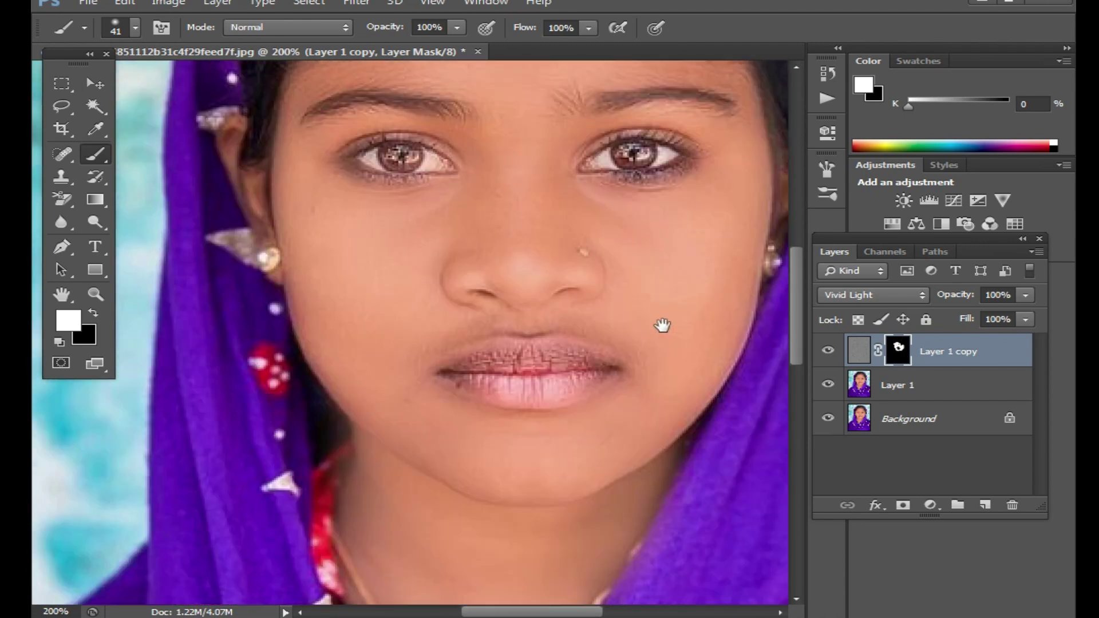
drag(544, 255, 564, 346)
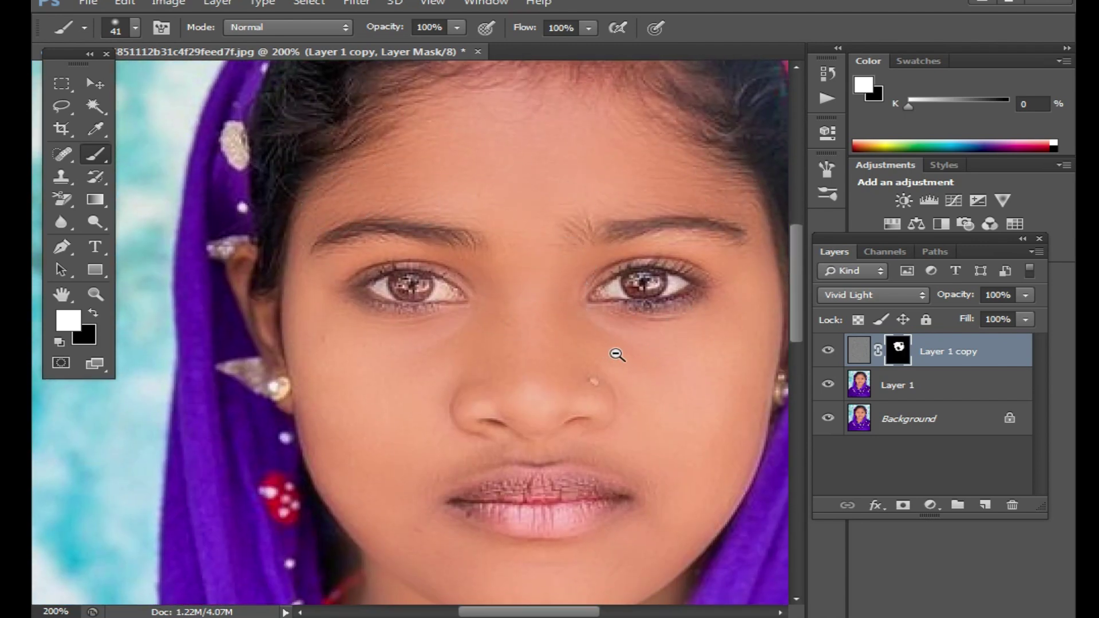
key(ctrl+minus)
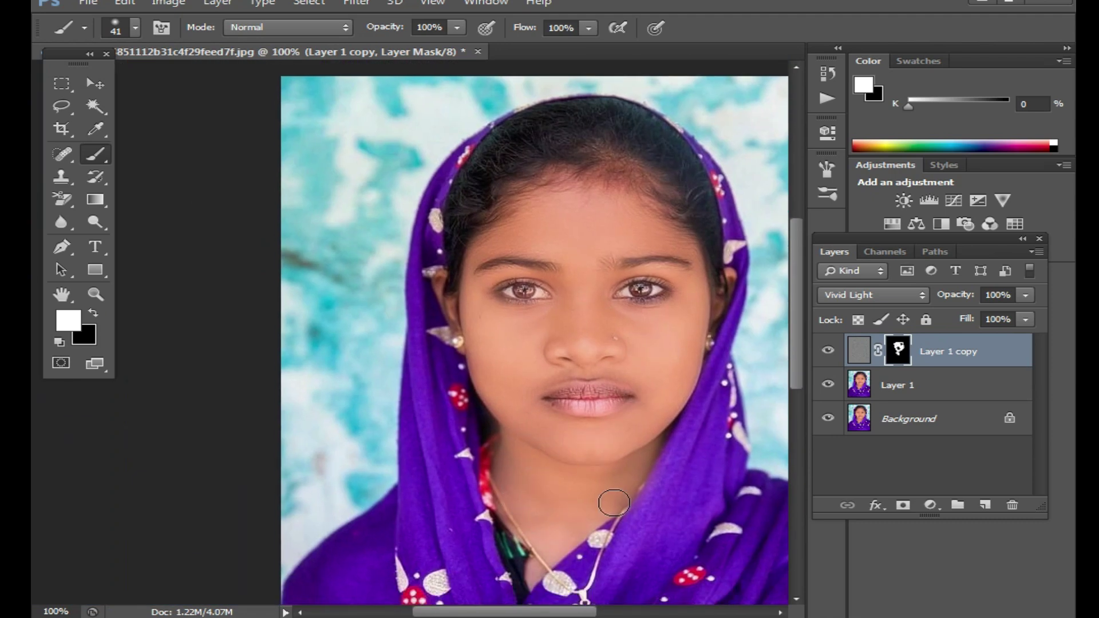
ctrl+click(625, 344)
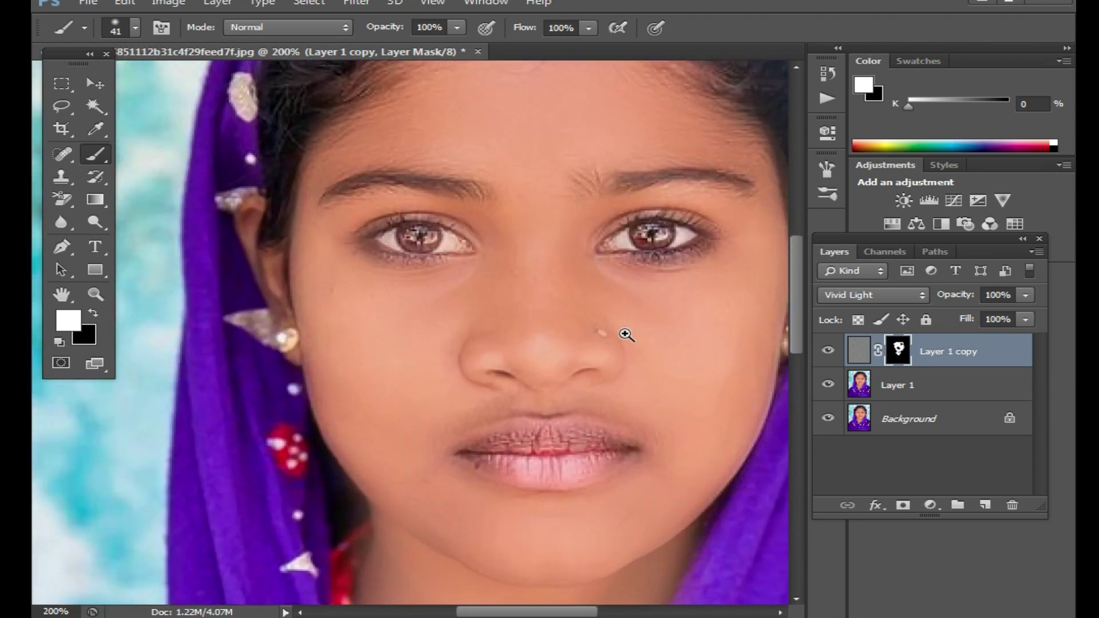
key(ctrl+minus)
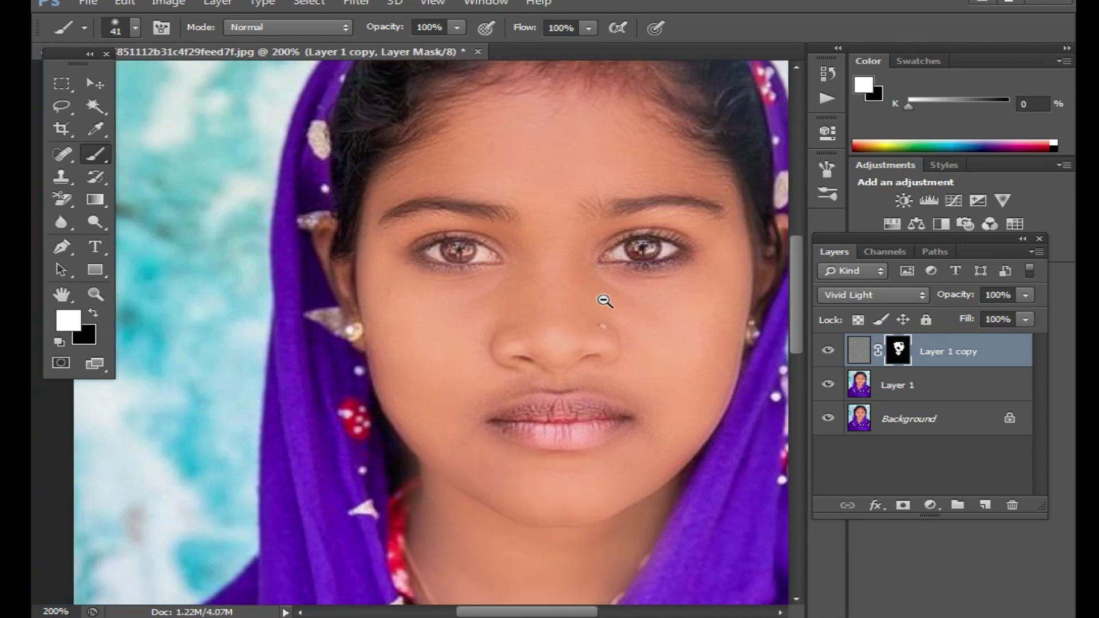
ctrl+click(567, 288)
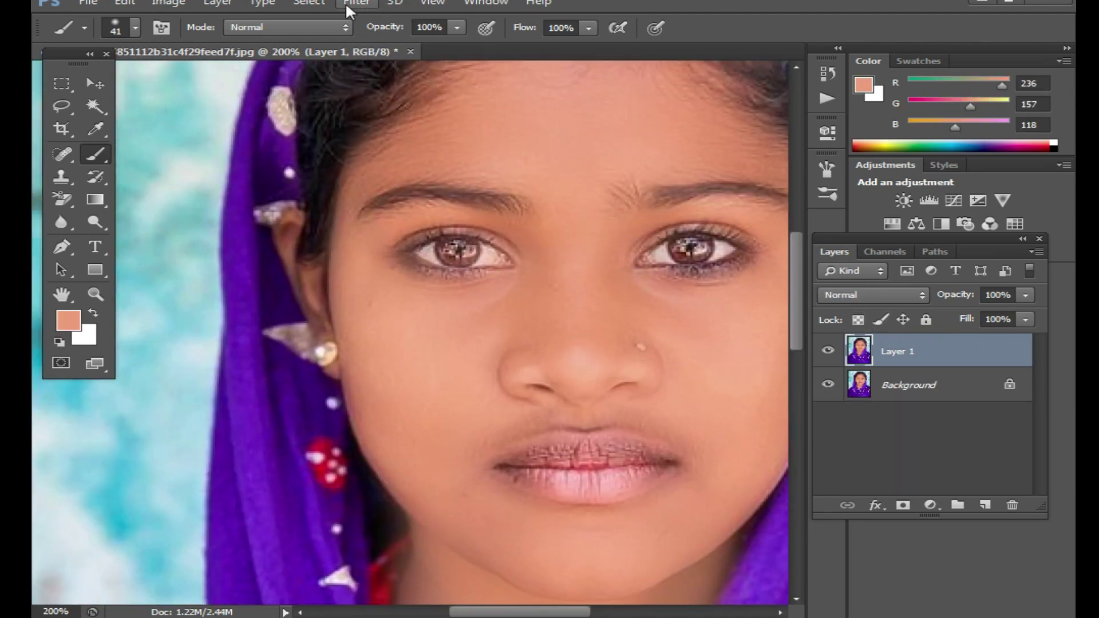
Apply a Gaussian Blur of roughly 3.3 px radius to Layer 1
click(355, 3)
mouse_move(464, 175)
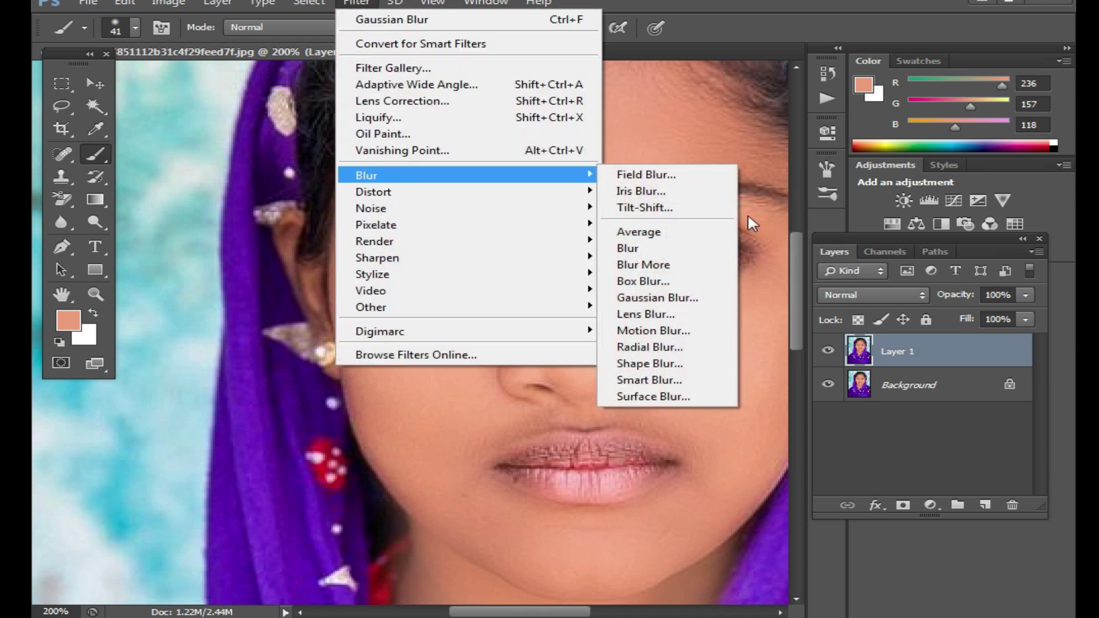
click(703, 297)
click(605, 394)
drag(611, 395, 613, 395)
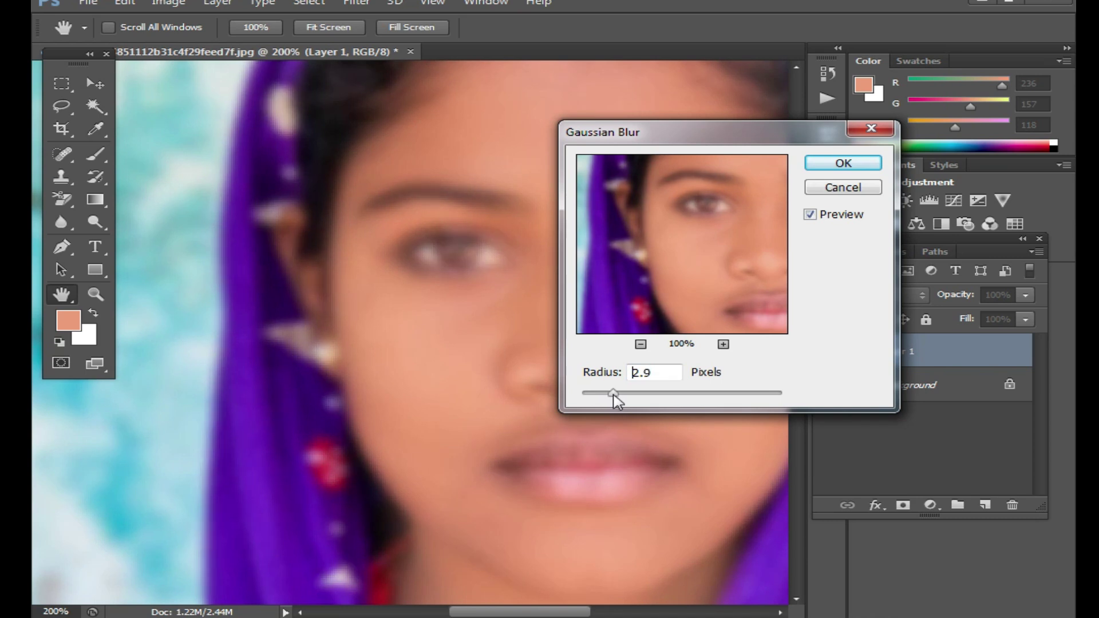
click(843, 163)
Add a mask to Layer 1, invert it to hide the blur, and paint it back on the right cheek
key(b)
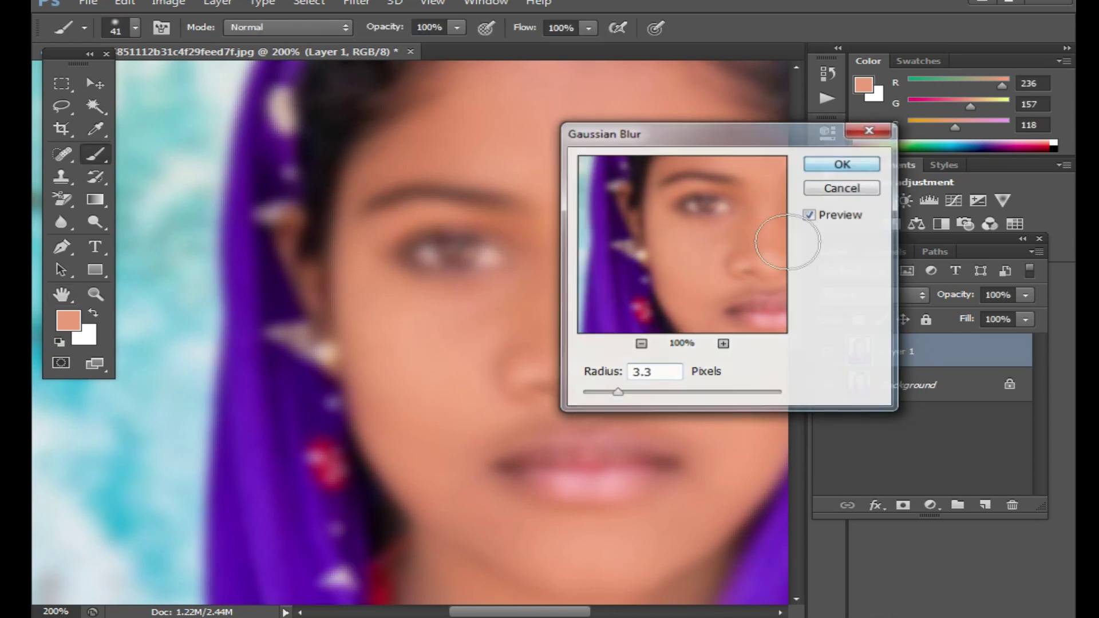
click(902, 506)
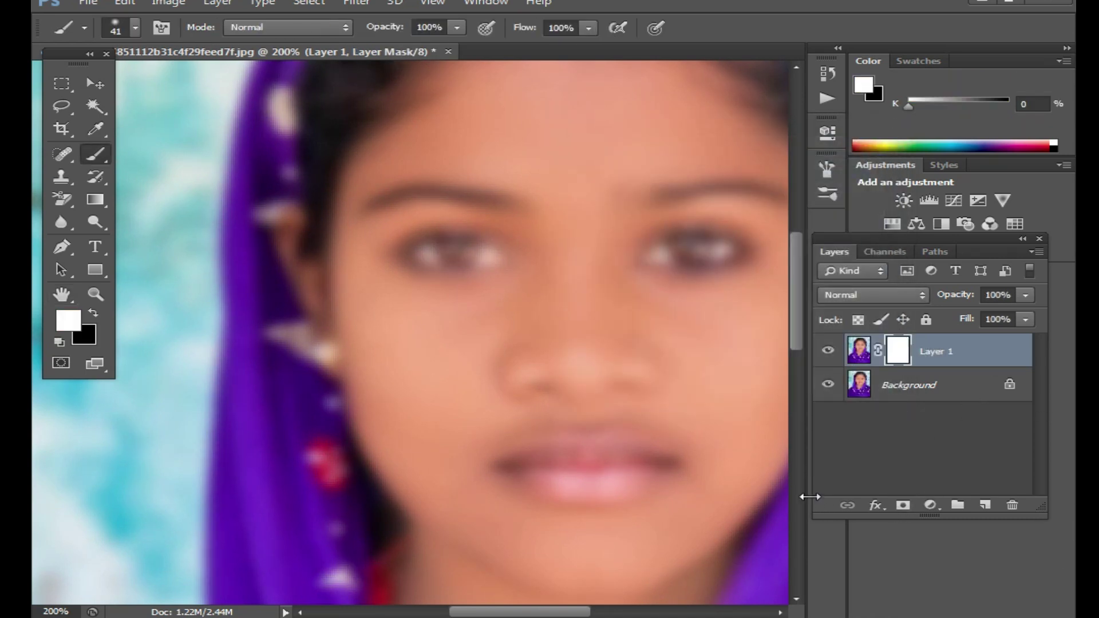
key(ctrl+i)
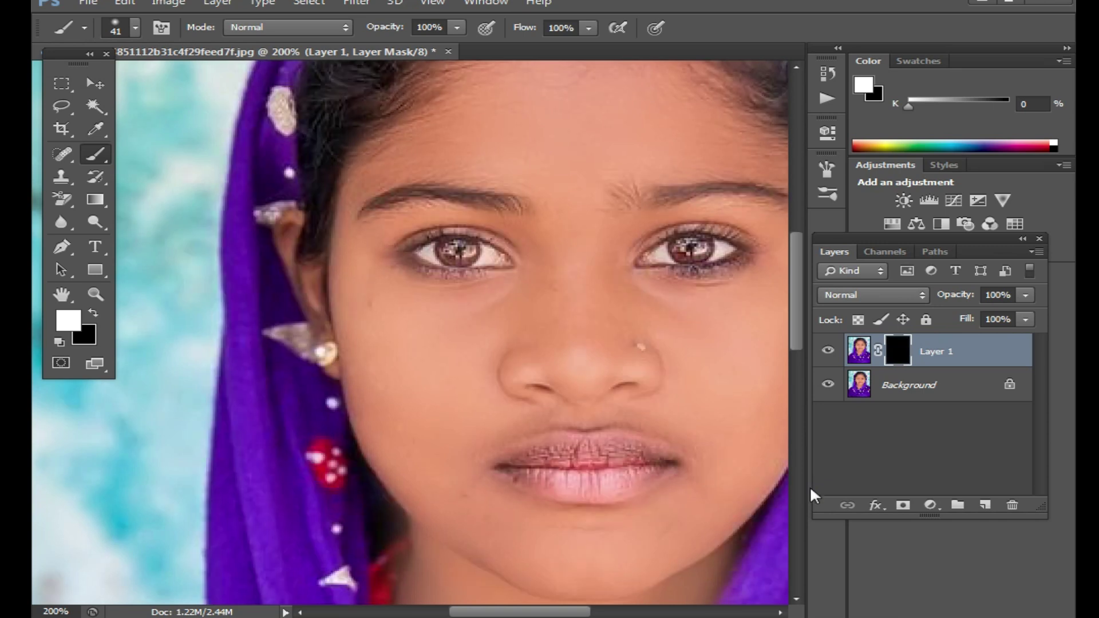
click(664, 355)
mouse_move(620, 326)
mouse_down()
mouse_move(432, 267)
mouse_move(351, 309)
mouse_up()
mouse_move(651, 401)
mouse_down()
mouse_move(613, 209)
mouse_move(589, 417)
mouse_move(599, 270)
mouse_up()
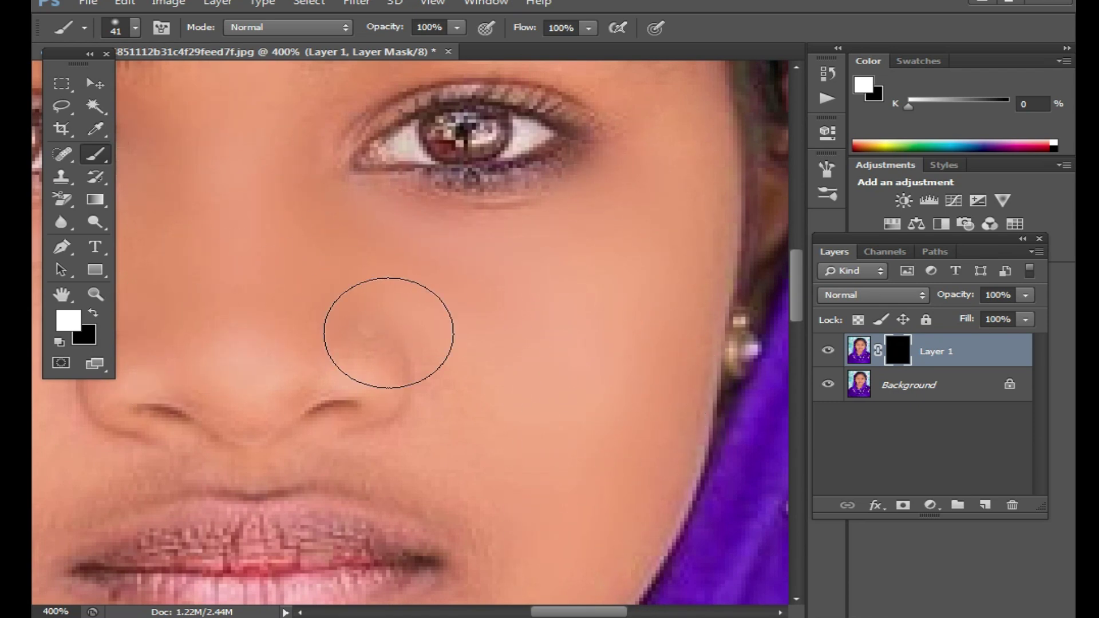
Paint the blur back across the chin, nose and skin below the eyes with the 41 px brush
drag(566, 446, 605, 257)
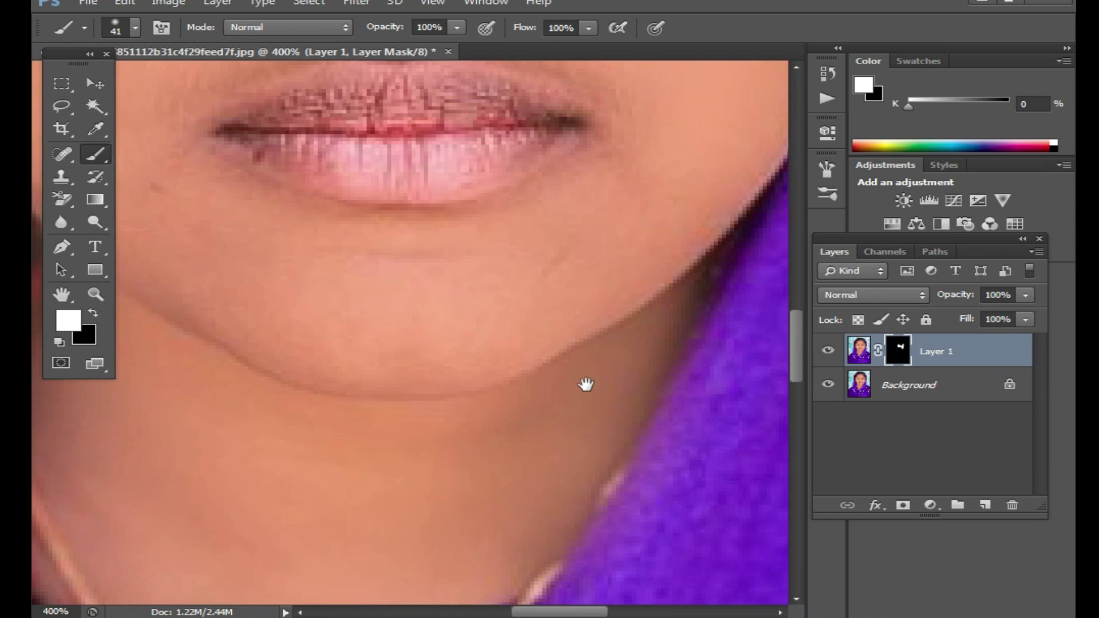
drag(379, 251, 471, 363)
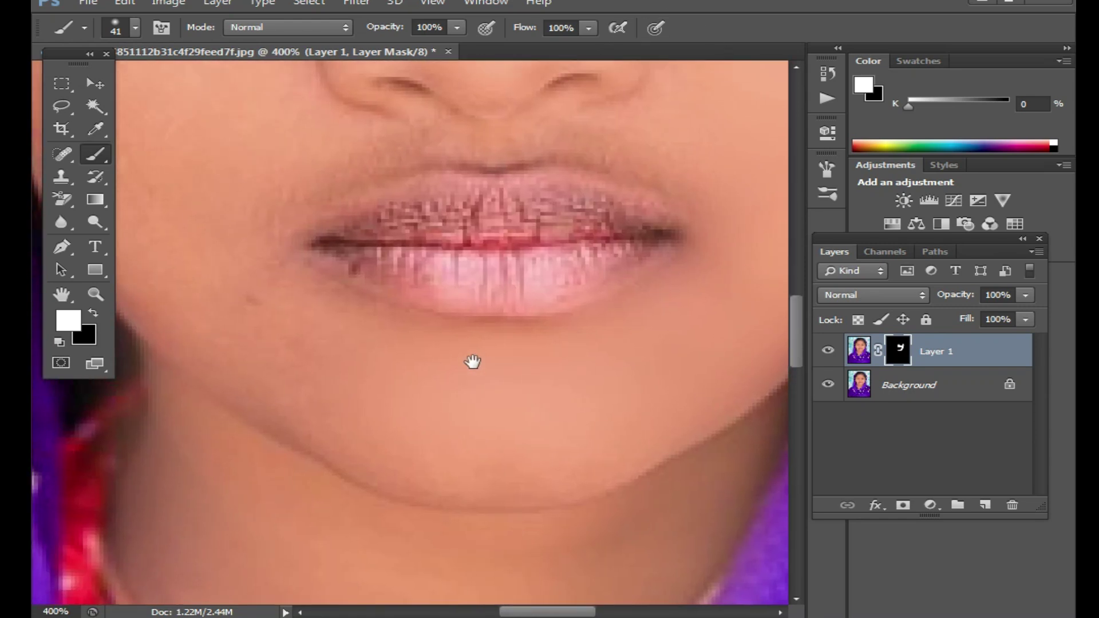
drag(206, 292, 338, 404)
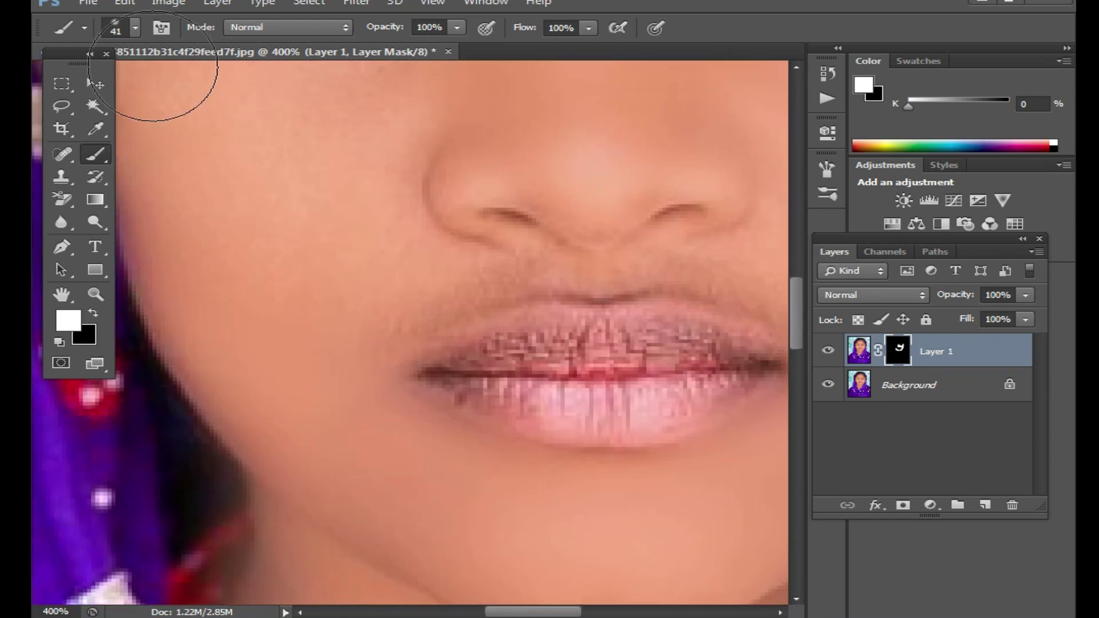
drag(369, 189, 402, 355)
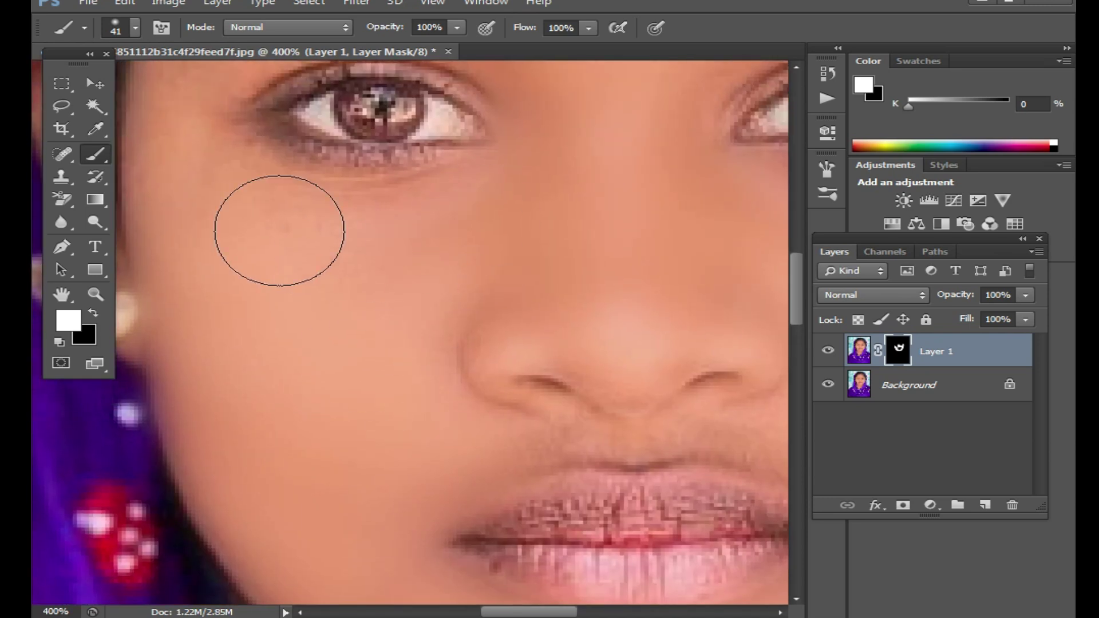
drag(649, 221, 564, 445)
Shrink the brush to 21 px and lower its opacity to 40% for the brow skin
right_click(577, 348)
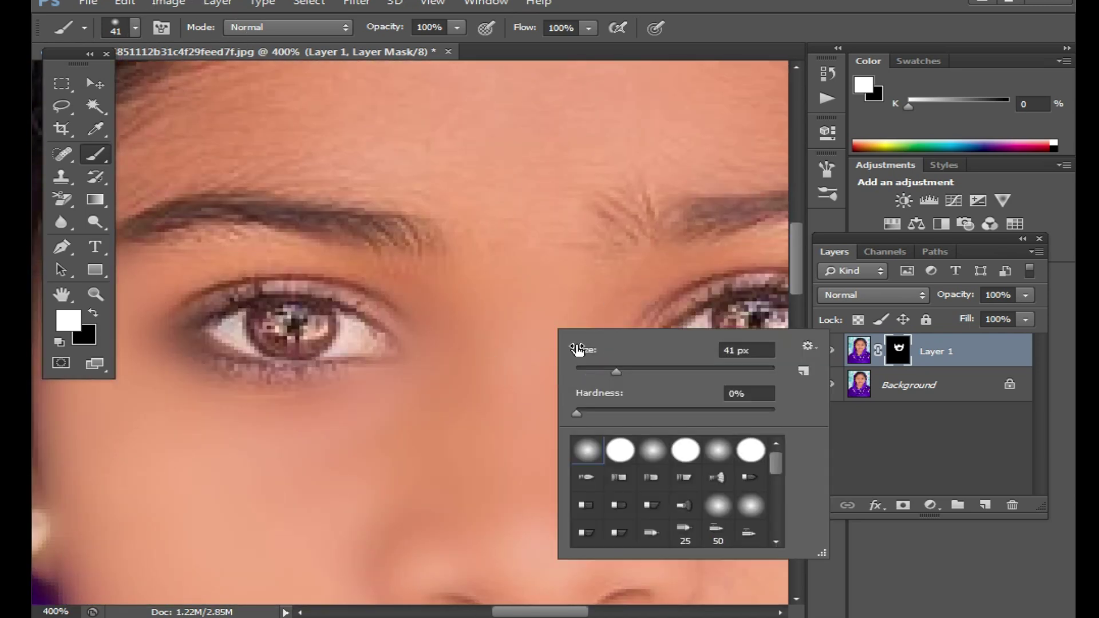
drag(601, 377, 595, 378)
click(564, 289)
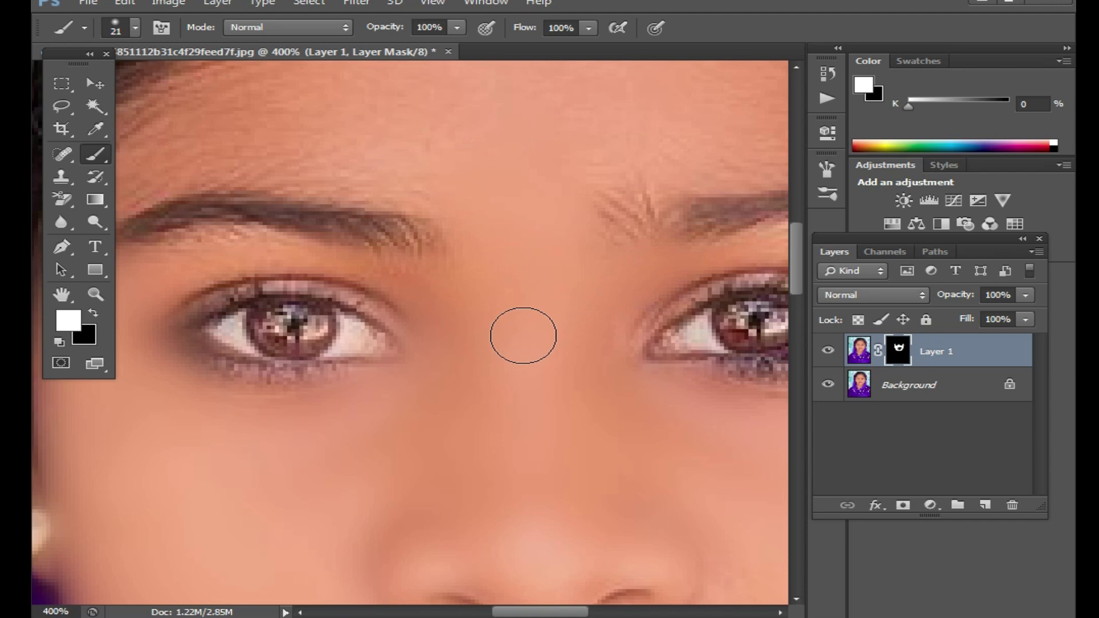
drag(528, 274, 559, 320)
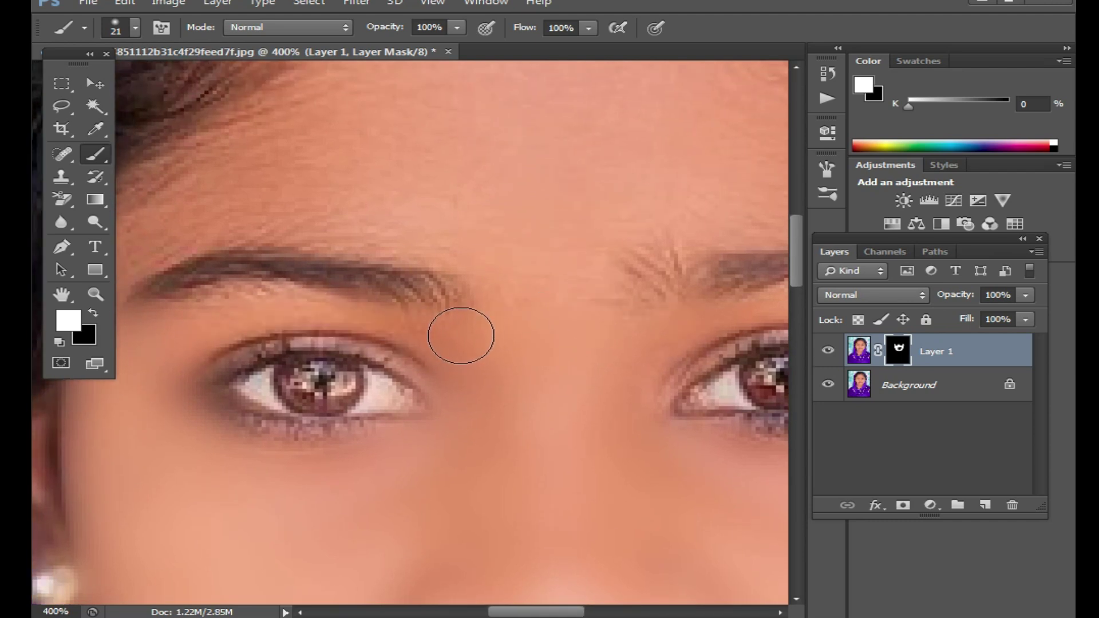
drag(505, 215, 517, 213)
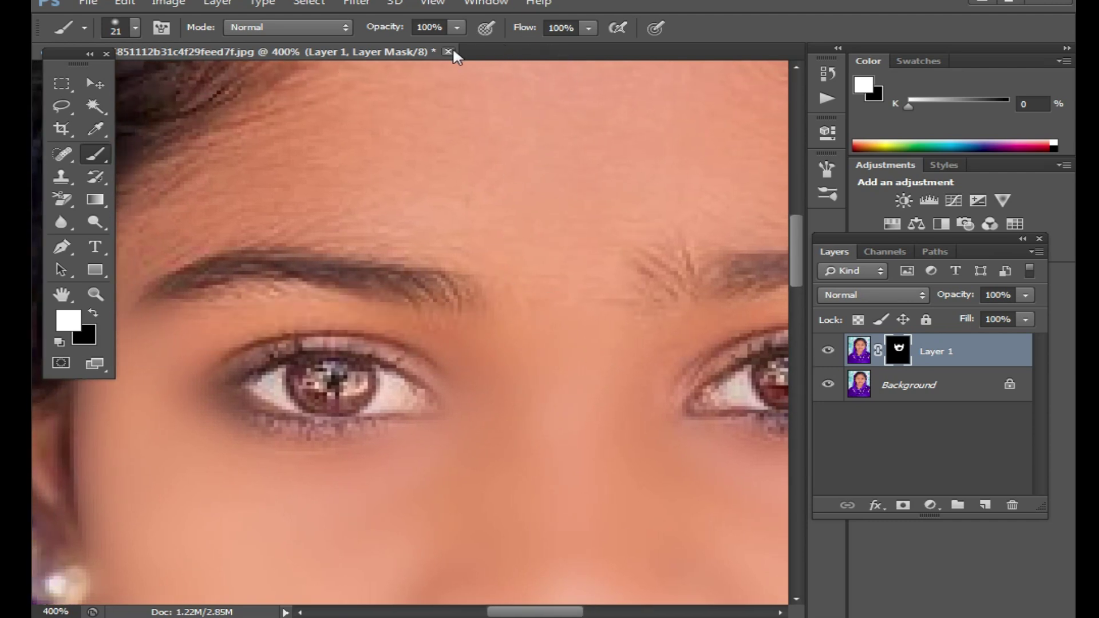
click(457, 27)
drag(396, 44, 395, 46)
ctrl+click(545, 265)
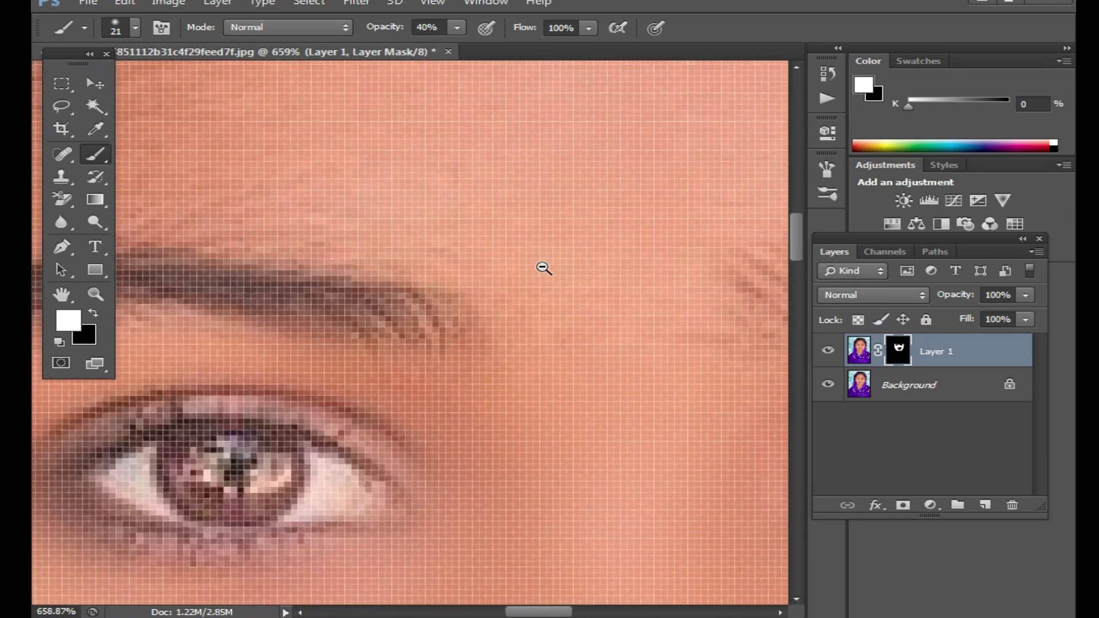
Resize the mask brush to 72 px, then to 52 px, for broader painting
alt+click(545, 265)
right_click(545, 266)
drag(609, 286, 634, 286)
key(Return)
right_click(415, 194)
click(489, 216)
key(Return)
Zoom out to the whole face and shrink the brush to 21 px for detail work
alt+click(590, 221)
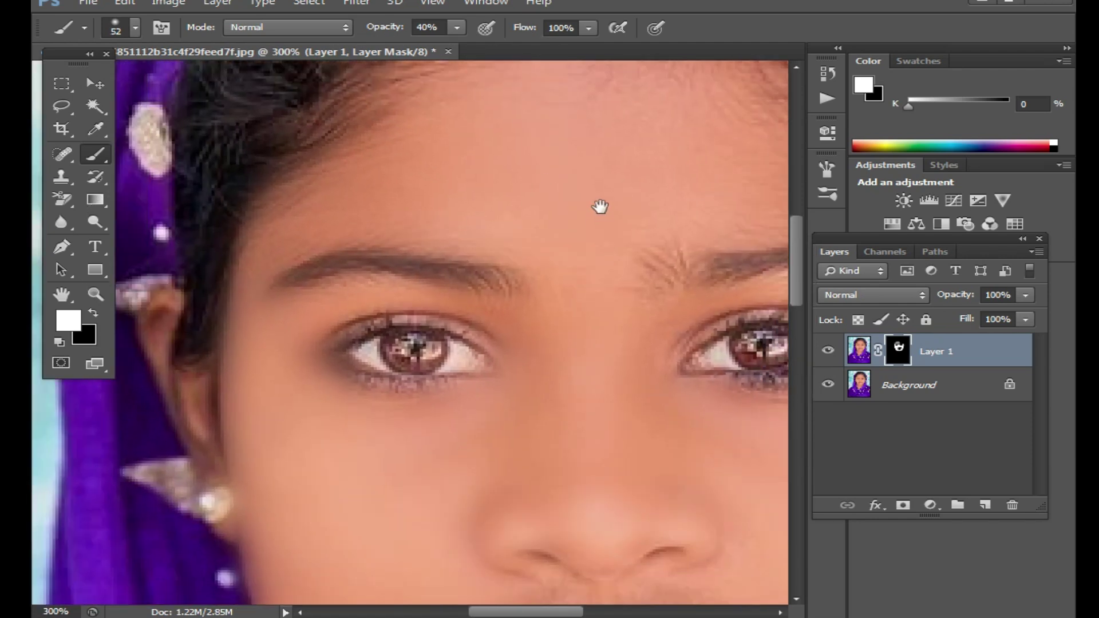
drag(616, 257, 508, 314)
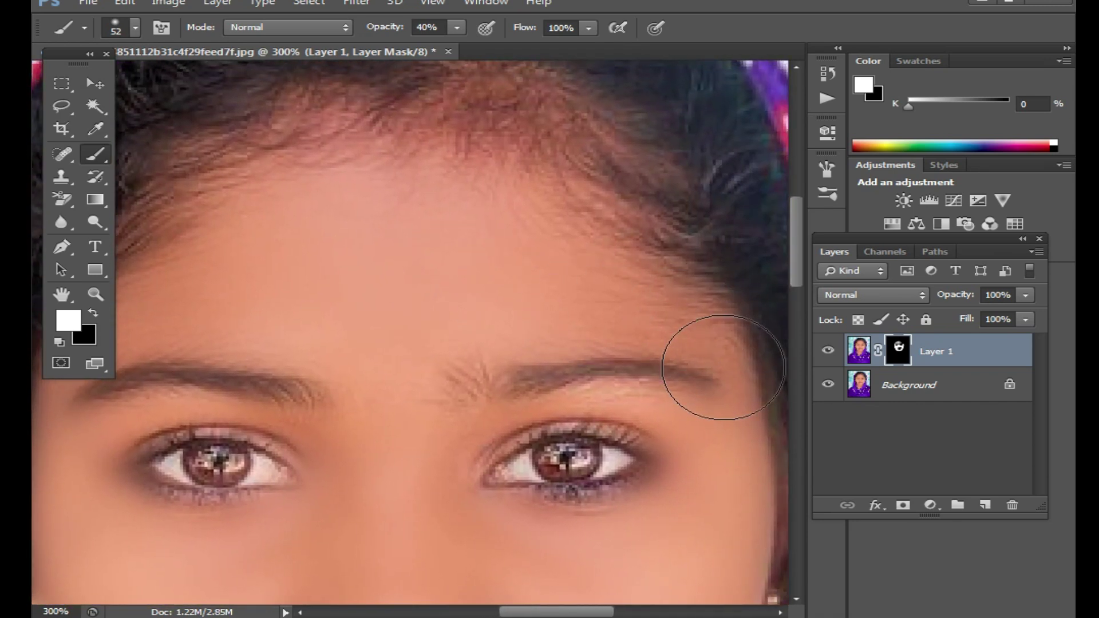
key(ctrl+minus)
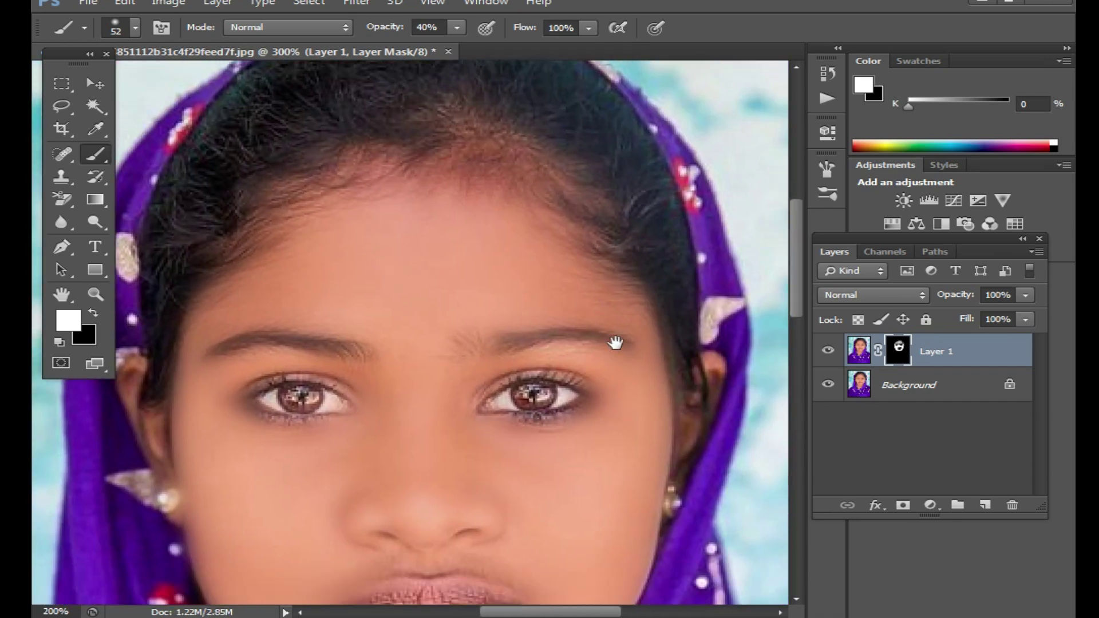
right_click(625, 348)
drag(692, 389, 655, 390)
key(Return)
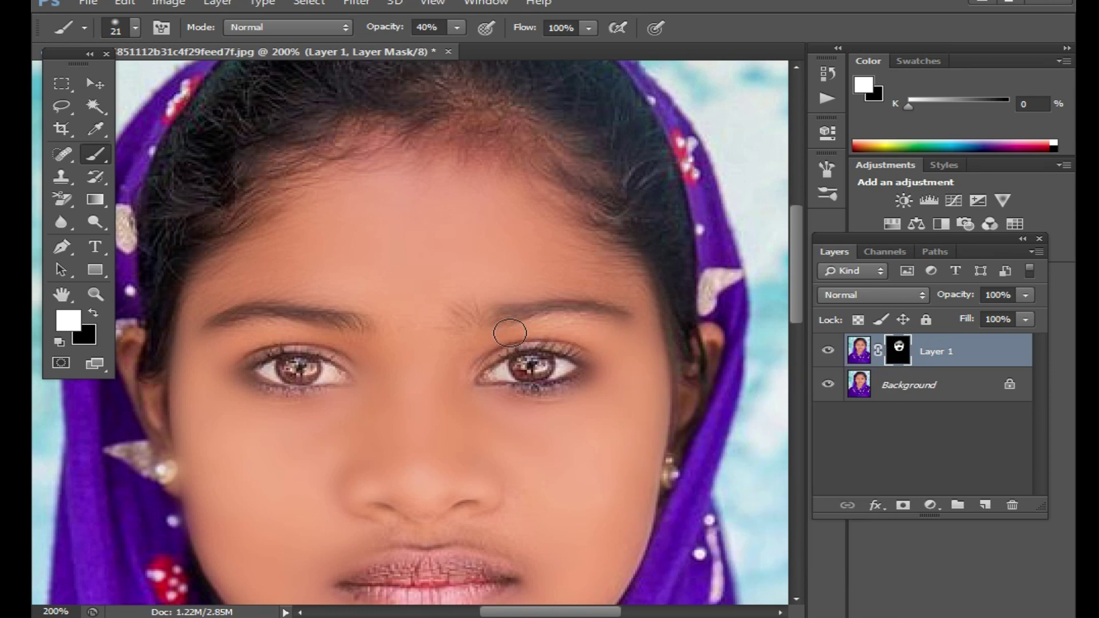
Paint the mask around the lips, chin and neck with a 29 px brush
mouse_move(538, 451)
mouse_down()
mouse_move(530, 318)
mouse_move(593, 287)
mouse_up()
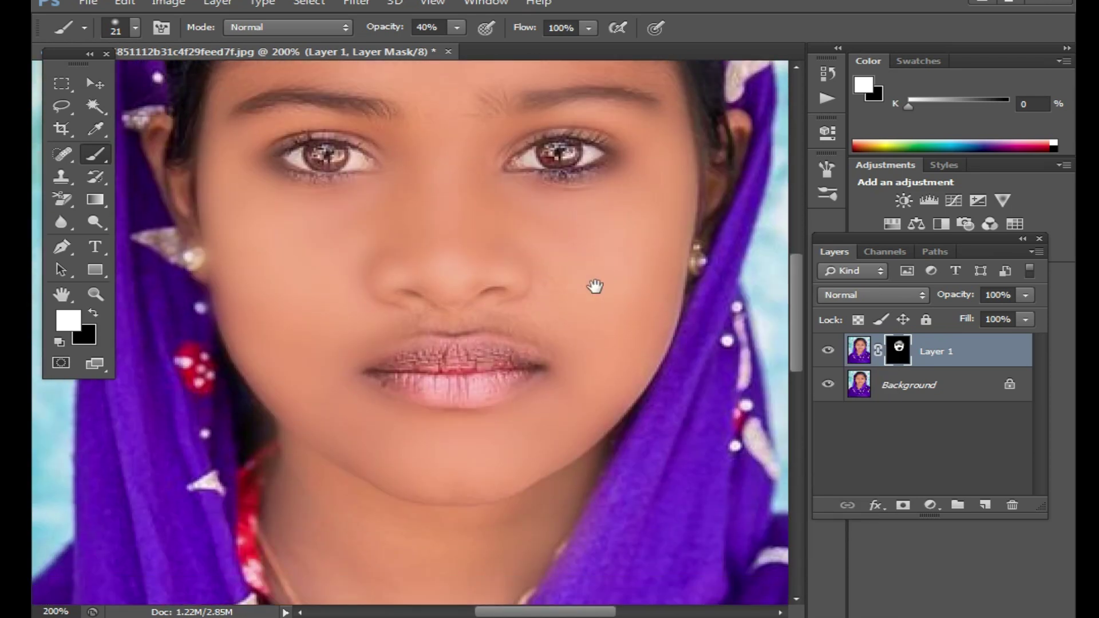
right_click(606, 297)
drag(644, 338, 655, 342)
key(Return)
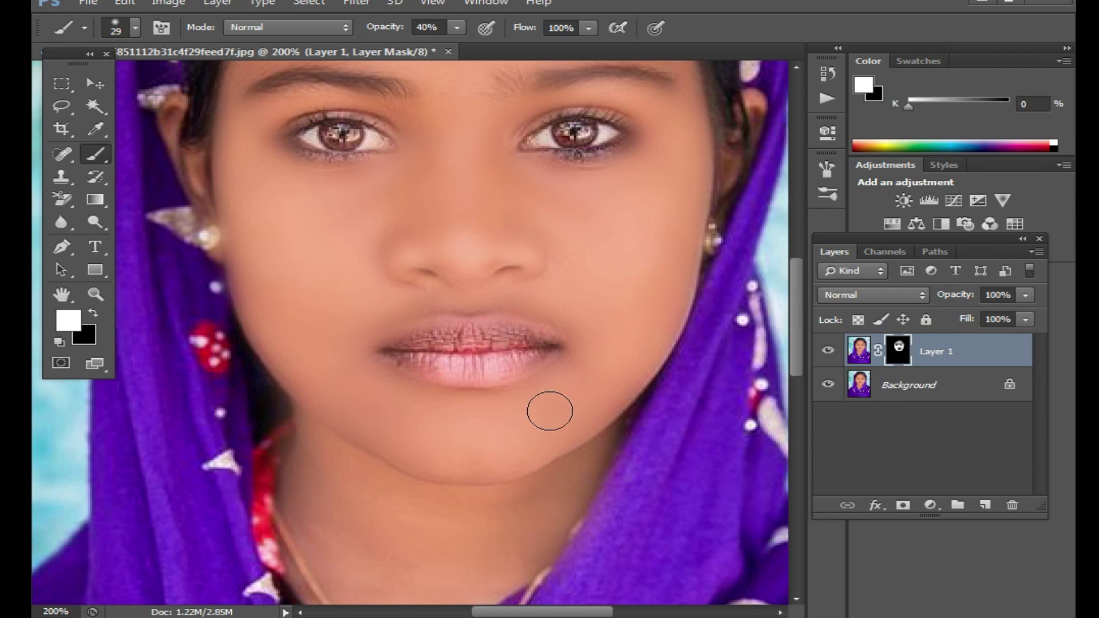
drag(542, 485, 527, 395)
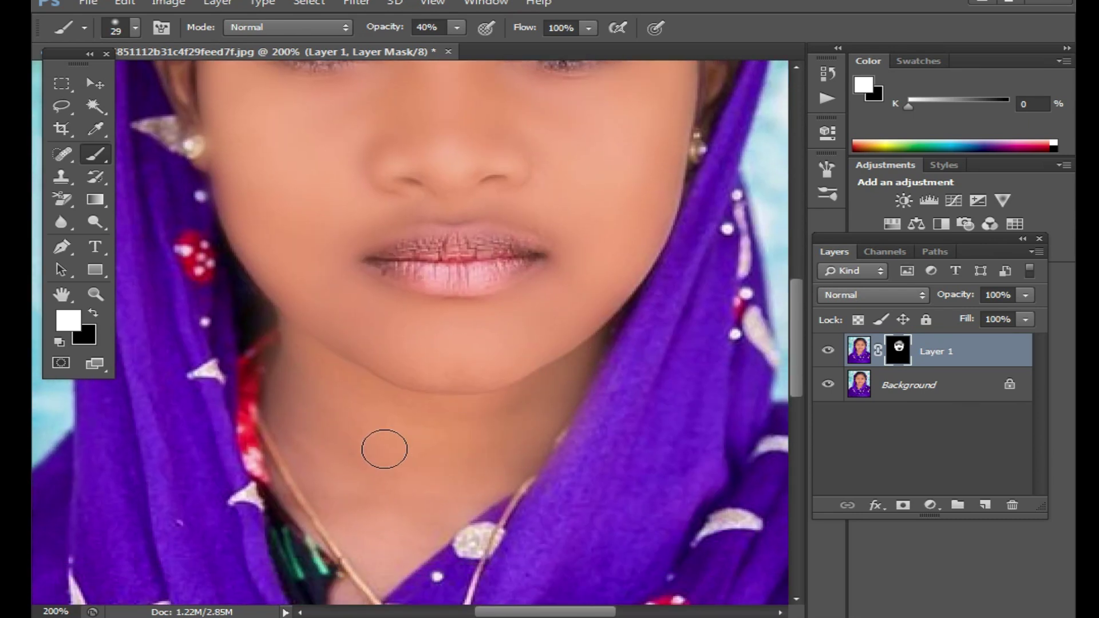
Zoom in and out around the nose to inspect the smoothed skin
alt+click(496, 278)
click(503, 368)
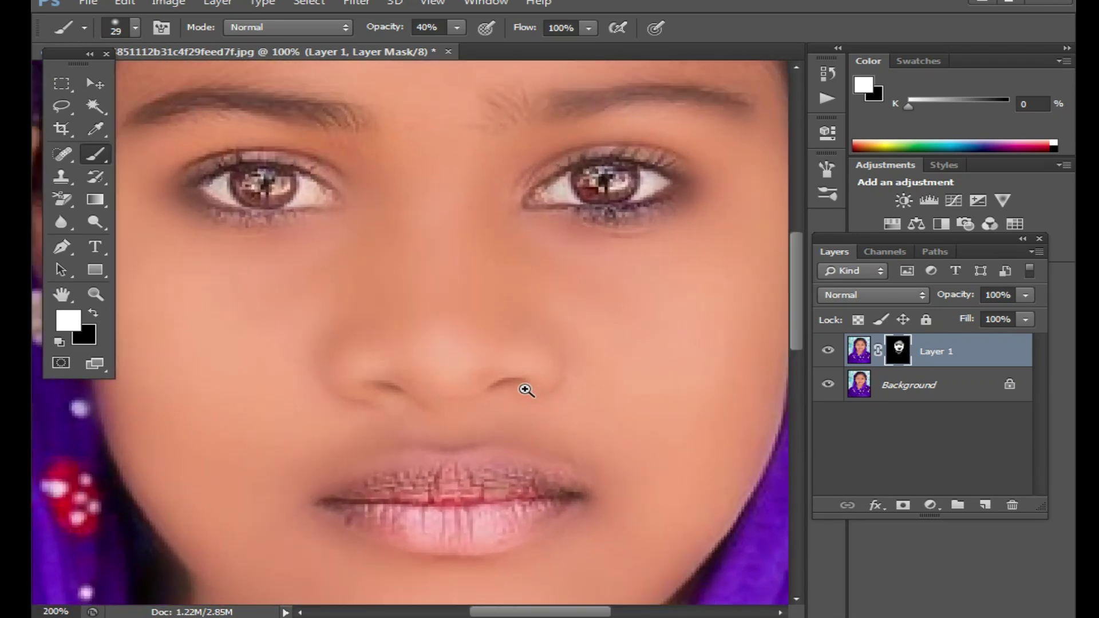
alt+click(475, 335)
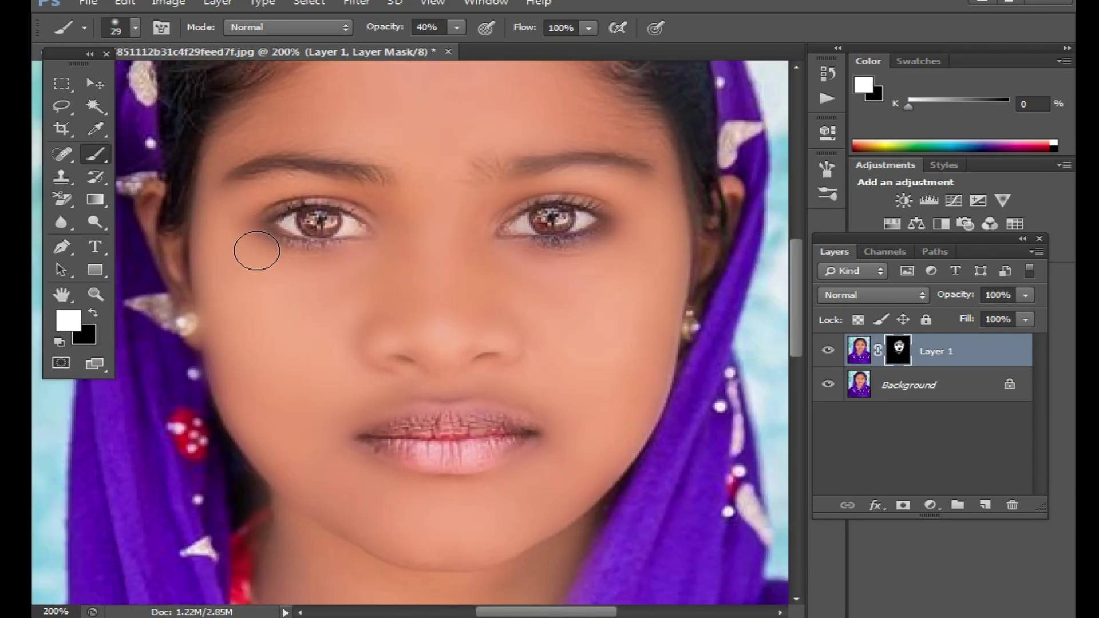
alt+click(431, 267)
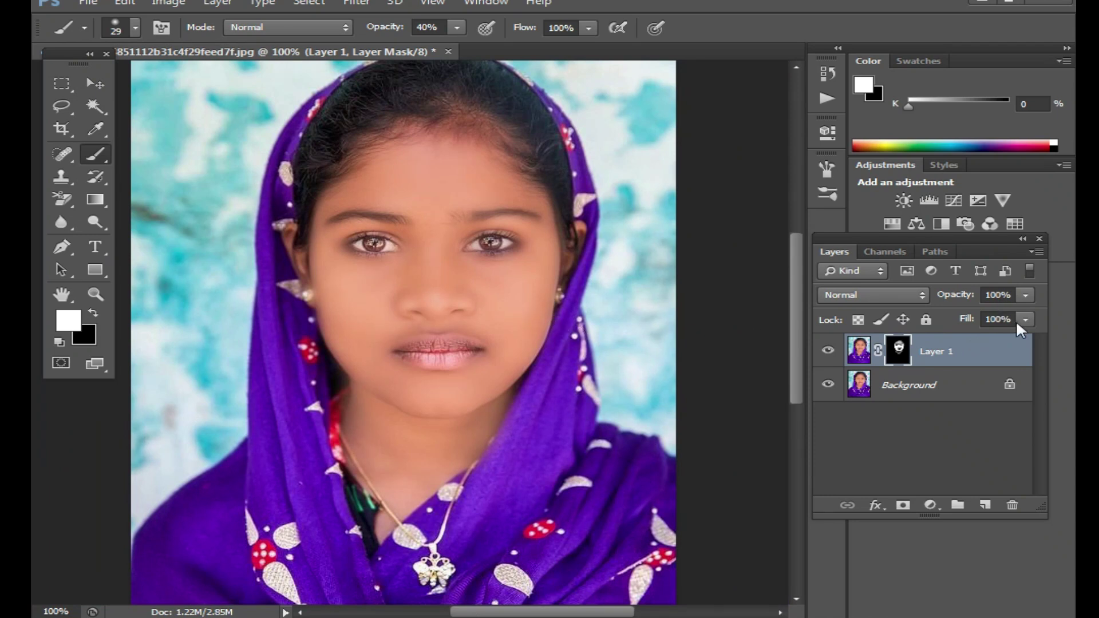
Fade Layer 1 to 77% opacity and 88% fill, then view the whole photo
click(1025, 319)
drag(1012, 338, 1024, 314)
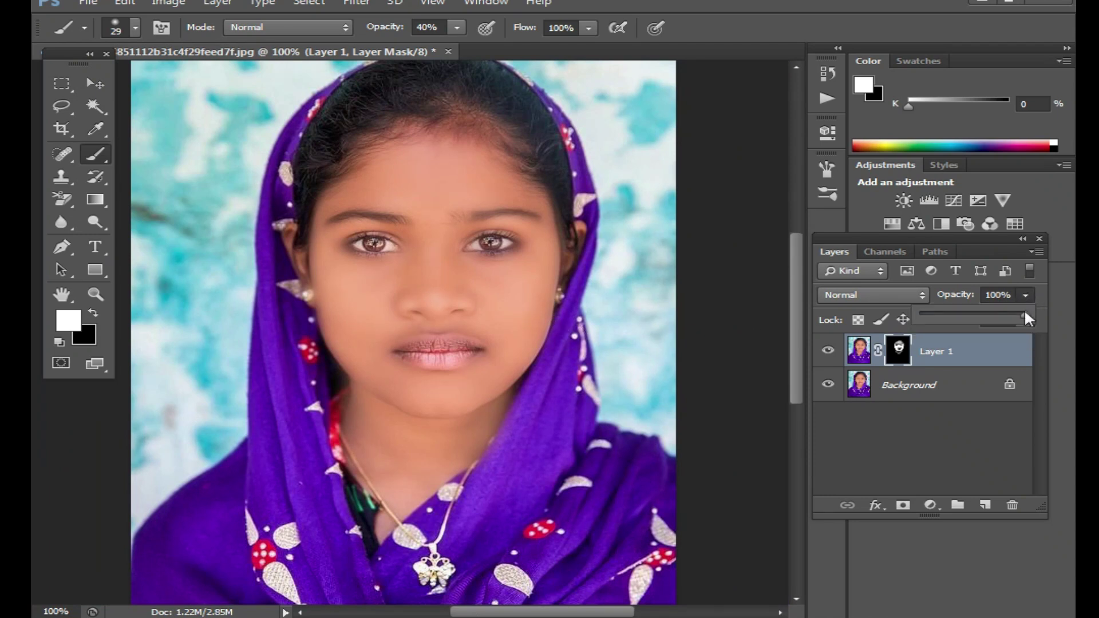
key(z)
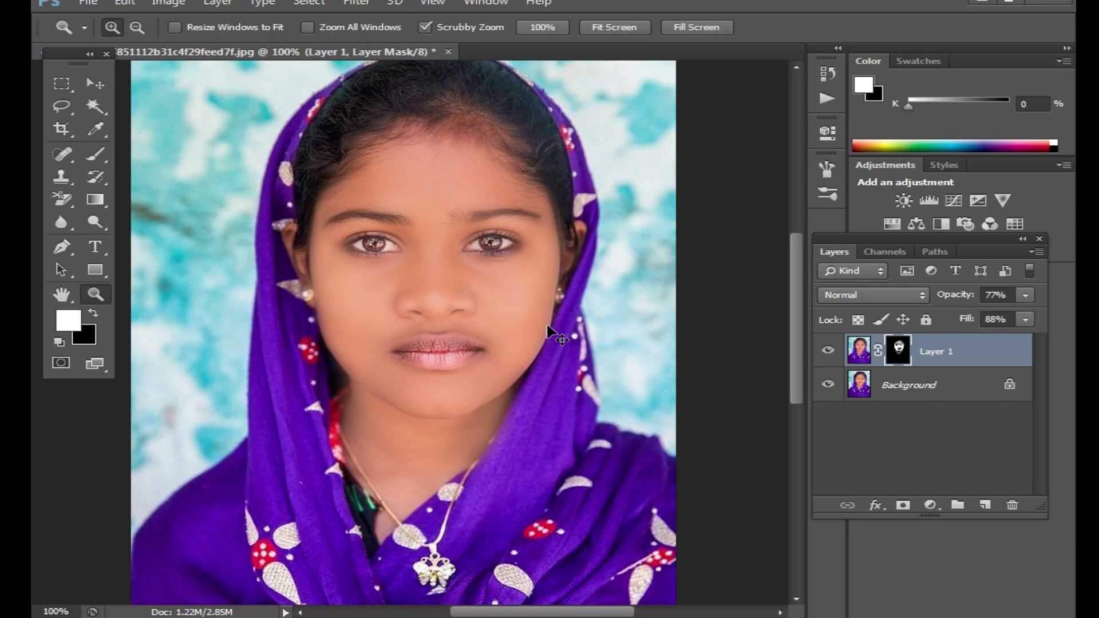
alt+click(552, 335)
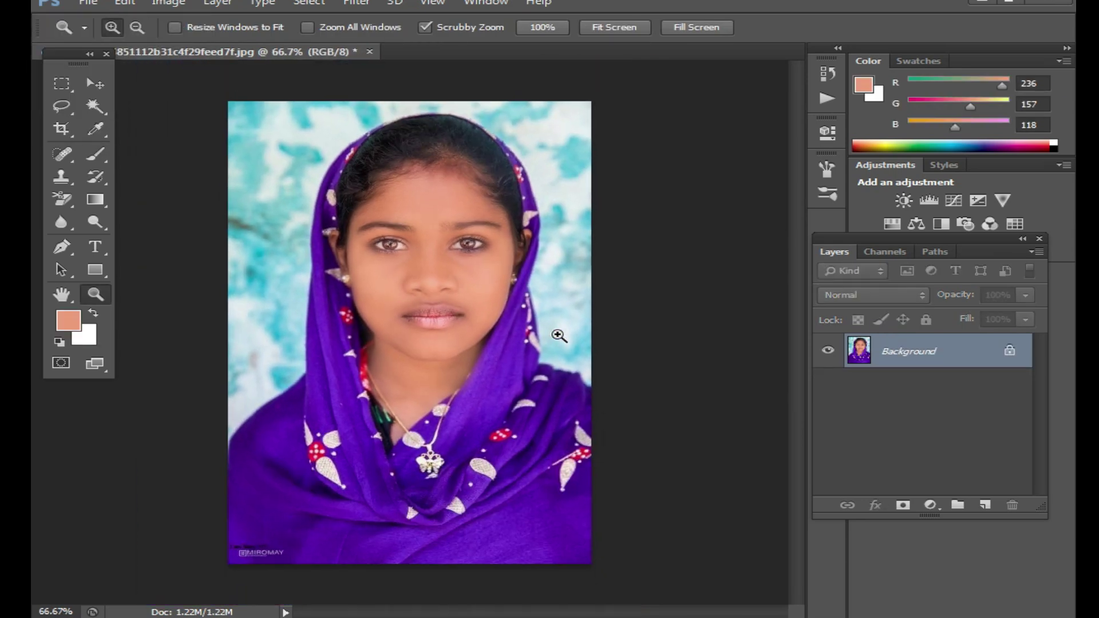
Quick Select the pale blue background on the left and right of the girl
click(442, 275)
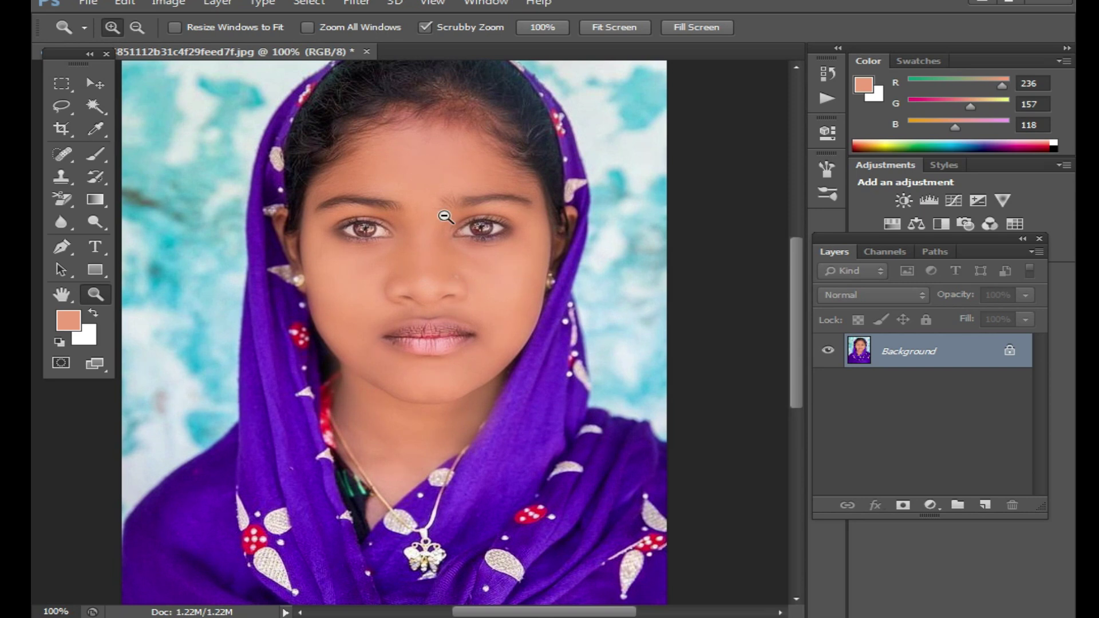
alt+click(445, 217)
click(95, 106)
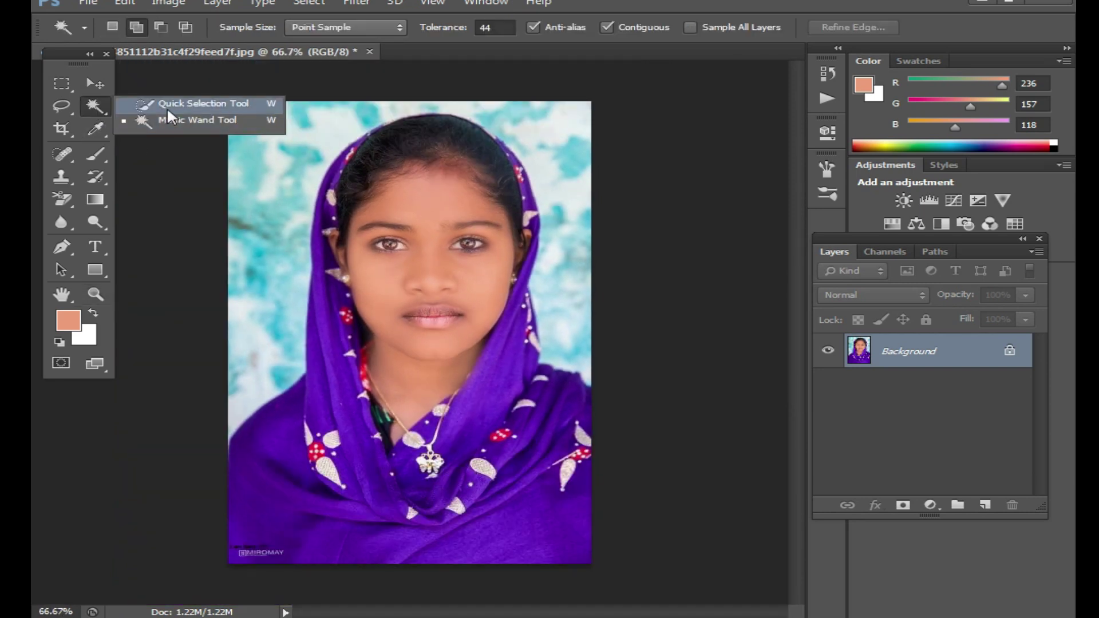
click(170, 105)
drag(309, 122, 267, 200)
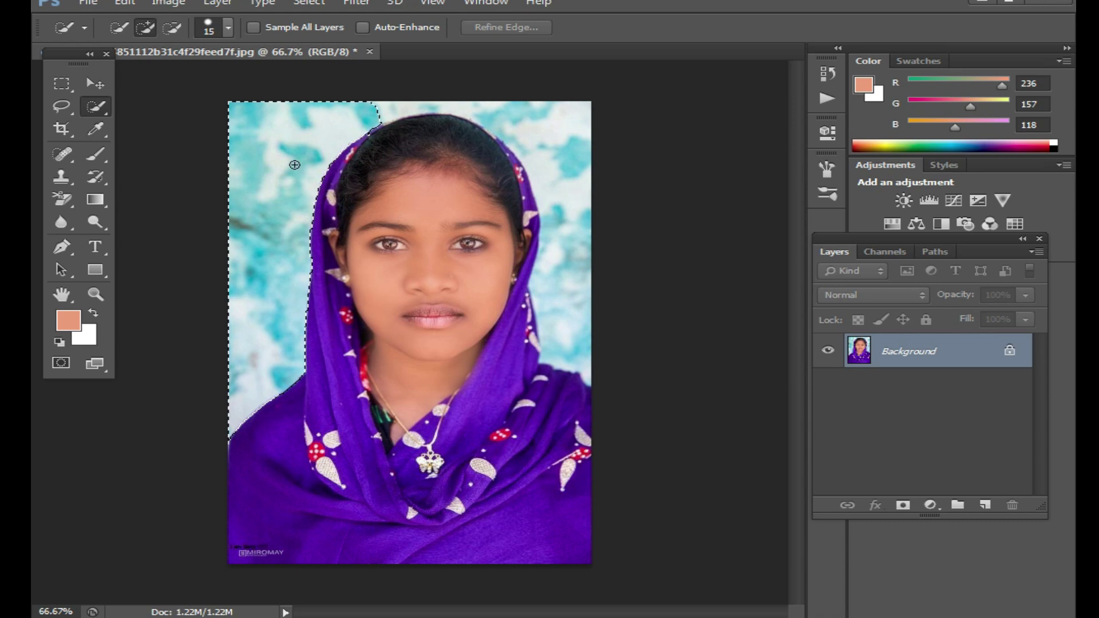
drag(513, 122, 559, 314)
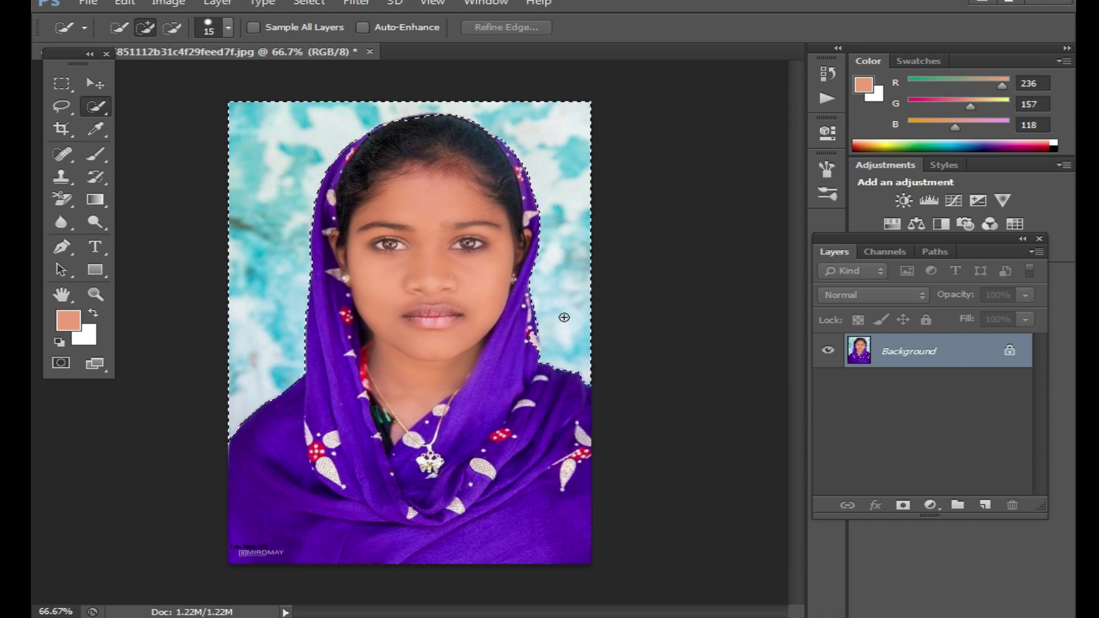
scroll(539, 314, up, 1)
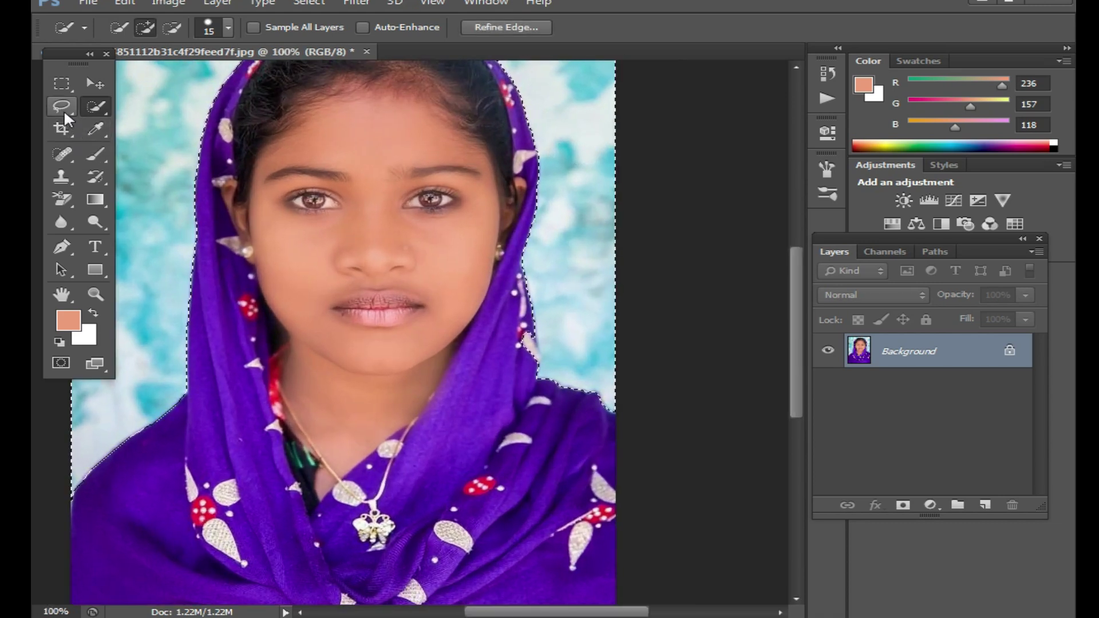
key(l)
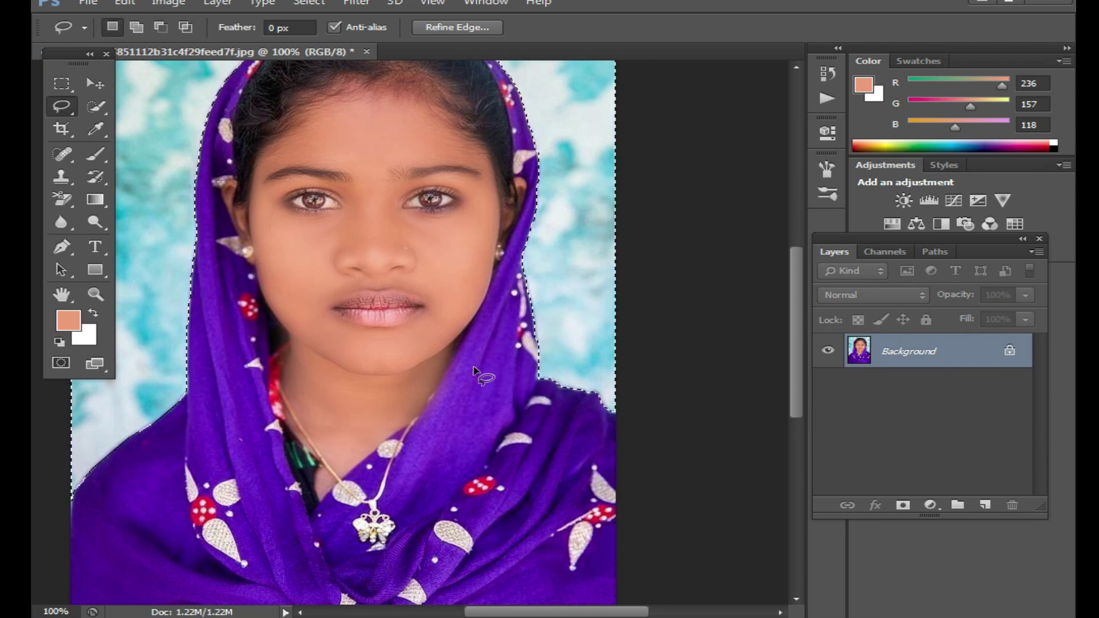
scroll(387, 431, up, 2)
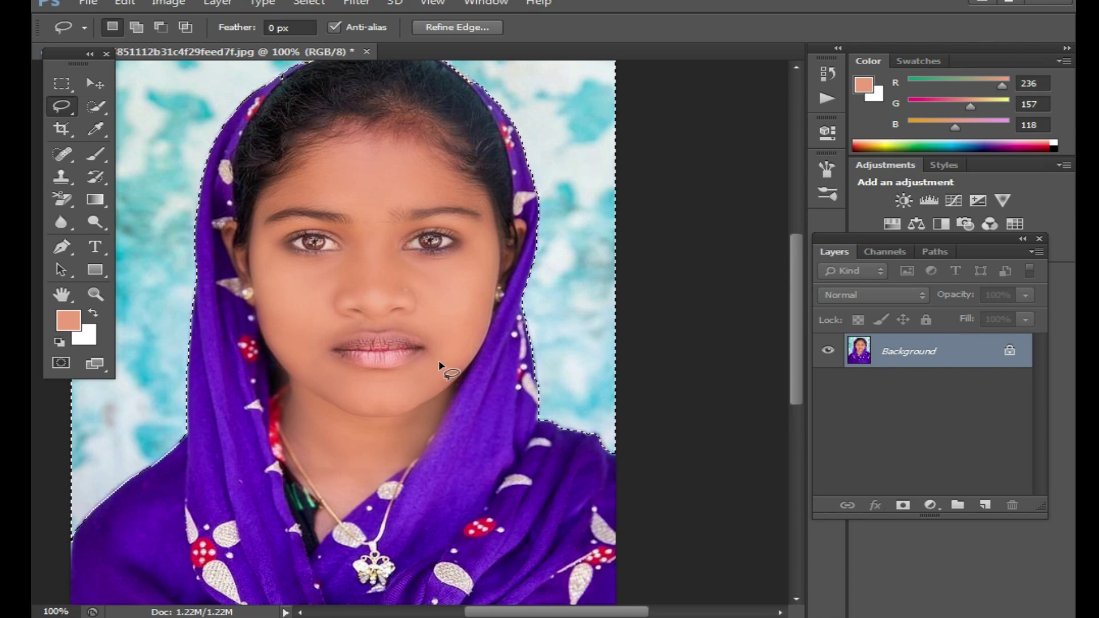
Feather the background selection by 5 pixels from the right-click menu
right_click(387, 300)
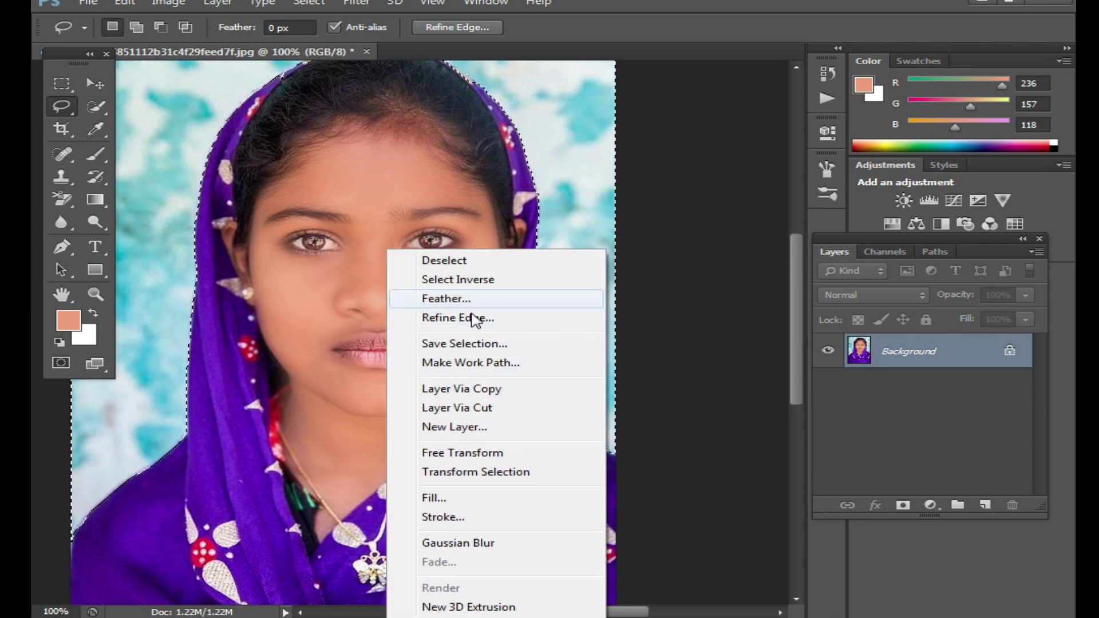
right_click(354, 180)
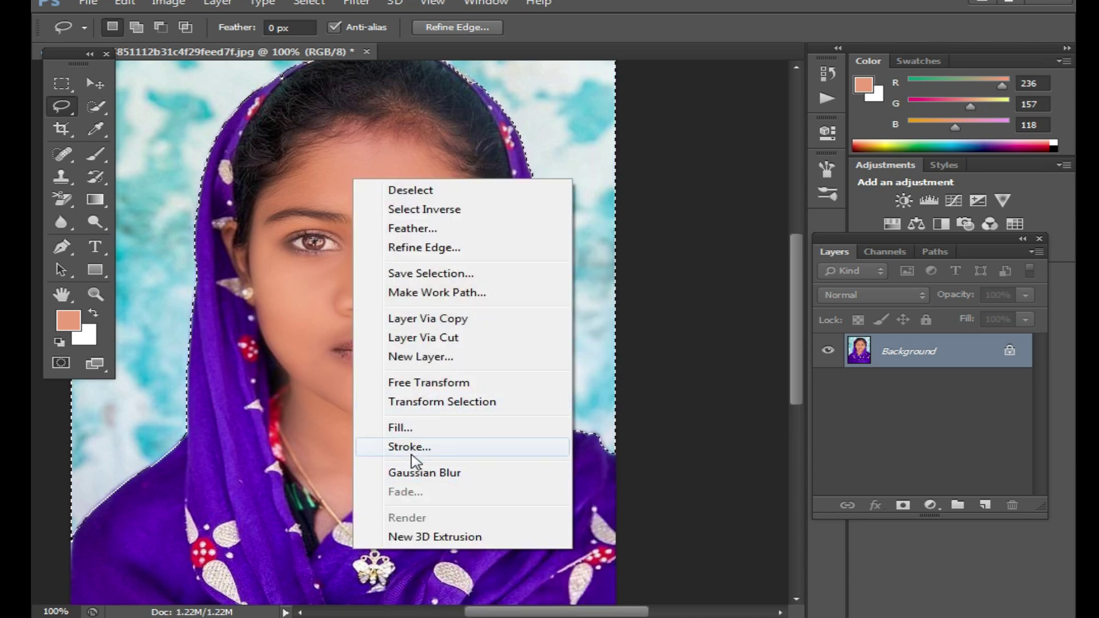
click(422, 230)
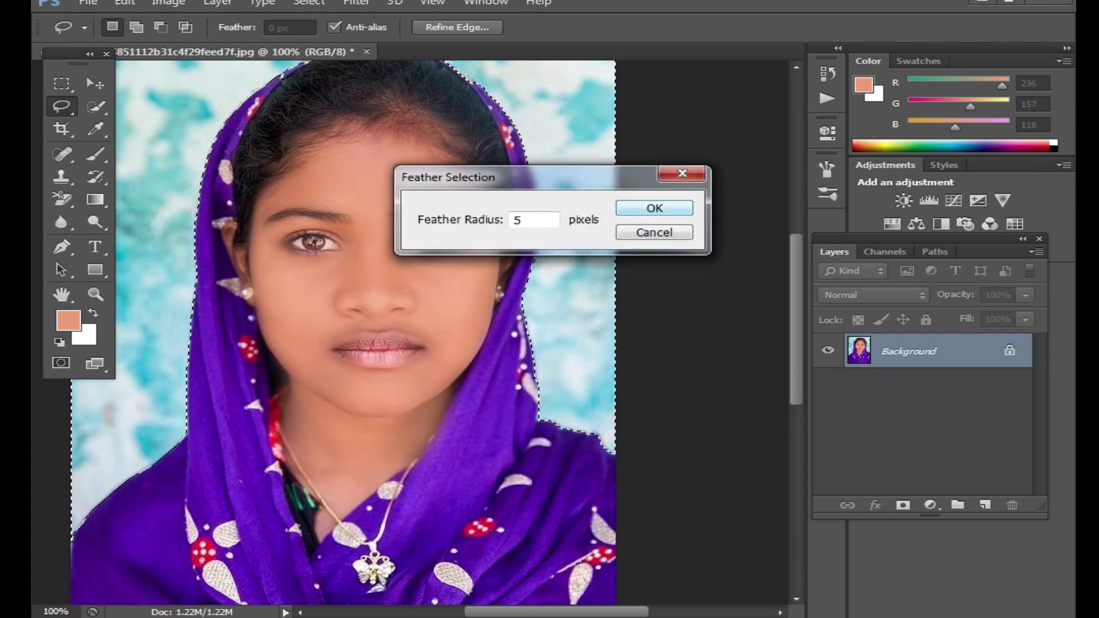
click(666, 213)
Set the background colour swatch to the blue-violet 6666ff
click(74, 329)
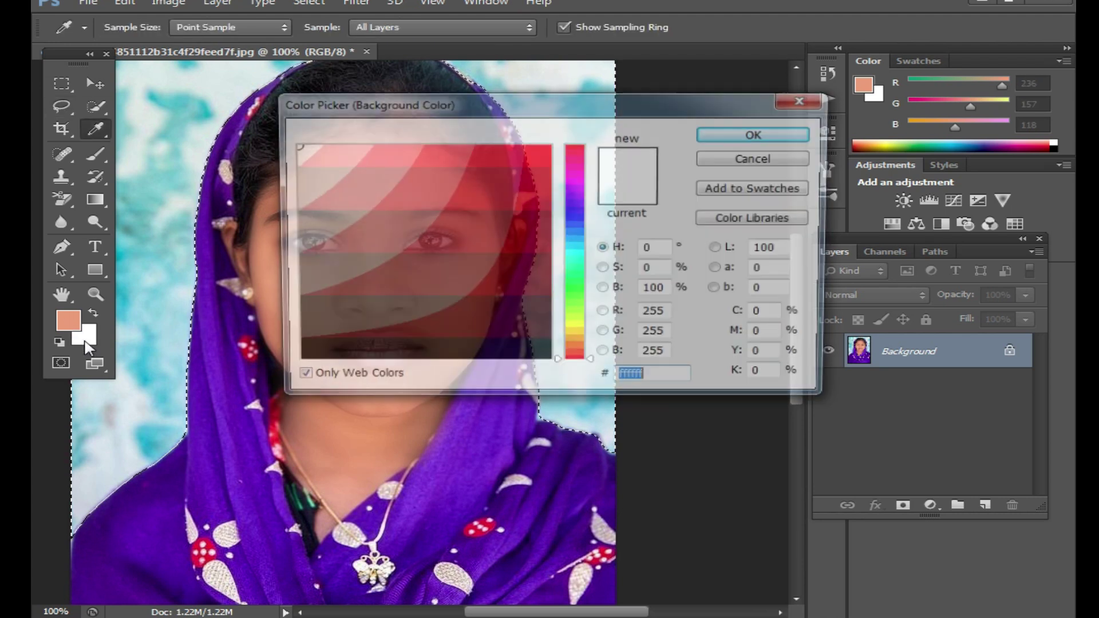
click(593, 215)
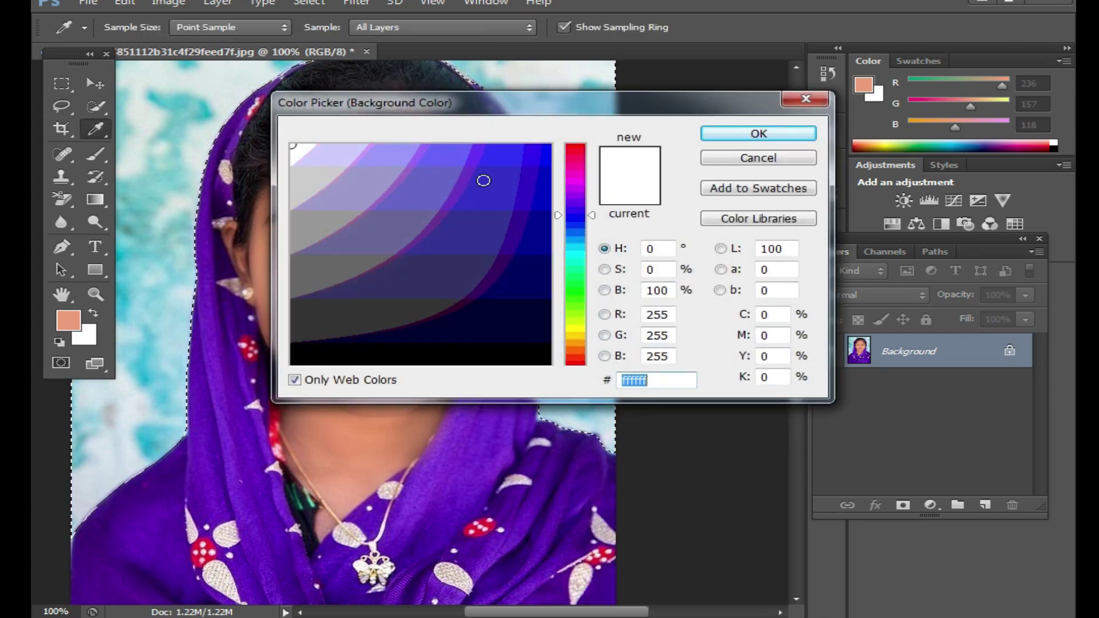
click(398, 157)
click(444, 156)
click(759, 134)
Run a content-aware fill on the background selection
key(l)
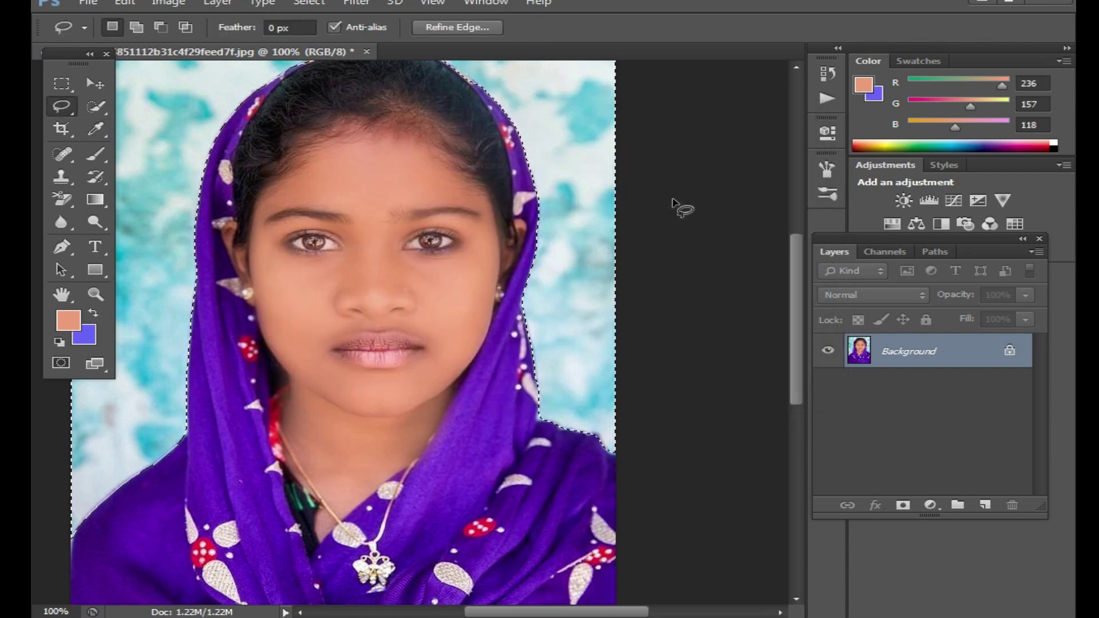
key(shift+BackSpace)
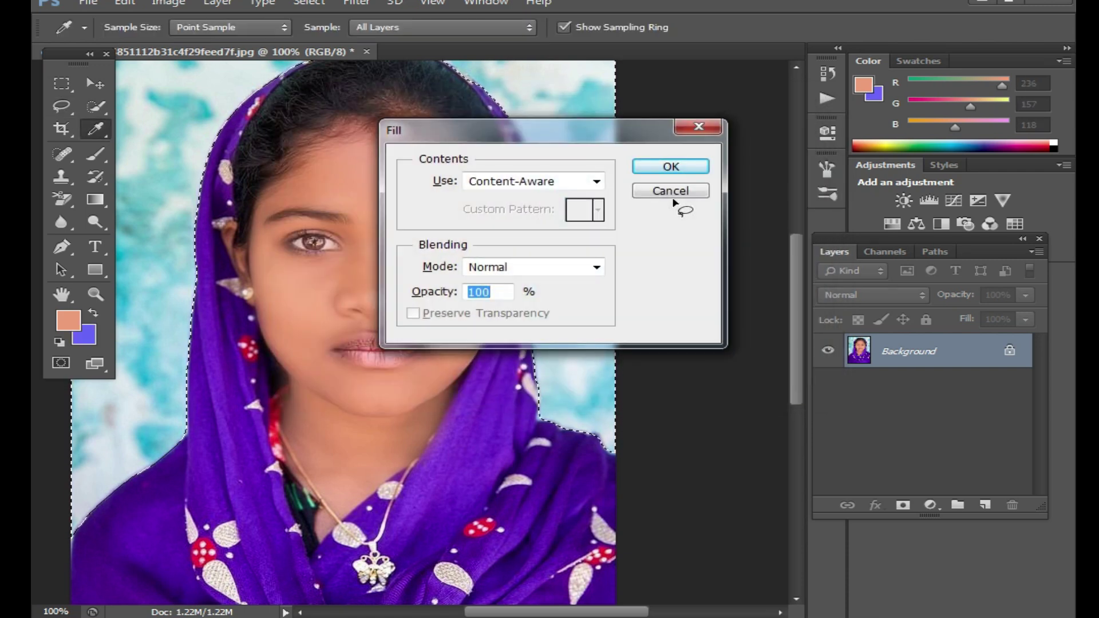
key(Return)
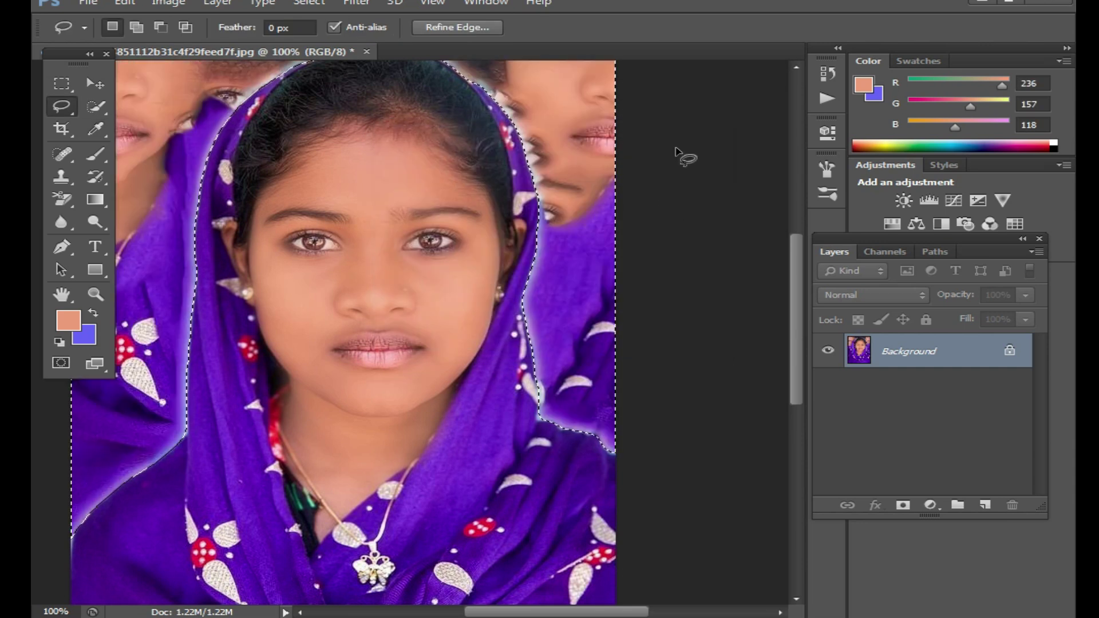
right_click(574, 200)
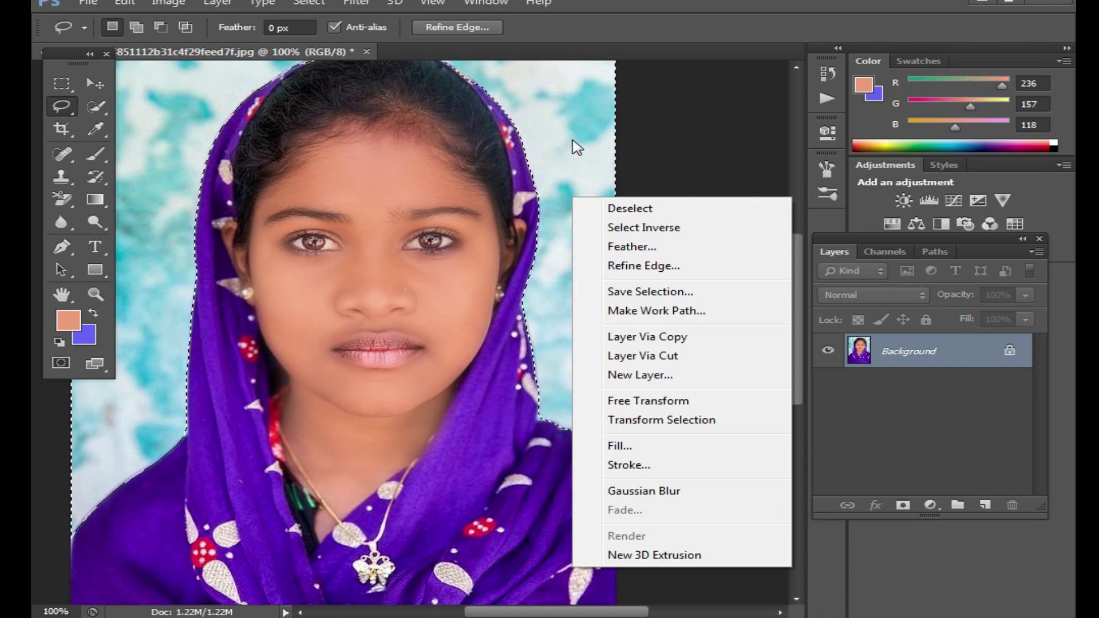
key(Escape)
Fill the background selection with the custom violet colour #6633ff
key(i)
key(shift+BackSpace)
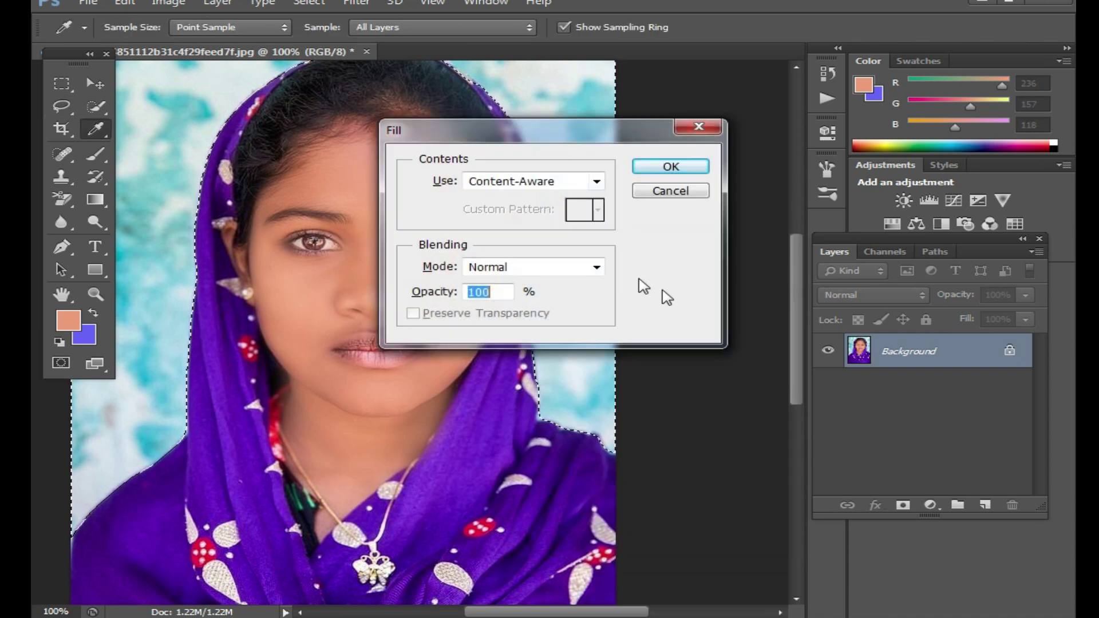
click(597, 182)
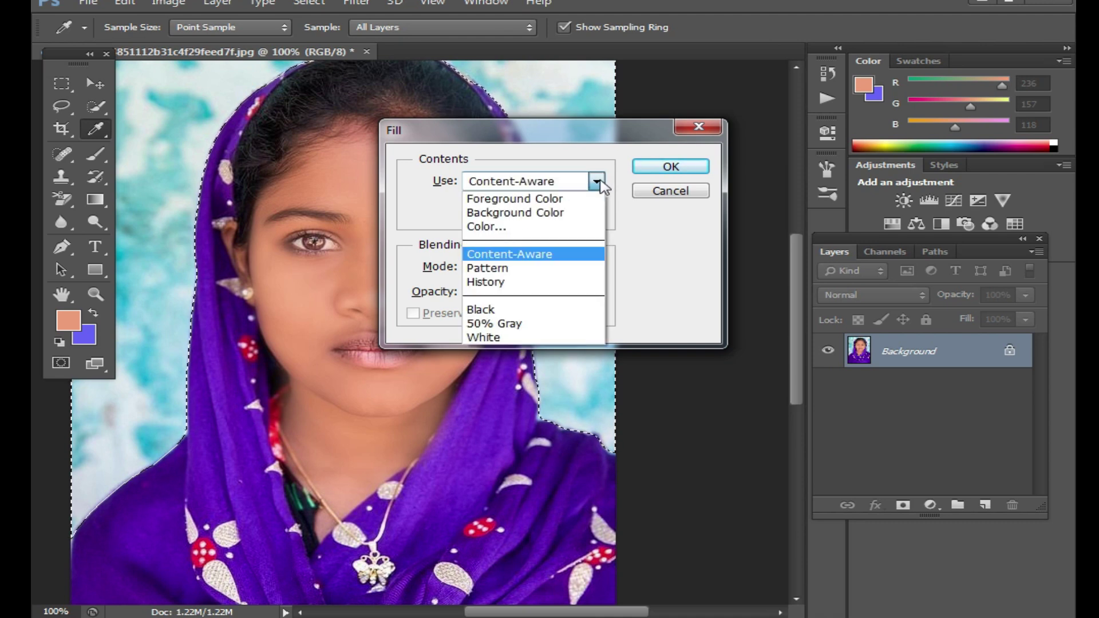
click(535, 229)
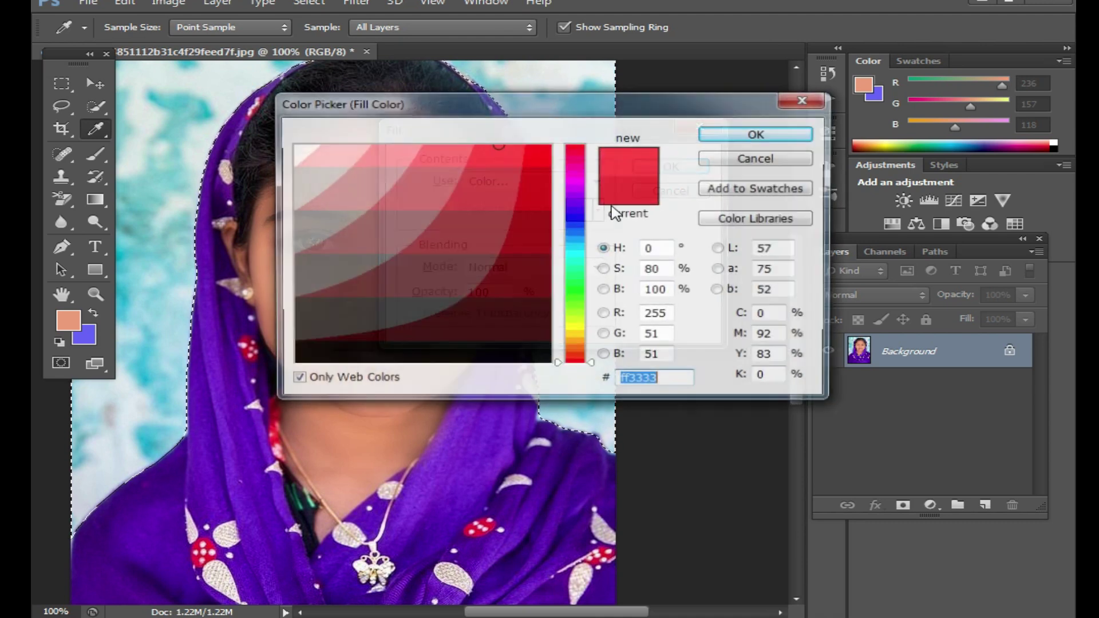
click(573, 209)
click(445, 156)
click(759, 133)
click(668, 167)
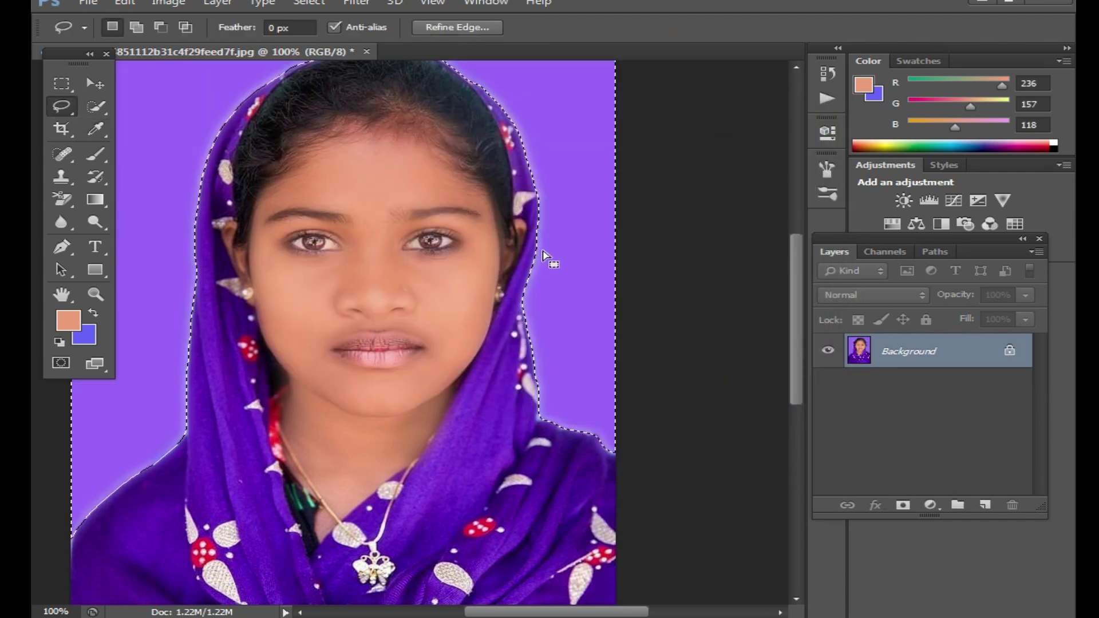
key(shift+F5)
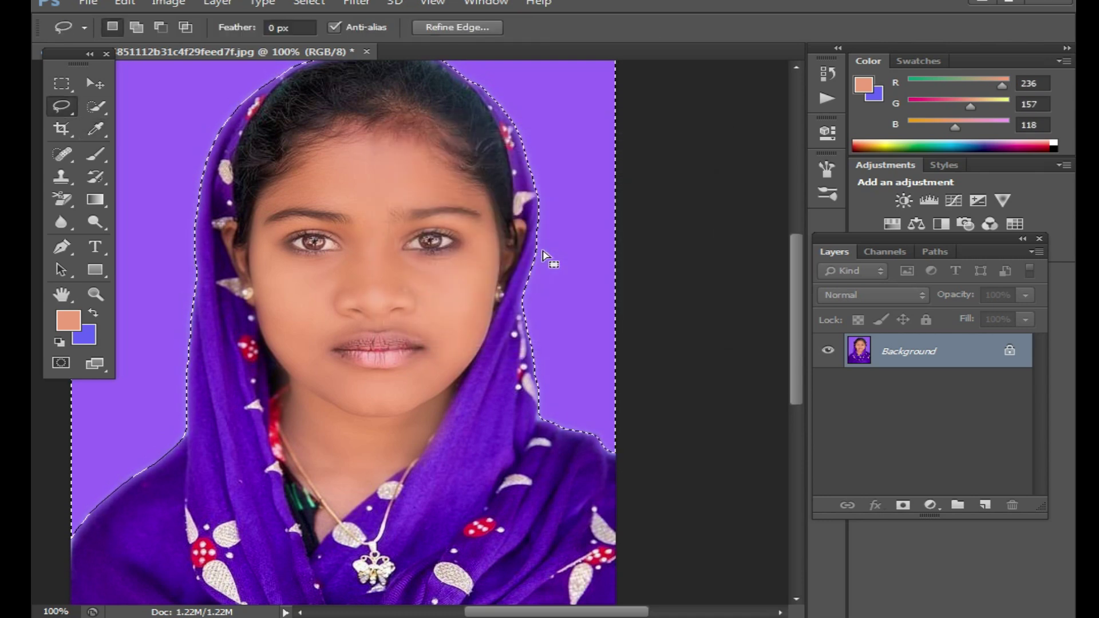
Deselect the background and zoom in on the face
key(m)
key(ctrl+d)
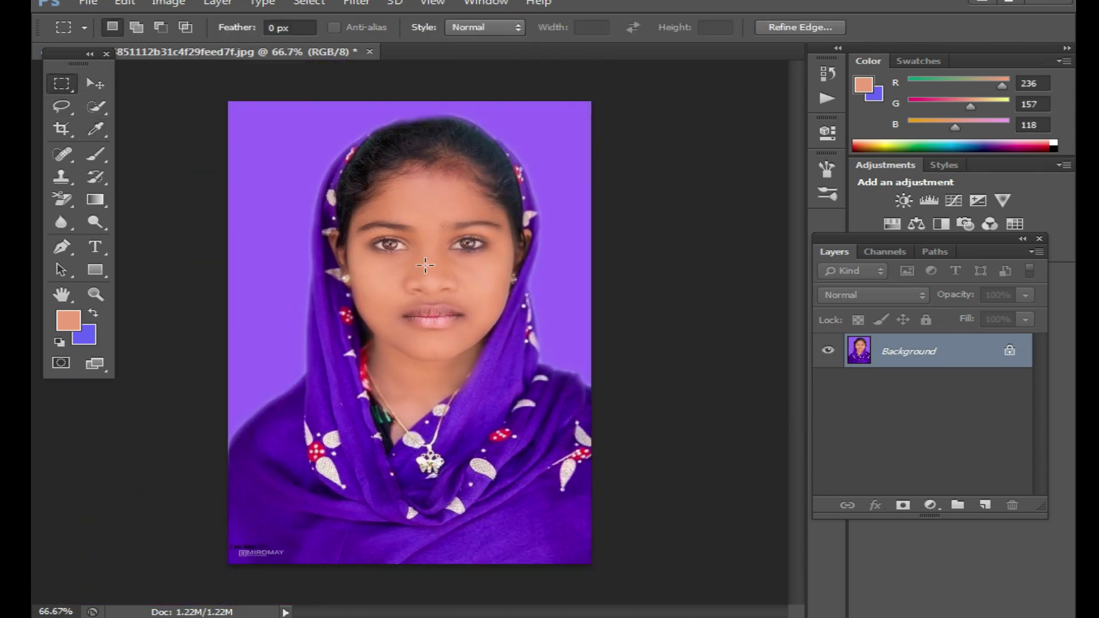
ctrl+click(489, 296)
key(ctrl+minus)
key(ctrl+minus)
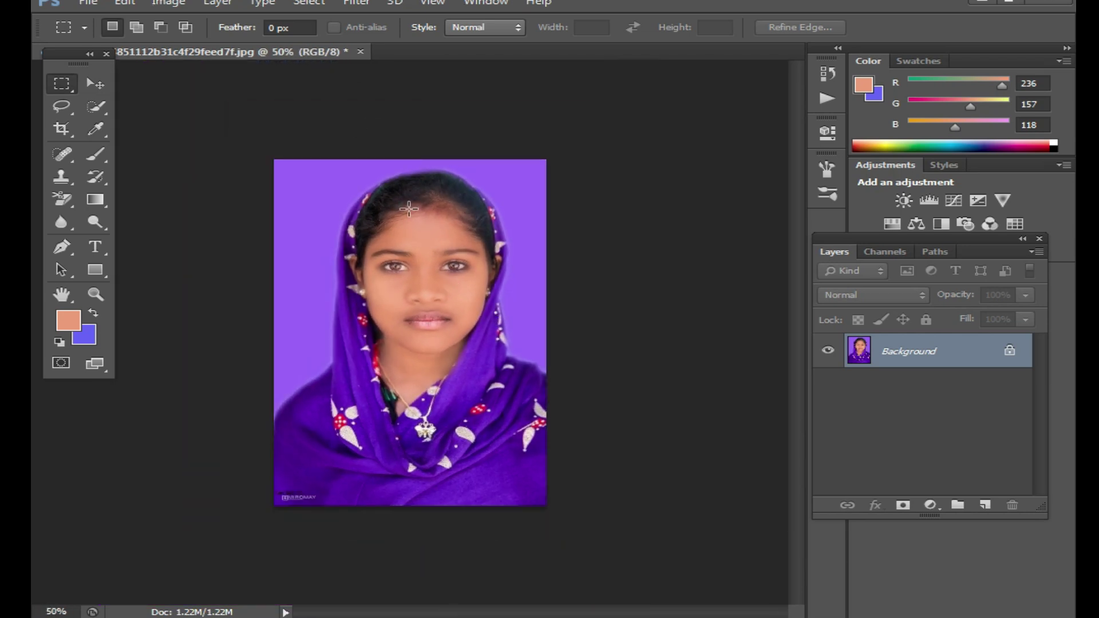
ctrl+click(461, 278)
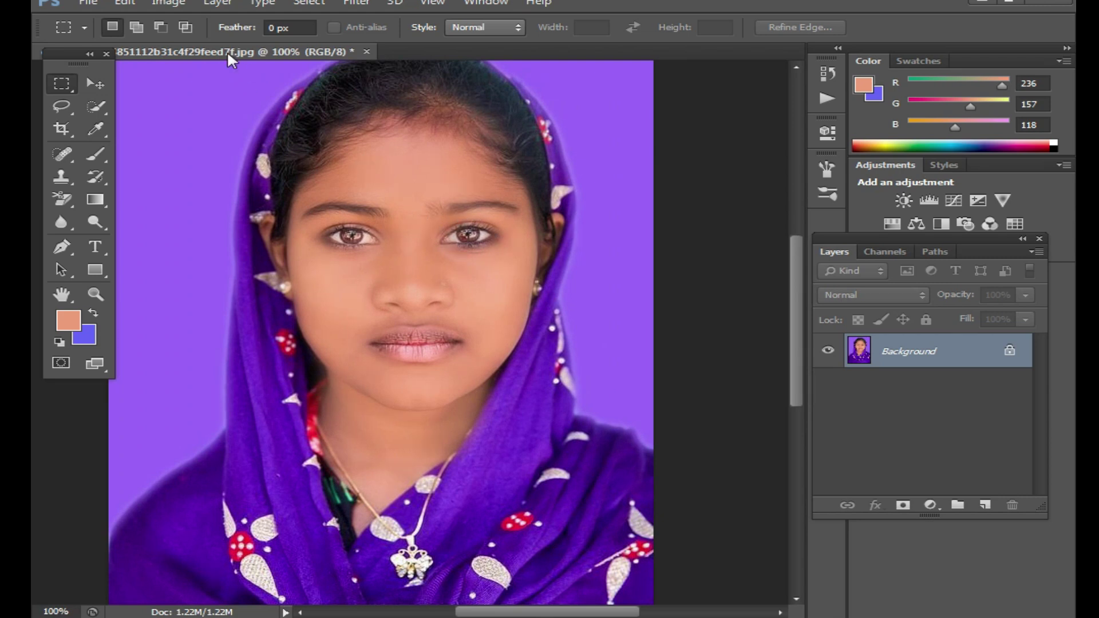
Apply Selective Color with the Default preset, raising Blacks' black to +41
click(166, 3)
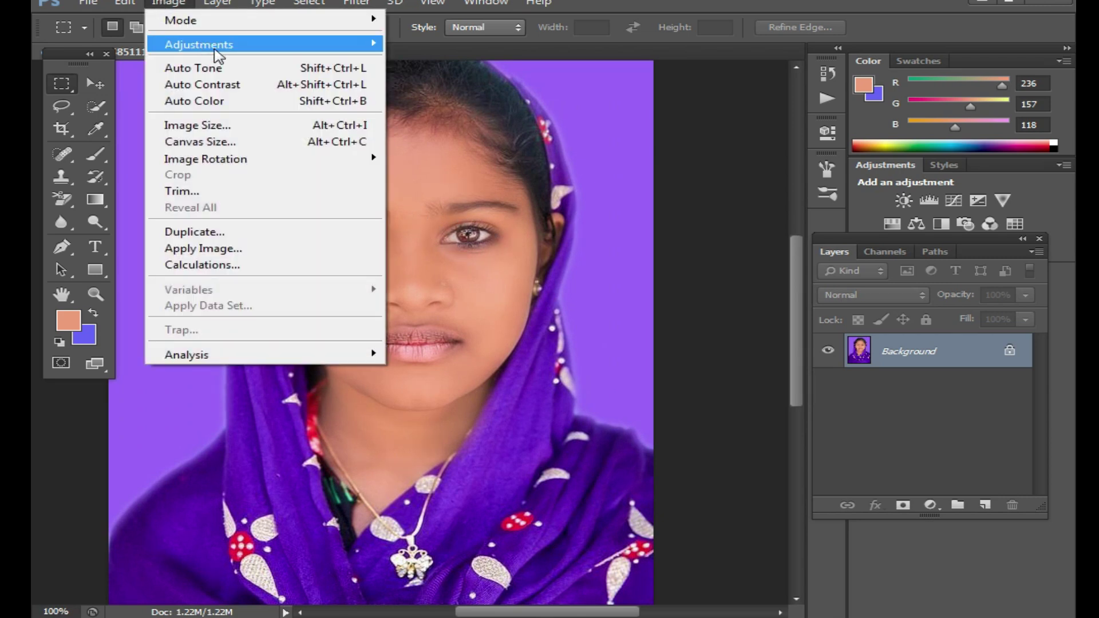
mouse_move(198, 43)
click(446, 306)
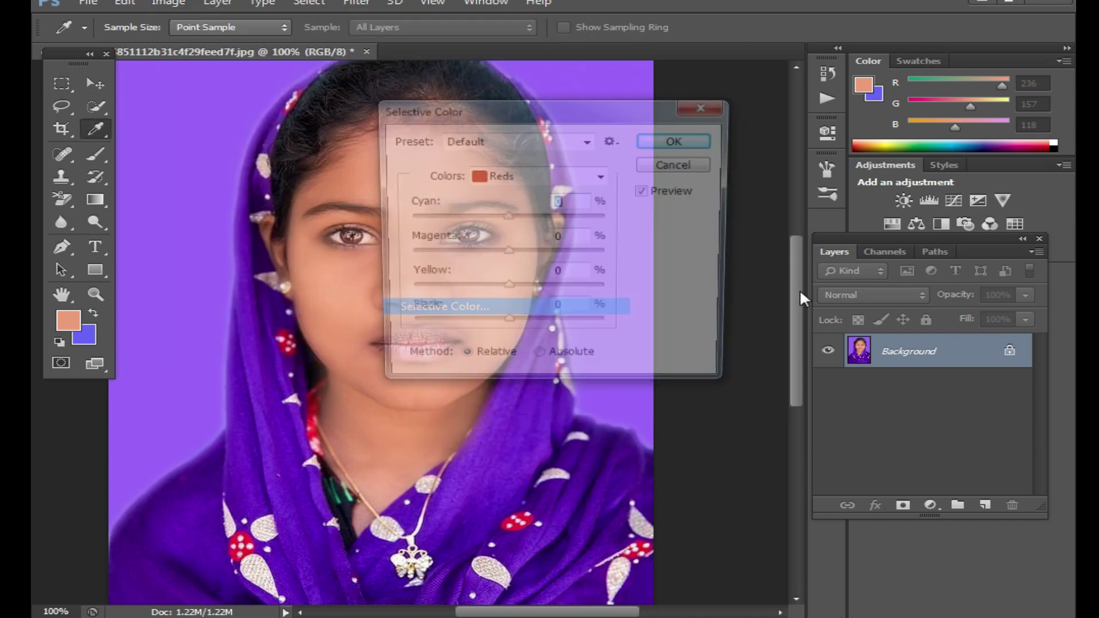
drag(494, 111, 715, 137)
click(747, 168)
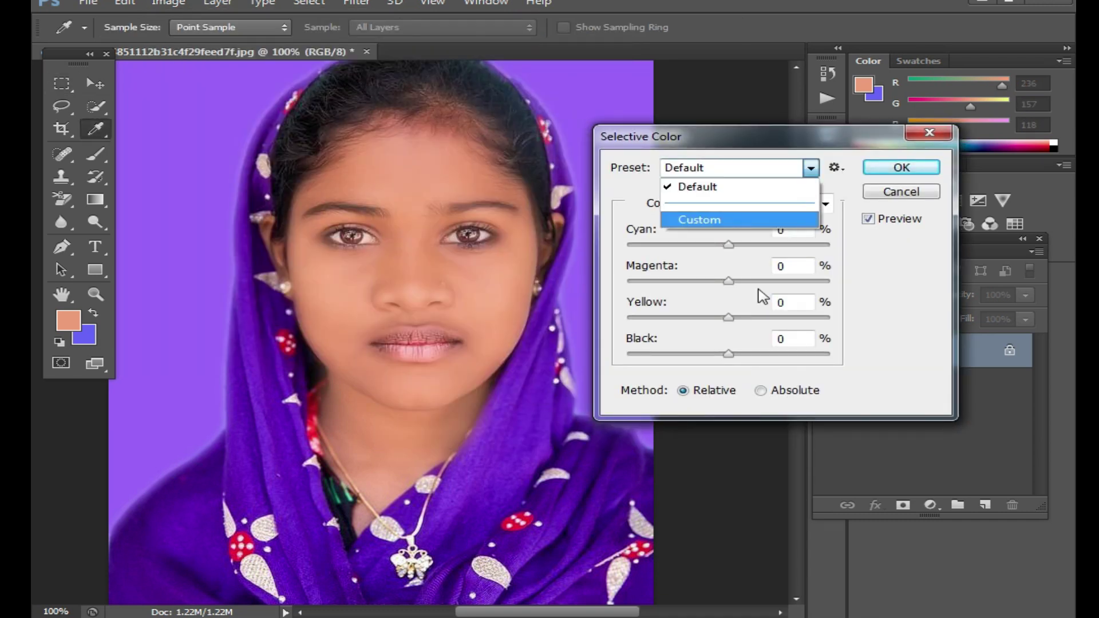
click(743, 170)
click(810, 169)
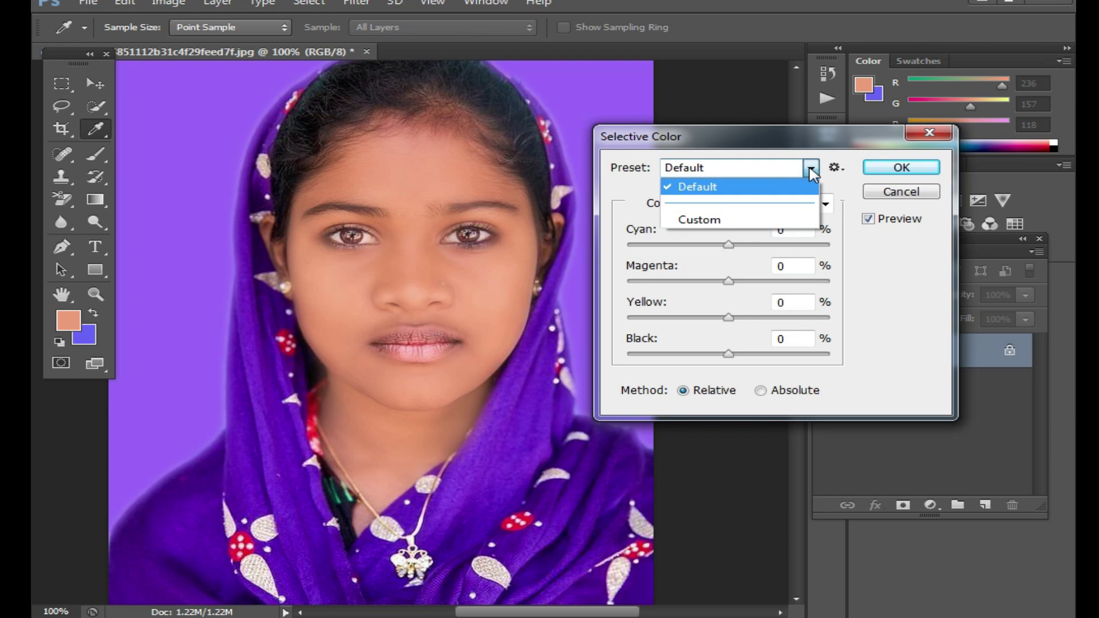
click(824, 204)
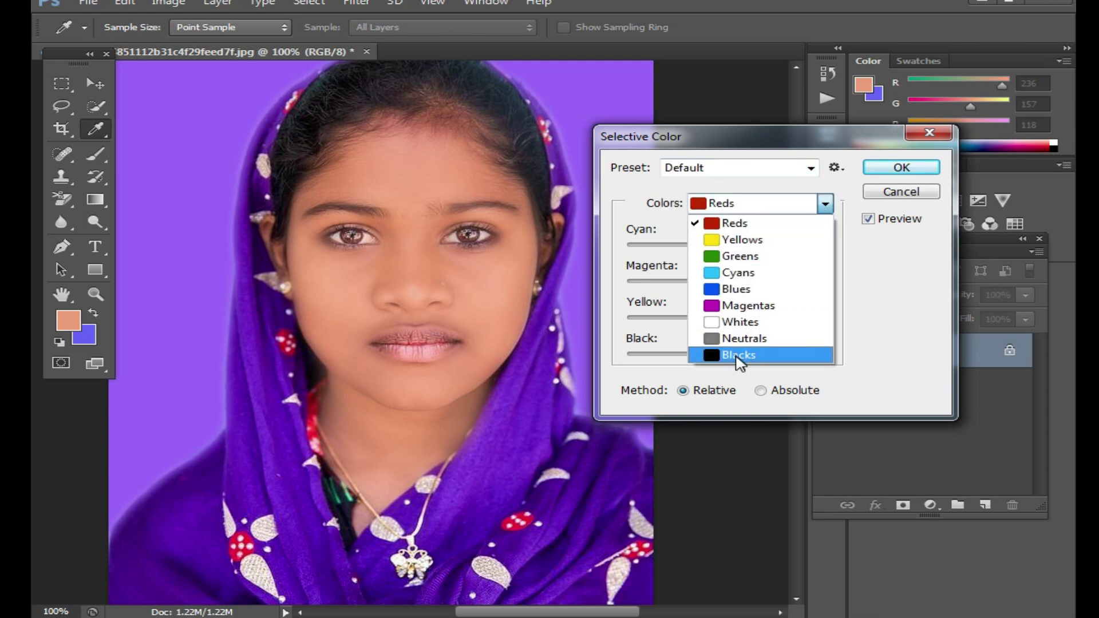
click(739, 359)
drag(729, 355, 766, 355)
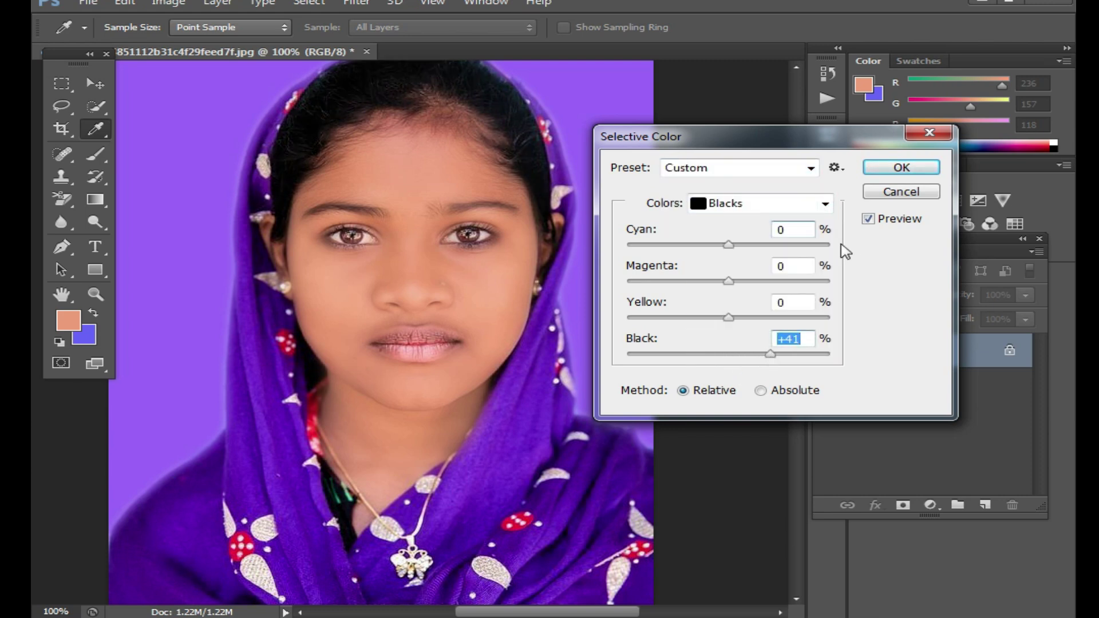
click(901, 168)
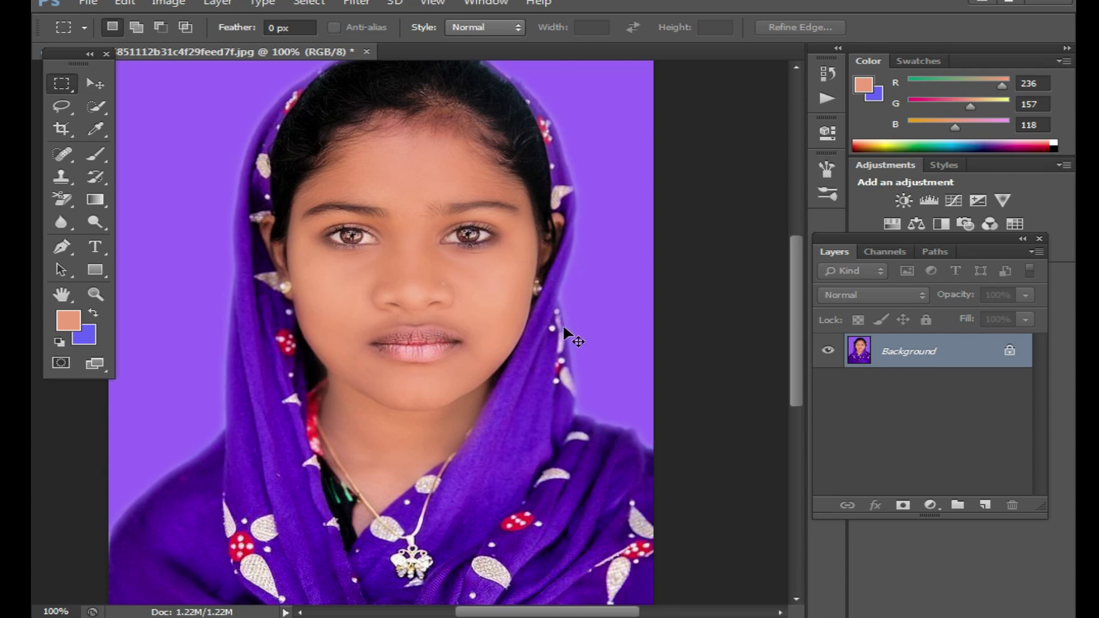
Apply Color Balance to the highlights: Cyan-Red -33, Yellow-Blue +13, then zoom out
key(ctrl+b)
click(849, 420)
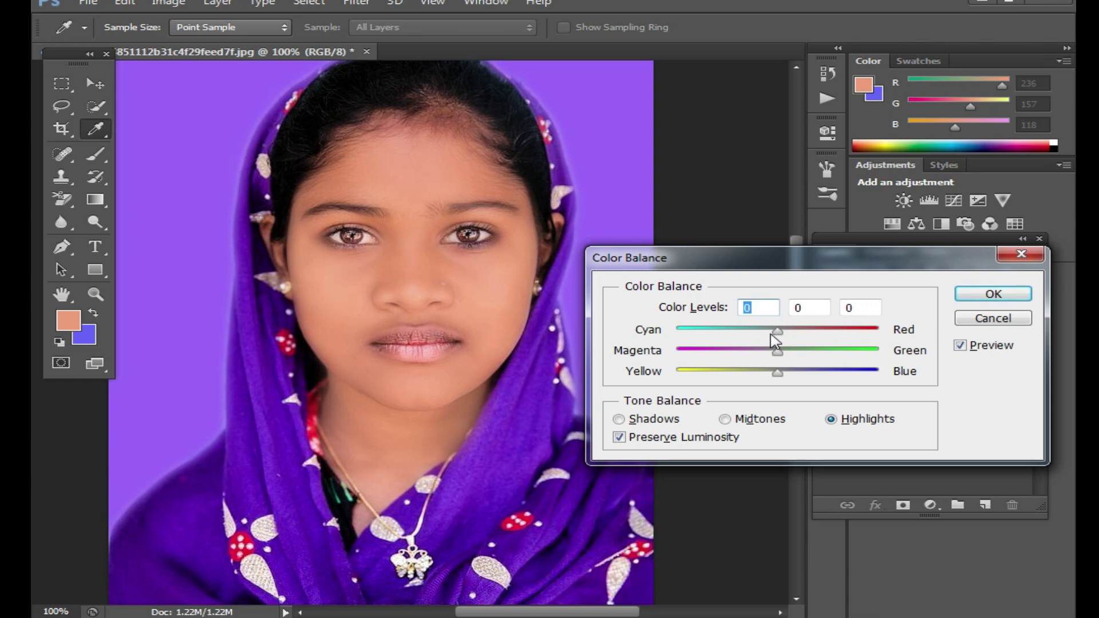
drag(771, 334, 744, 334)
mouse_move(779, 375)
mouse_down()
mouse_move(812, 378)
mouse_move(796, 382)
mouse_up()
click(993, 293)
key(m)
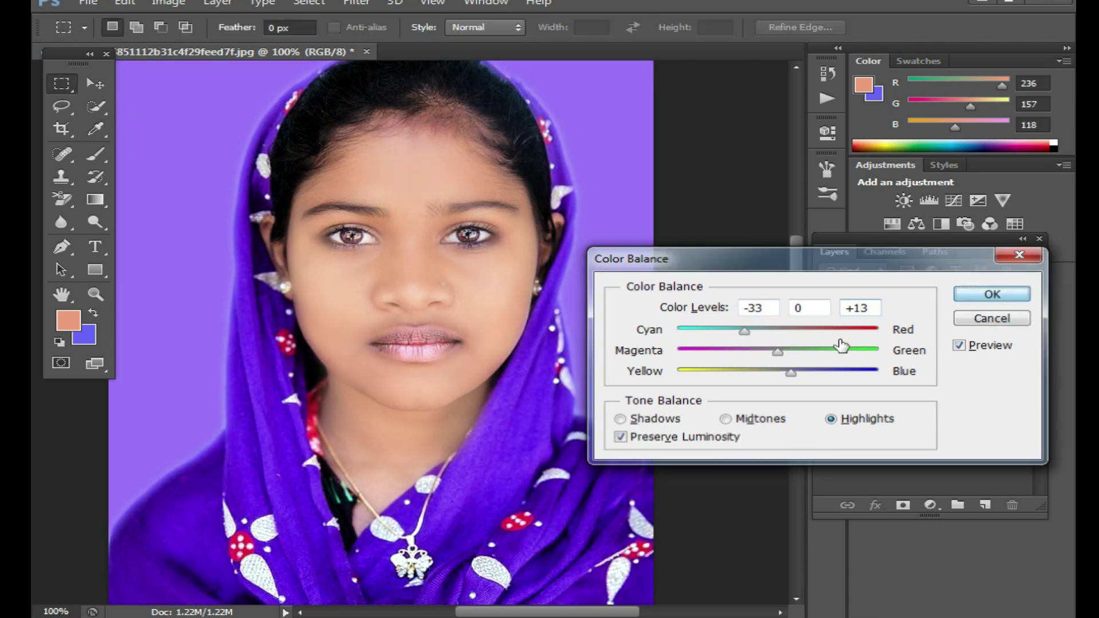
key(ctrl+minus)
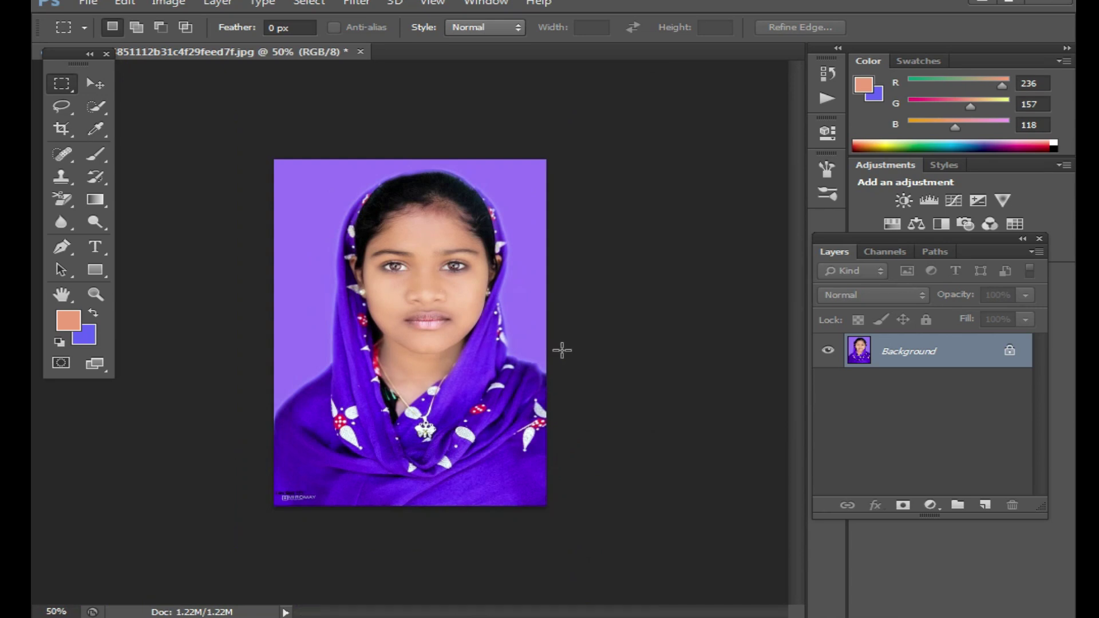
Set the Crop tool ratio to 1.6 x 1.99, dismissing the invalid value warning
click(63, 126)
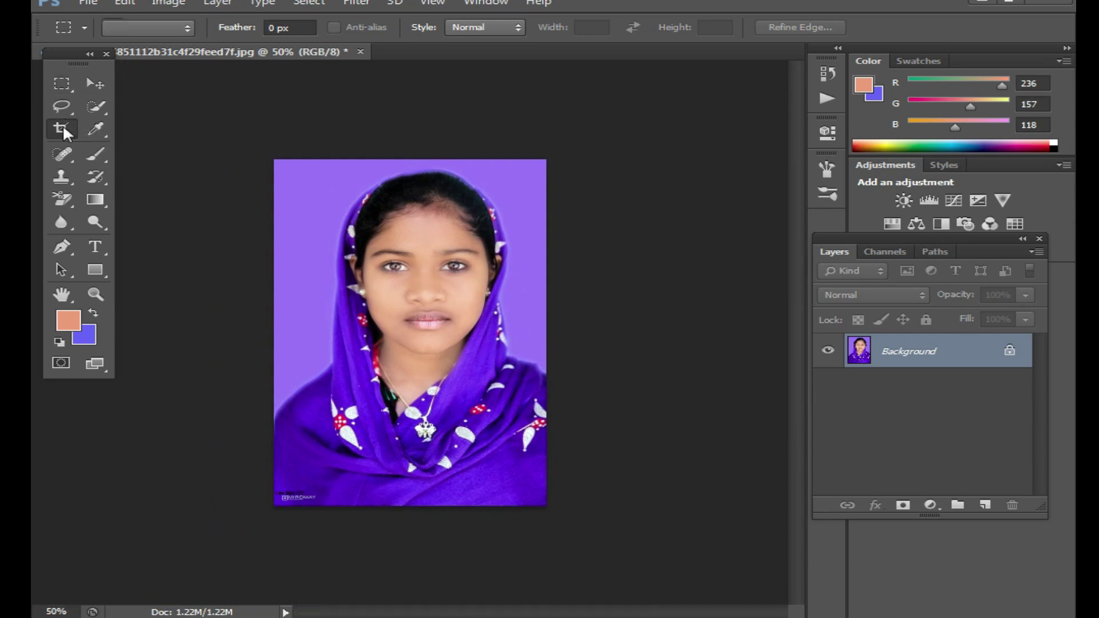
click(235, 27)
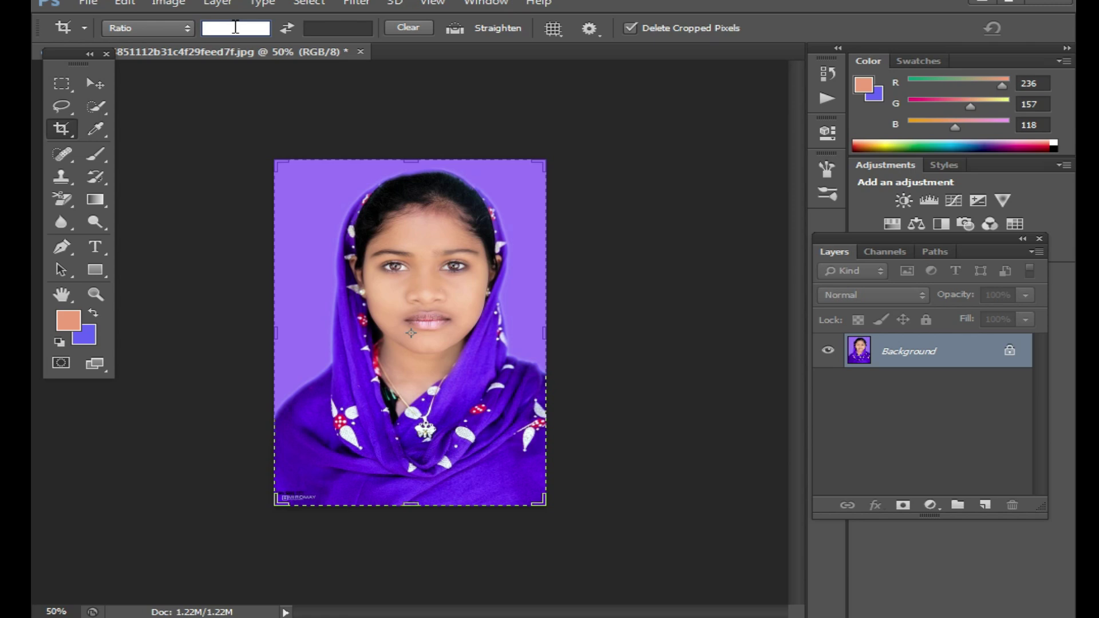
text(1.6)
key(Tab)
text(1.)
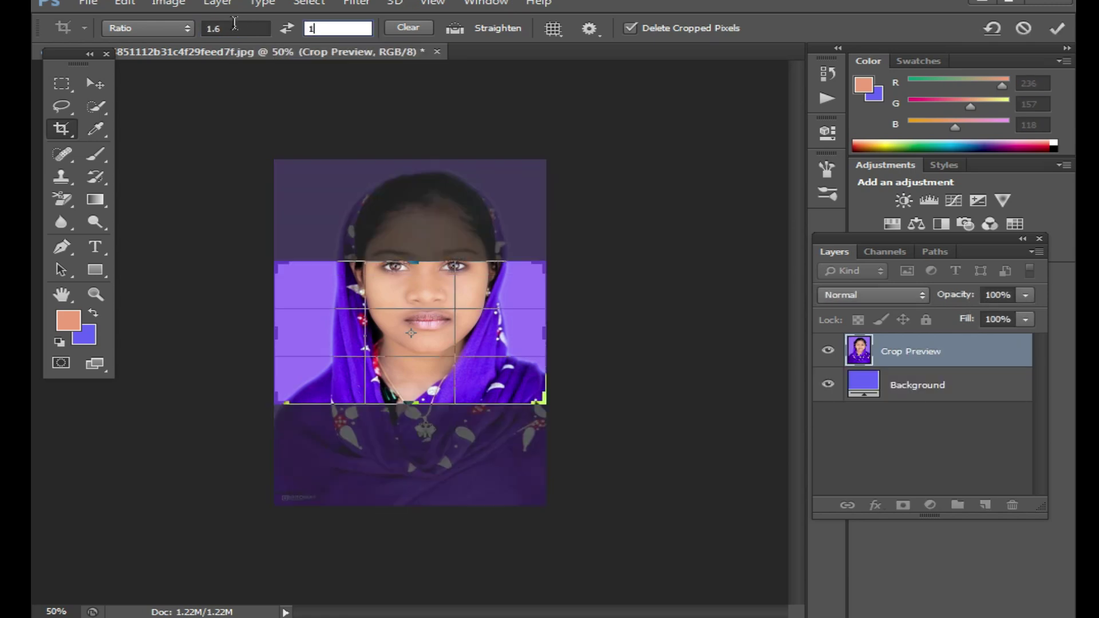
text(99)
key(Tab)
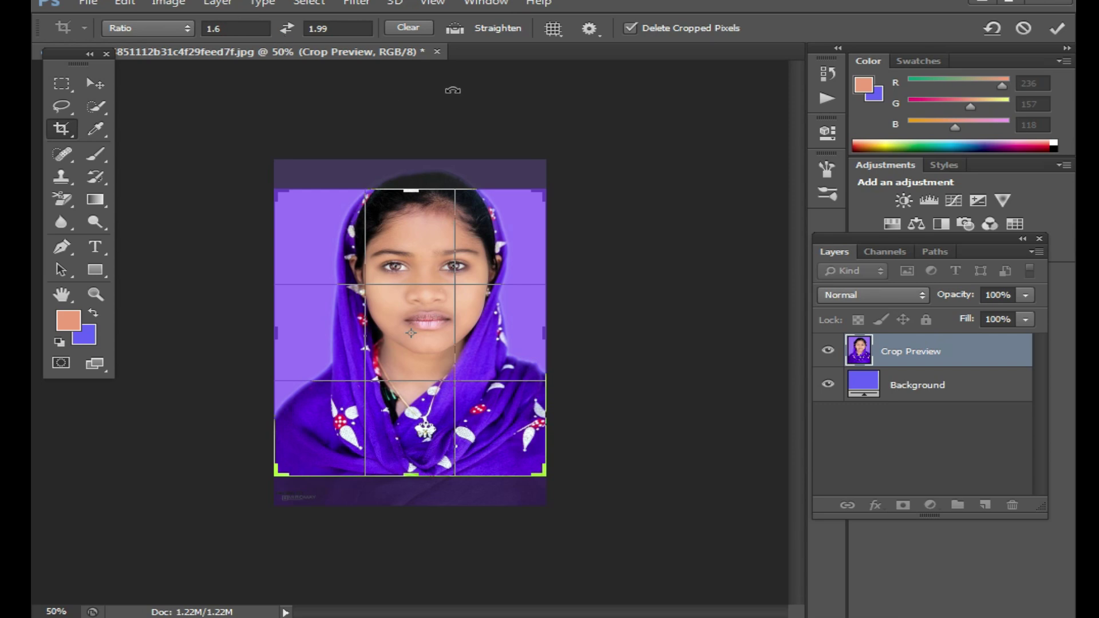
key(Return)
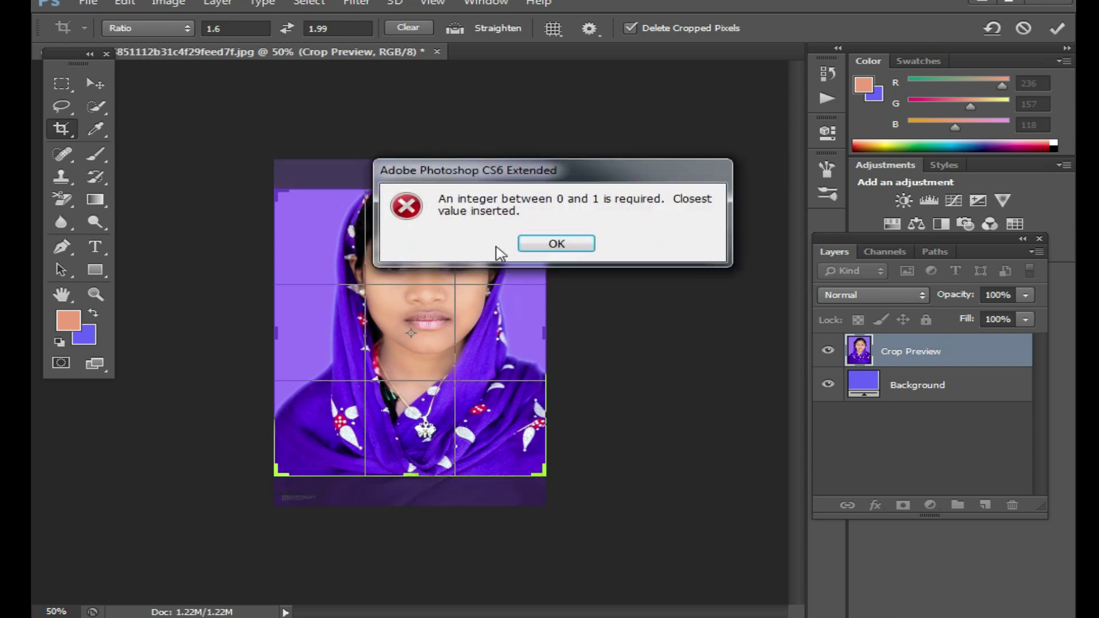
click(560, 245)
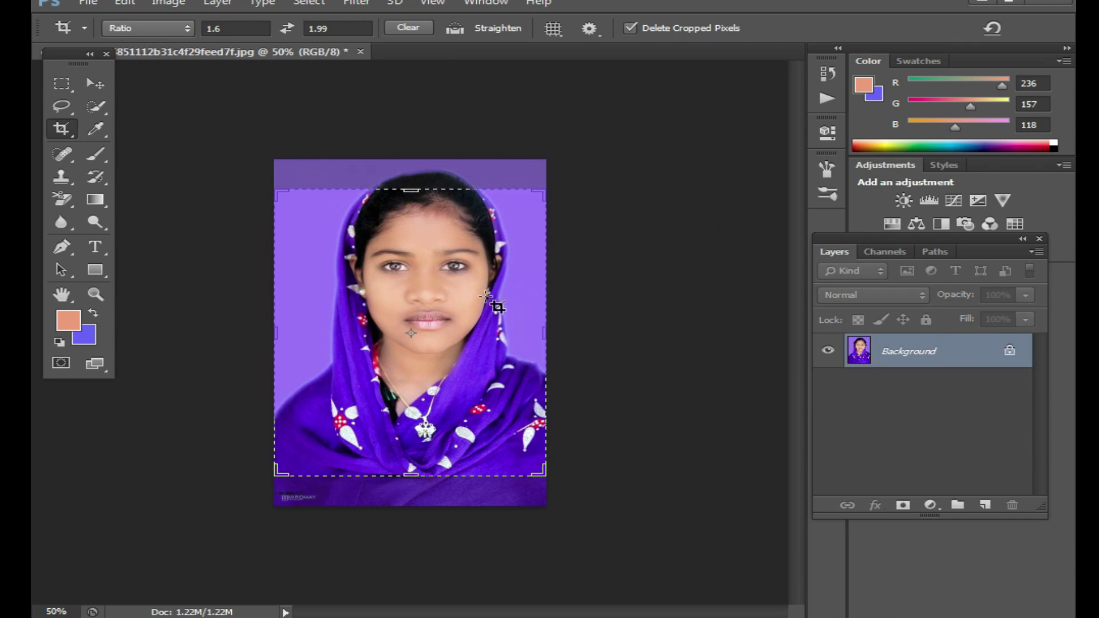
Draw trial crop areas over the portrait and cancel them
drag(445, 221, 446, 221)
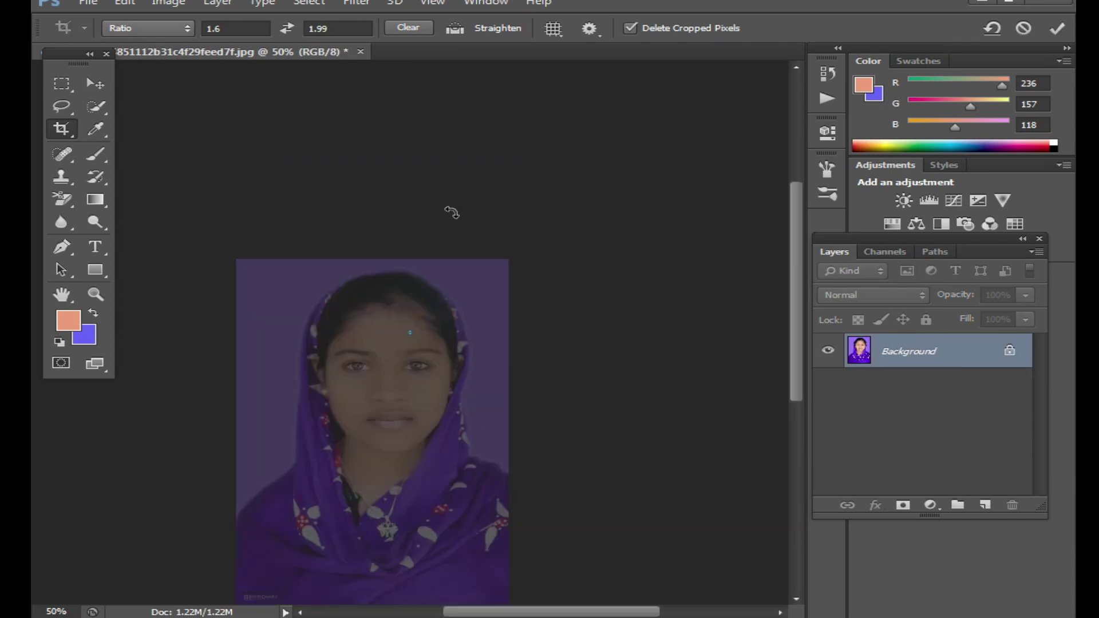
right_click(402, 179)
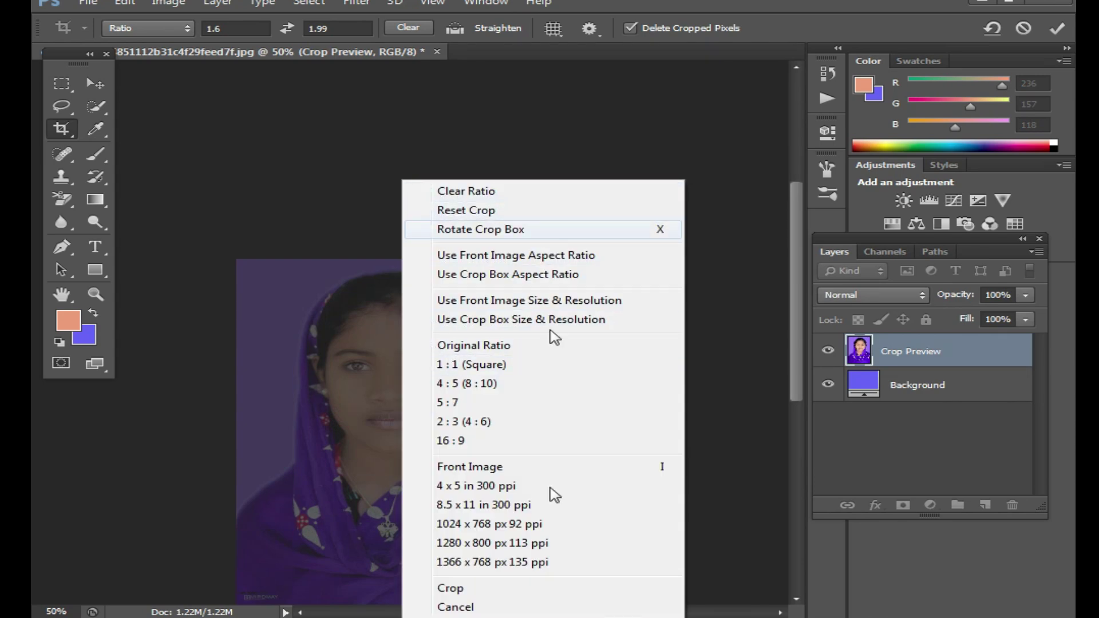
click(463, 607)
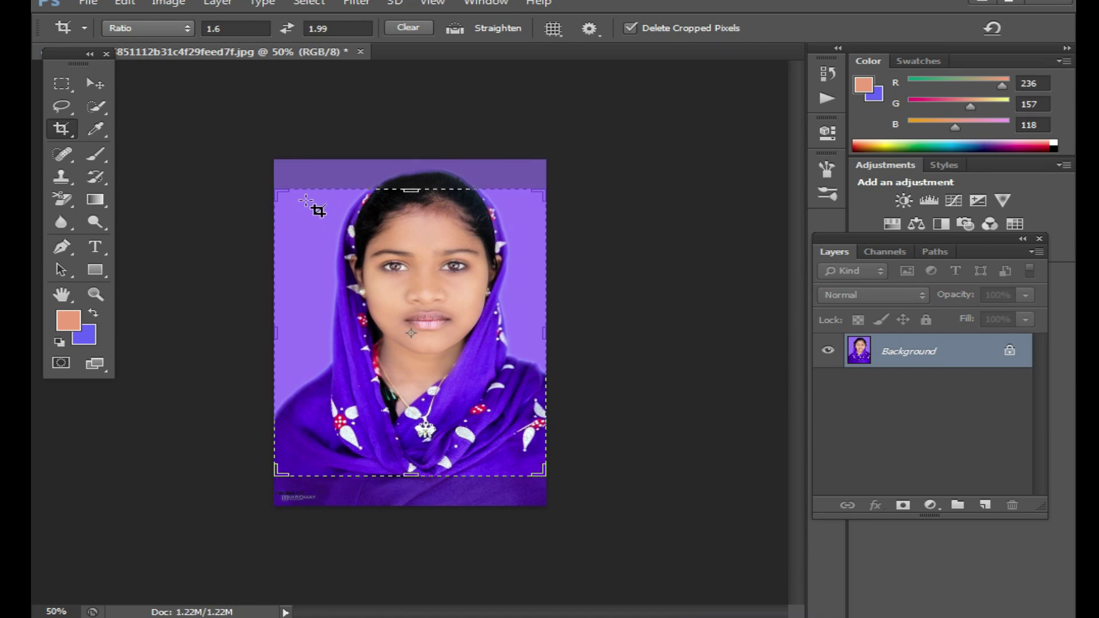
drag(303, 195, 428, 216)
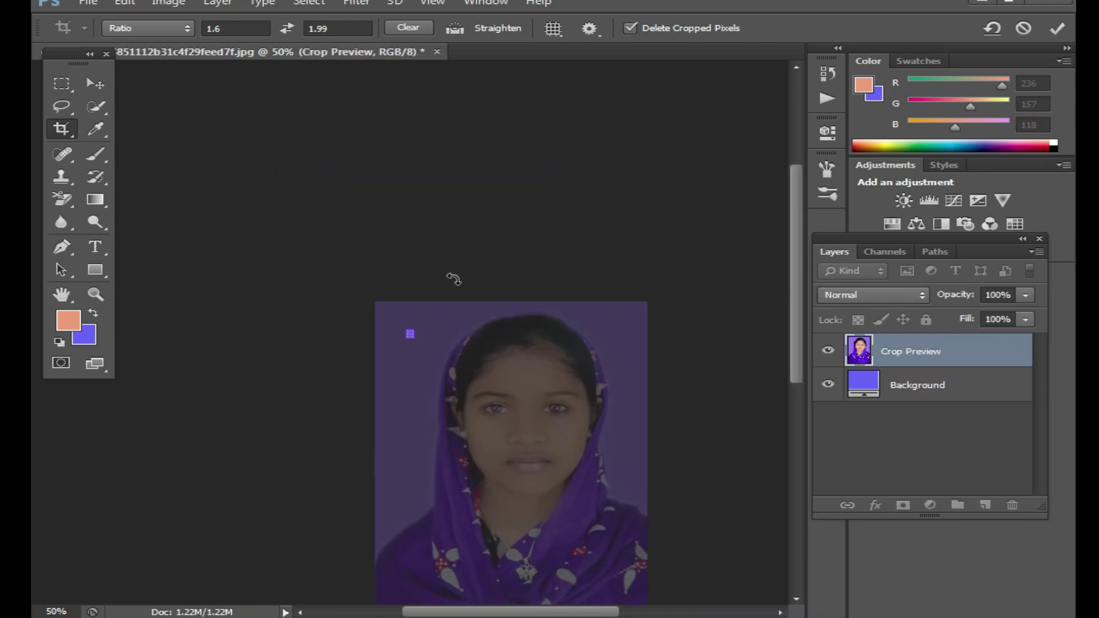
right_click(544, 365)
click(621, 606)
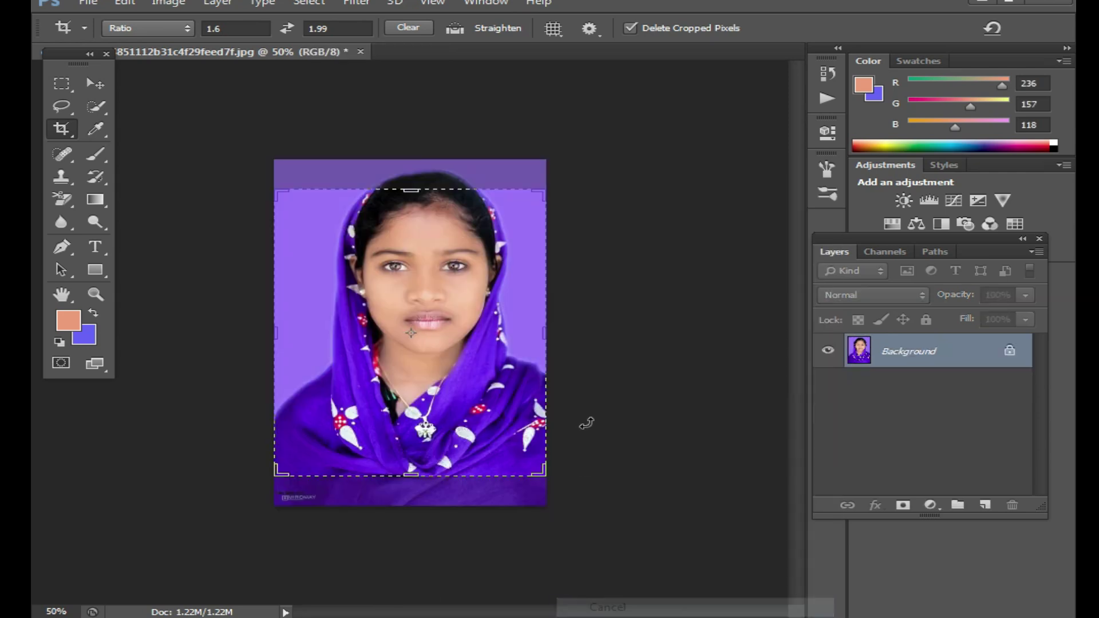
Nudge the image down in the crop frame, commit the crop, and float the photo window
click(643, 370)
key(shift+Down)
key(shift+Down)
key(shift+Down)
key(shift+Down)
key(shift+Down)
key(shift+Down)
key(shift+Down)
key(shift+Down)
key(shift+Down)
key(shift+Down)
key(Return)
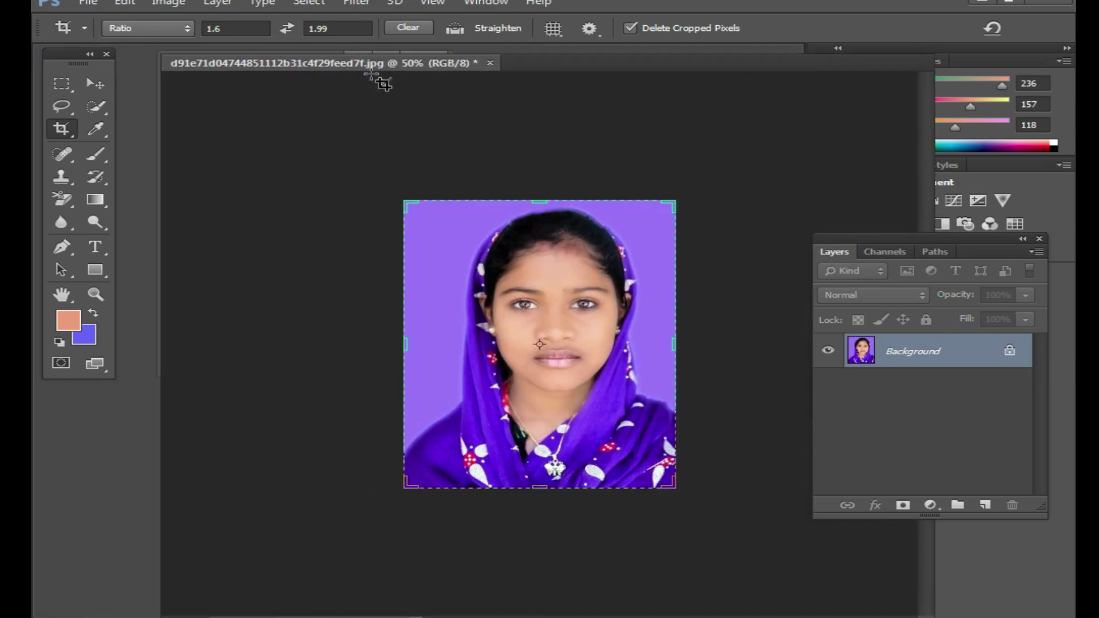
drag(236, 57, 363, 85)
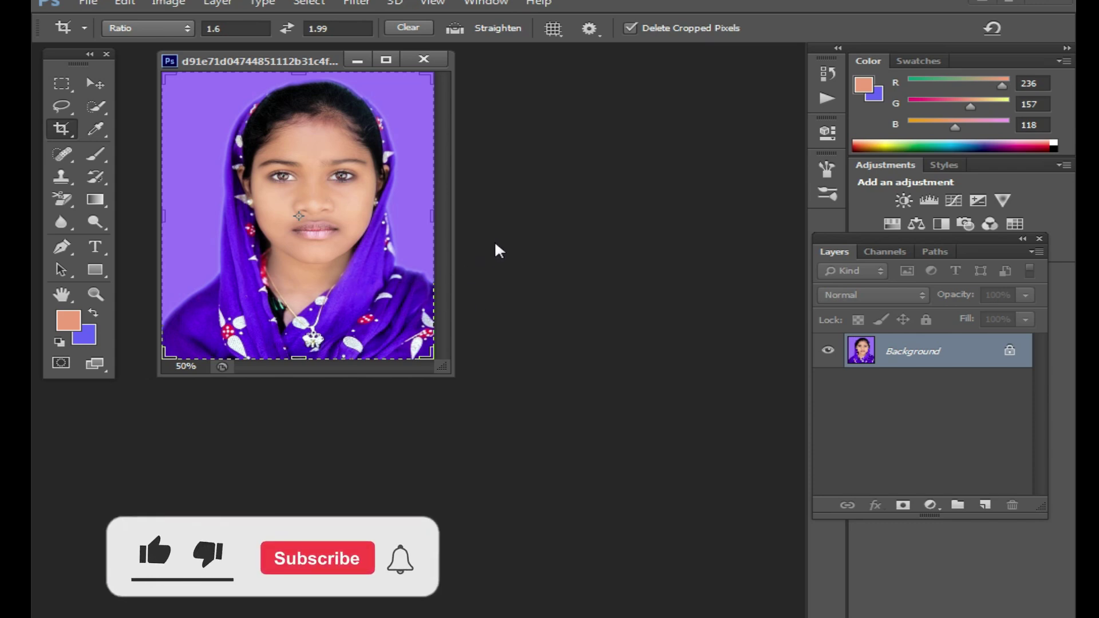
Create Untitled-1 at Default Photoshop Size with 300 pixels/inch resolution
key(ctrl+n)
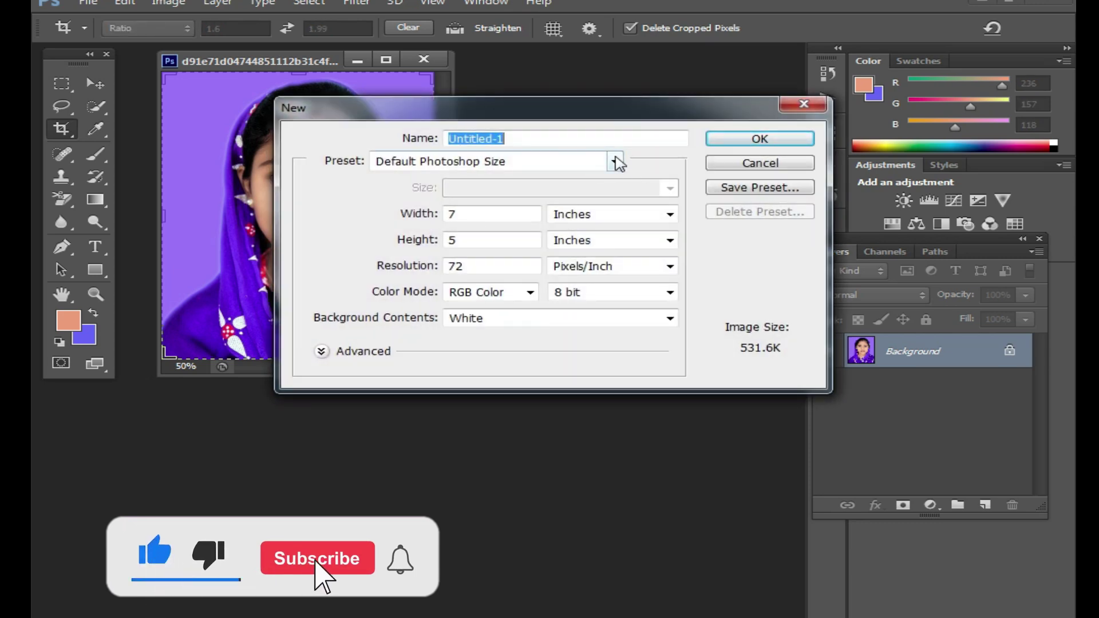
click(616, 161)
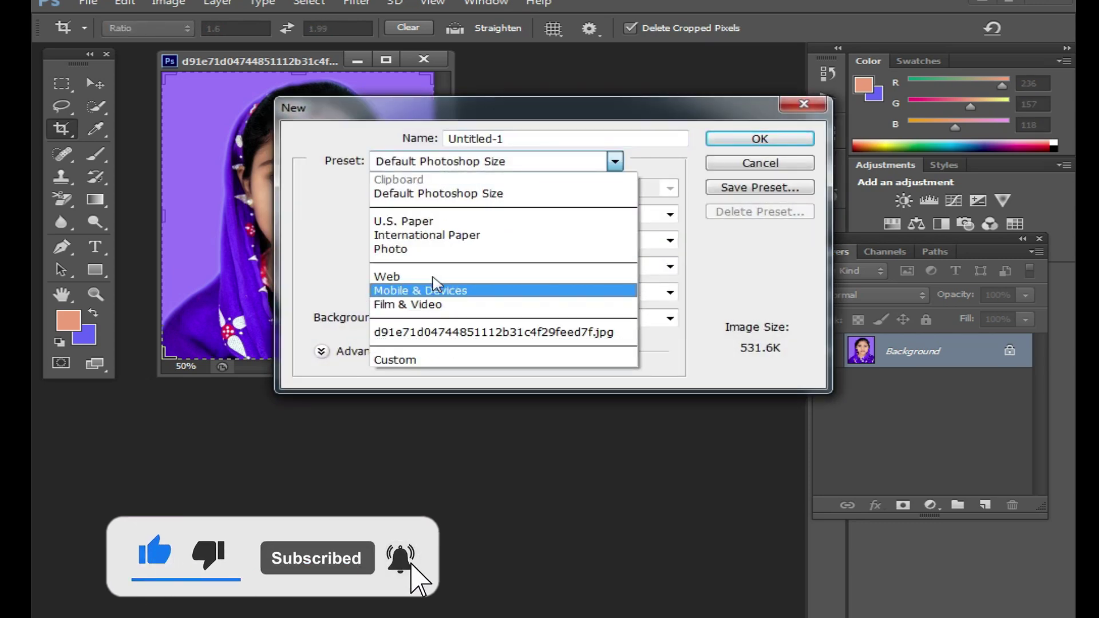
click(458, 194)
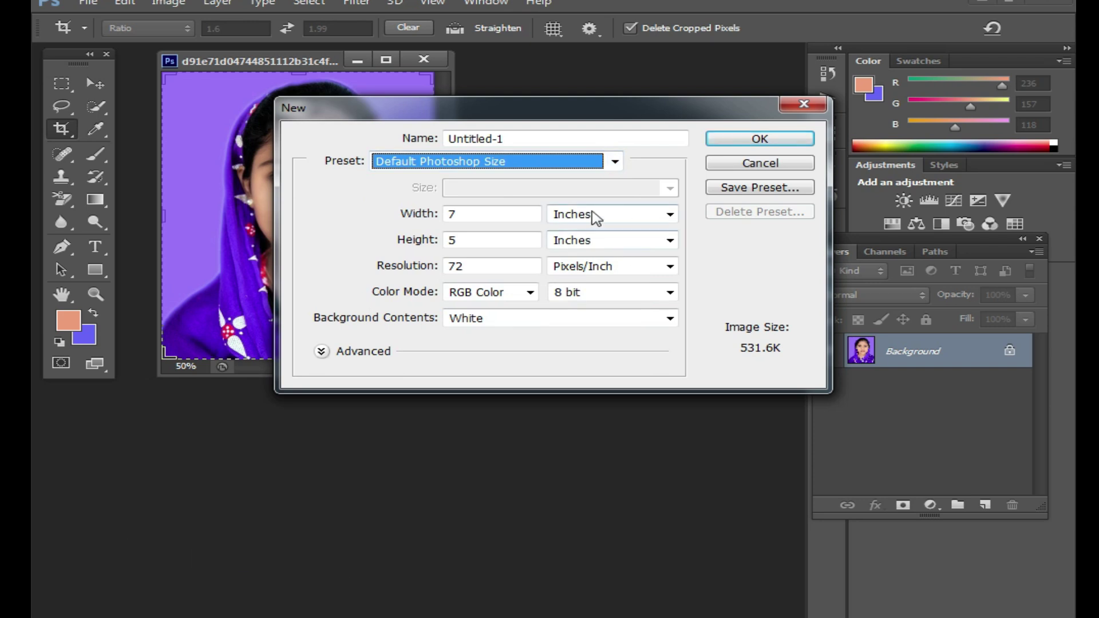
double_click(487, 267)
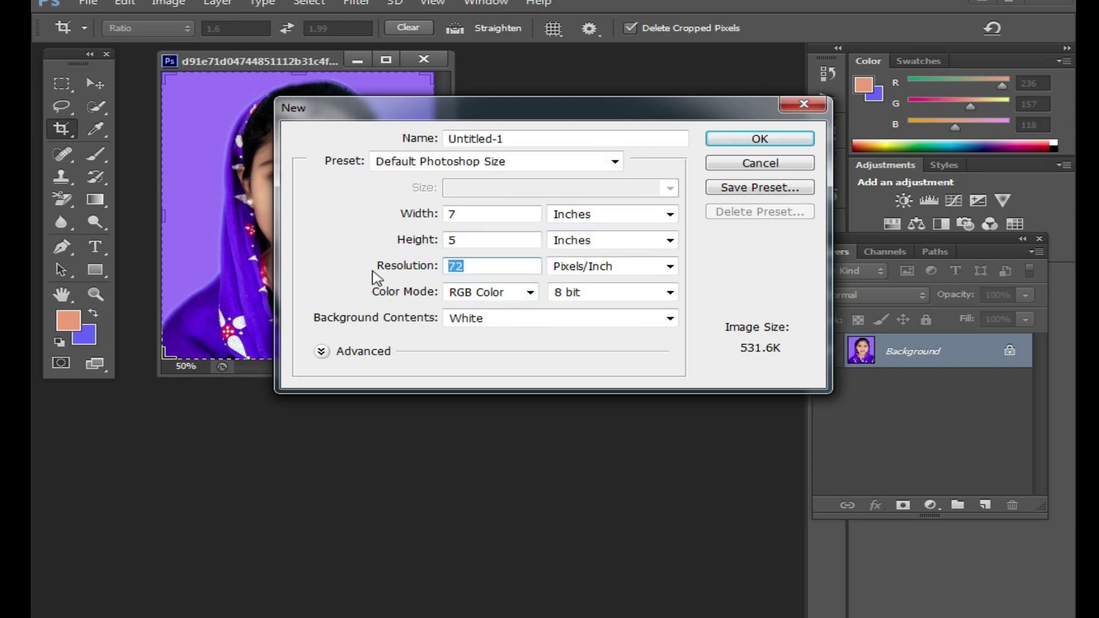
text(300)
key(Return)
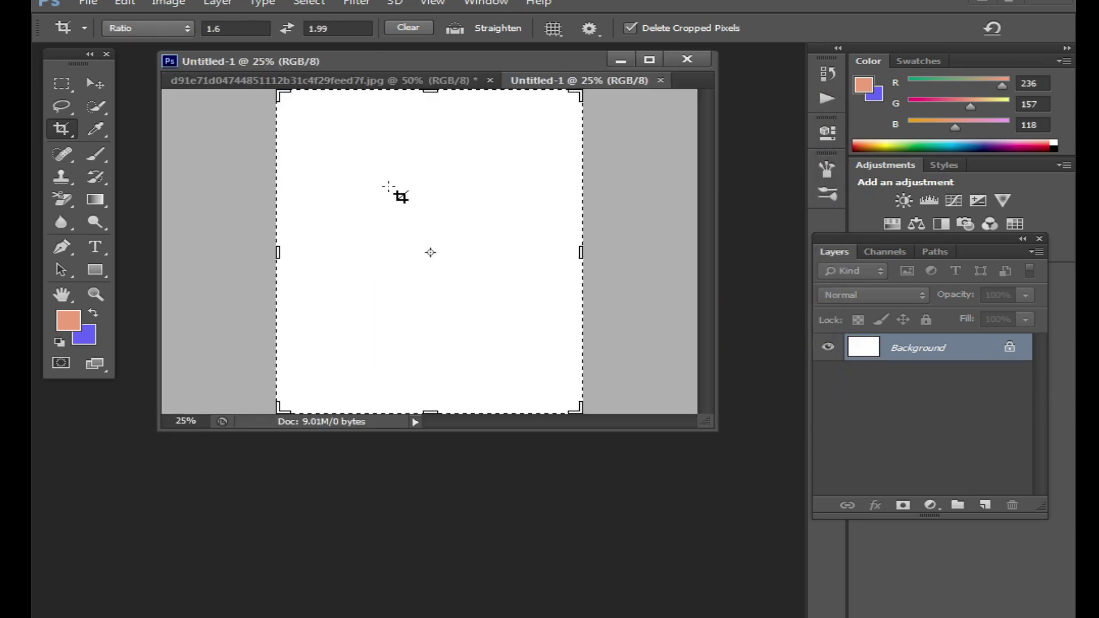
mouse_move(432, 65)
mouse_down()
mouse_move(526, 105)
mouse_move(417, 223)
mouse_move(434, 174)
mouse_up()
click(62, 83)
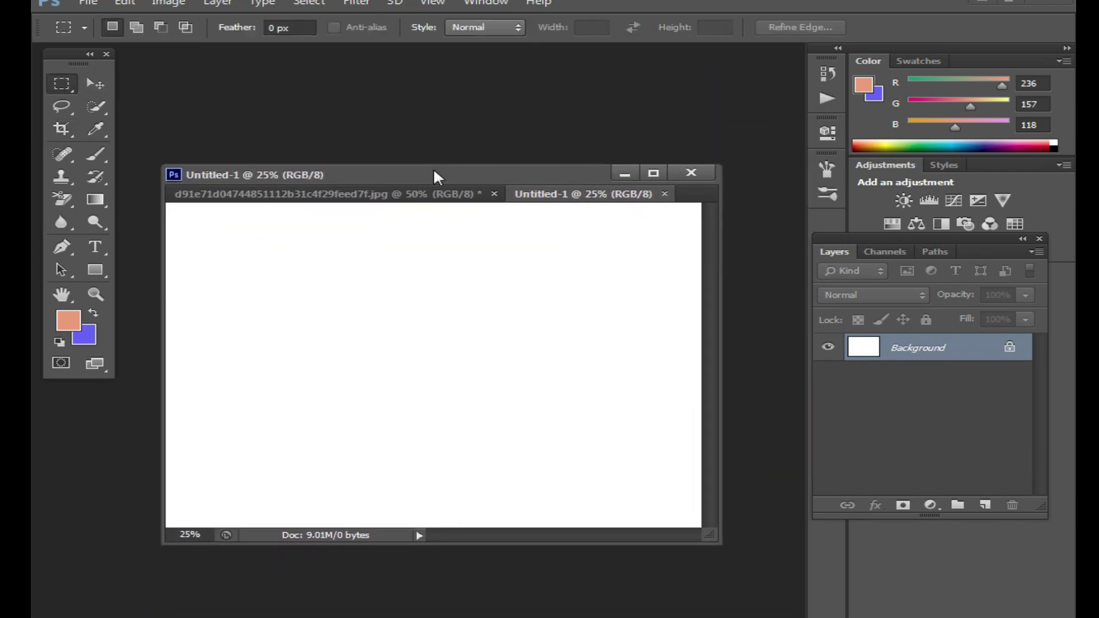